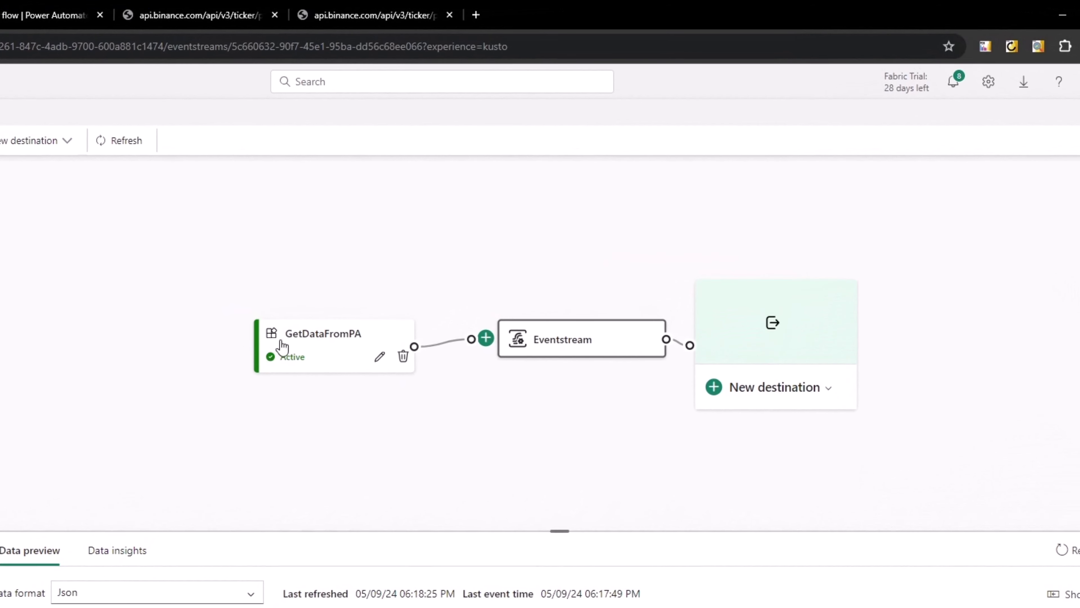
# - Review the GetDataFromPA source in the eventstream against the trigger and Send event settings of the Power Automate flow
pyautogui.click(343, 344)
pyautogui.click(29, 15)
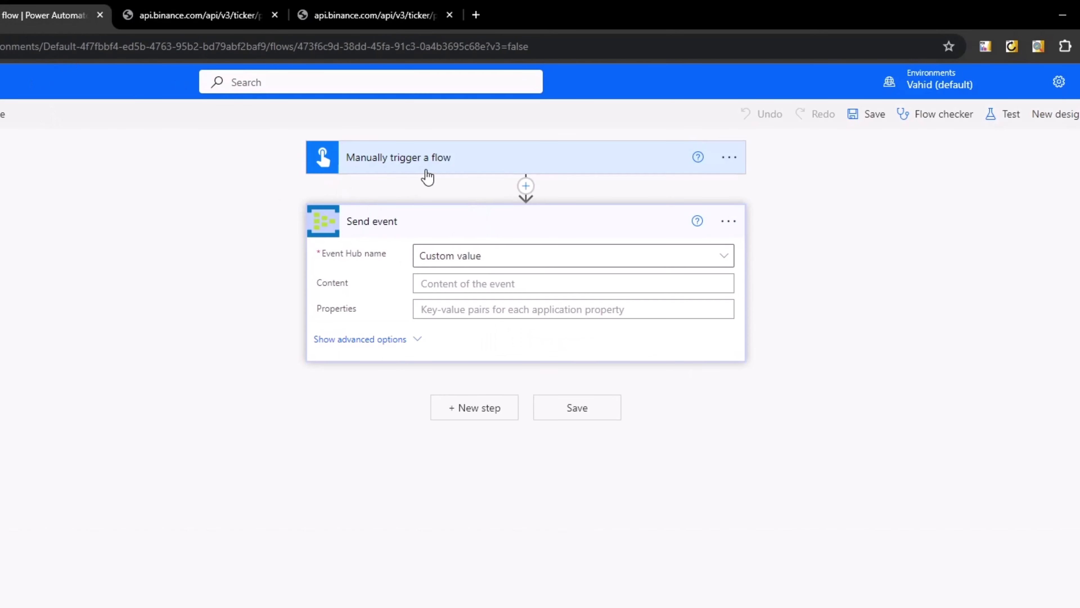
pyautogui.click(442, 173)
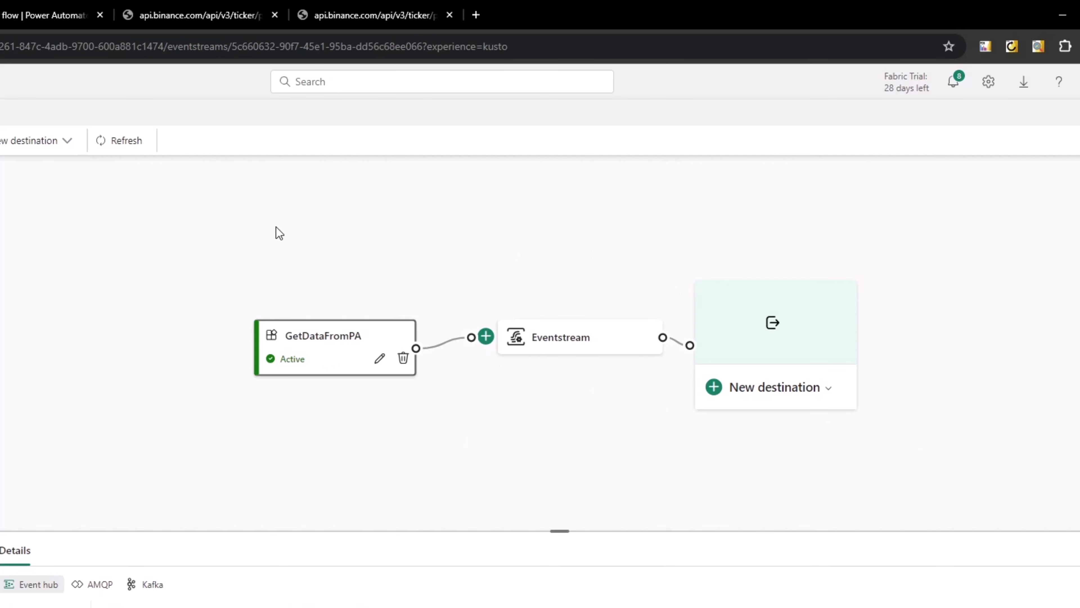
pyautogui.click(25, 10)
pyautogui.click(83, 13)
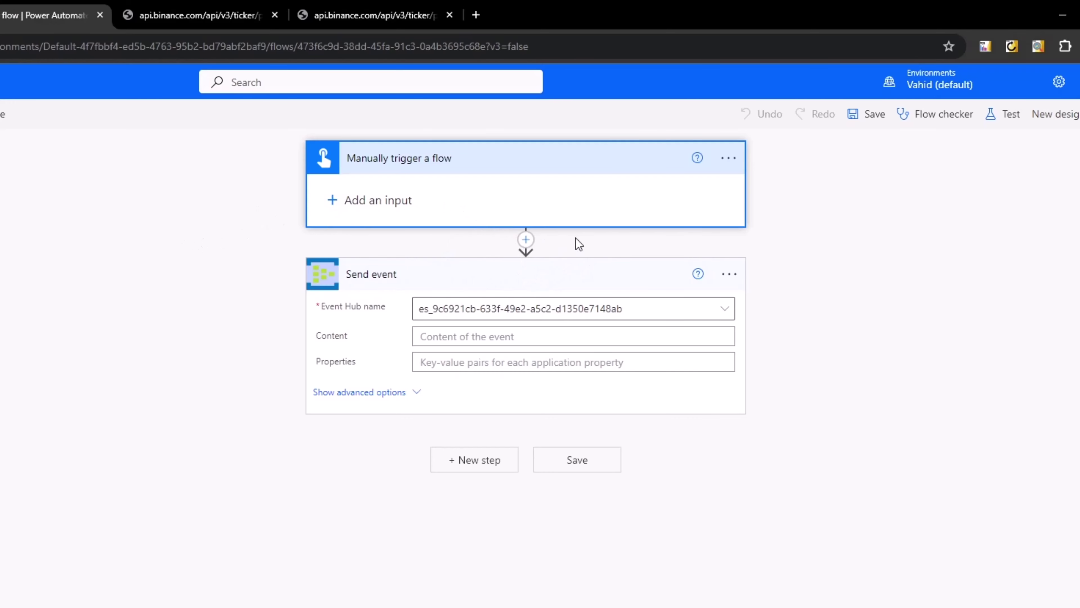
pyautogui.click(452, 337)
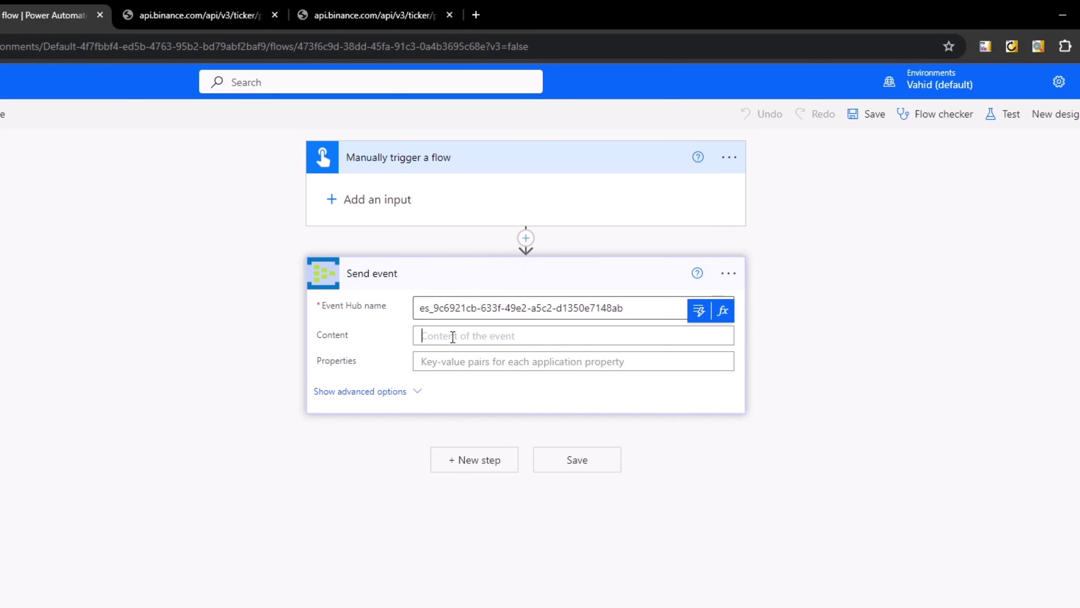
pyautogui.click(930, 436)
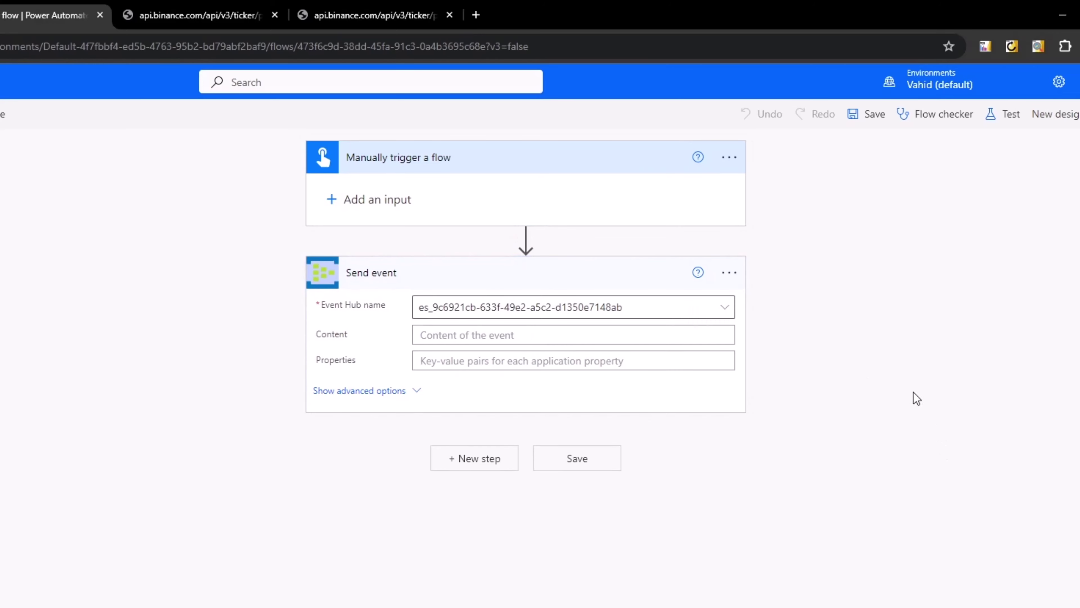
# - Insert an HTTP action between the manual trigger and the Send event action
pyautogui.click(526, 238)
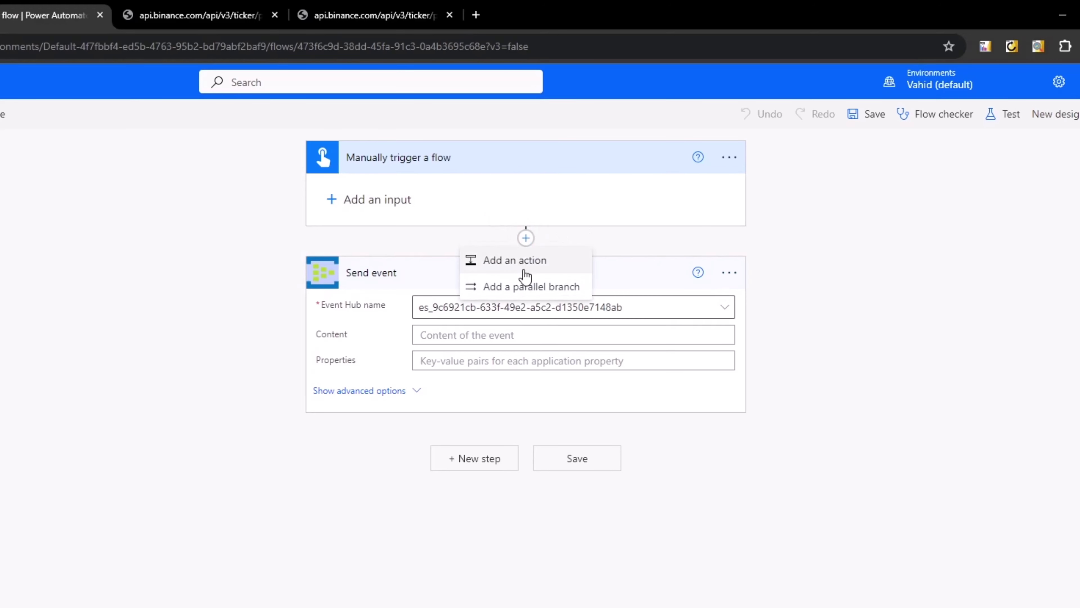
pyautogui.click(513, 260)
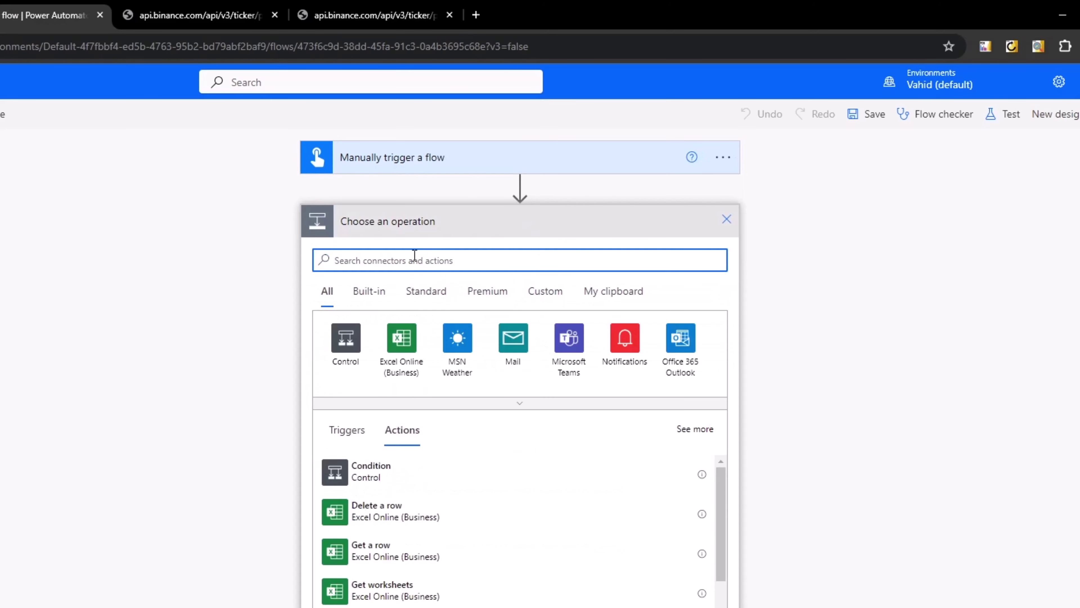
pyautogui.write('http')
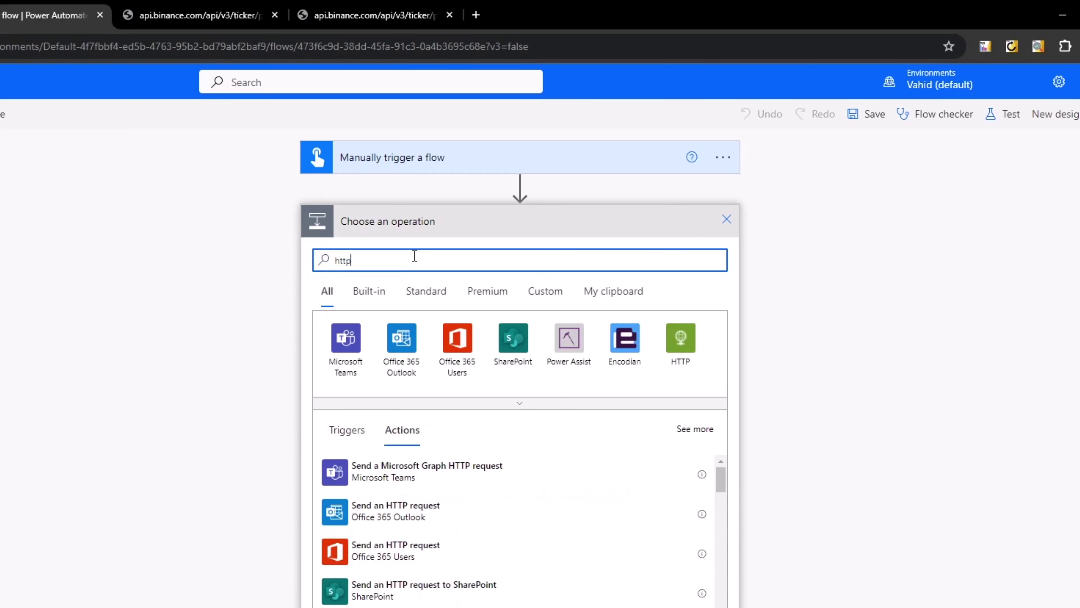
pyautogui.click(568, 337)
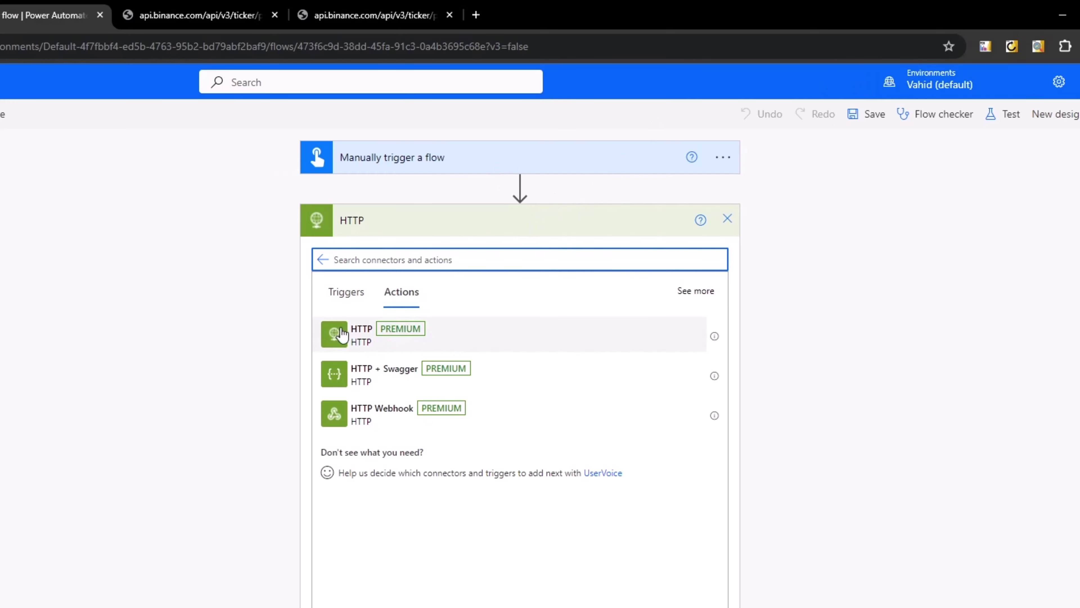
pyautogui.click(335, 341)
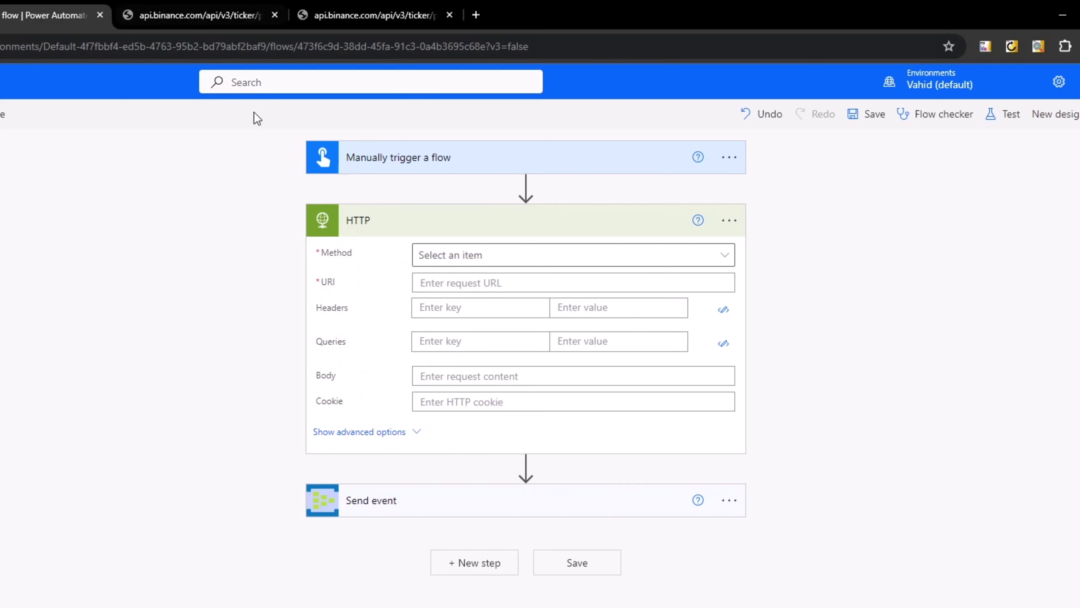
# - Reload api.binance.com/api/v3/ticker/price in its browser tab and examine the full list of symbols and prices
pyautogui.click(177, 13)
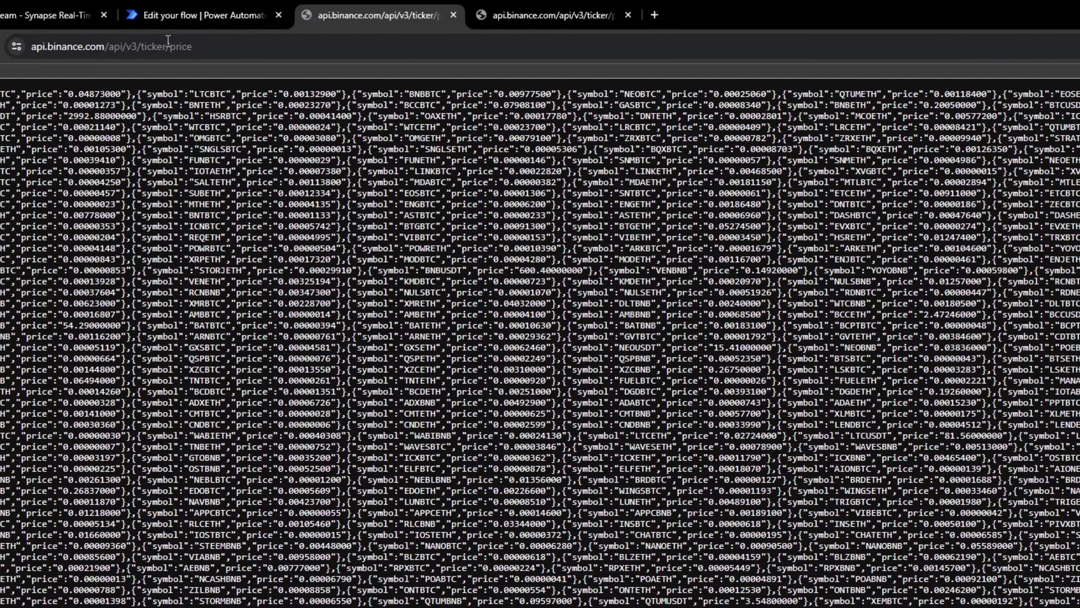
pyautogui.click(95, 46)
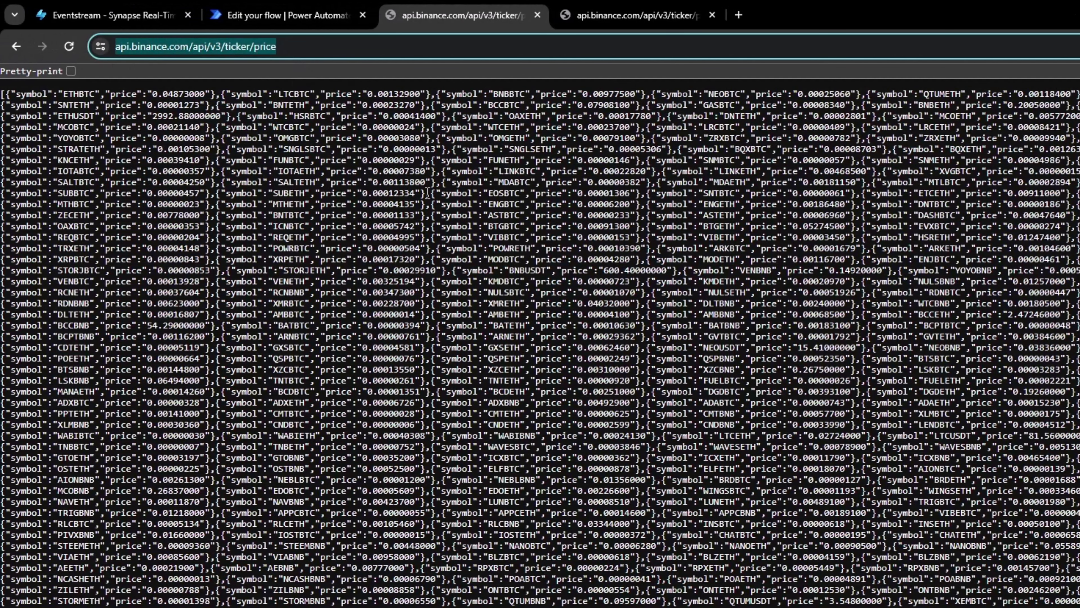
pyautogui.press('Return')
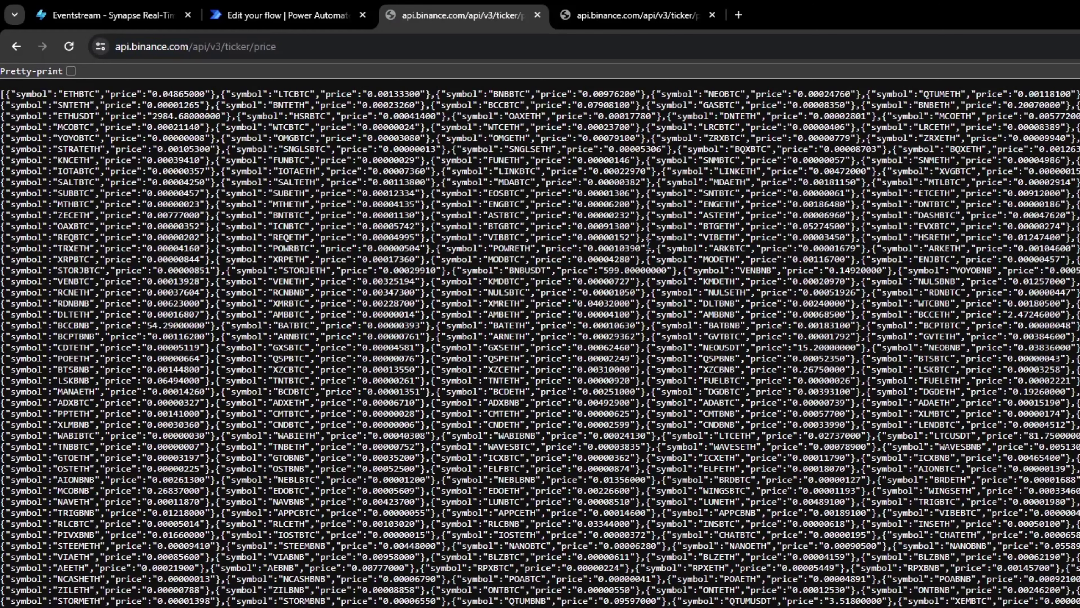
pyautogui.scroll(-5, 700, 247)
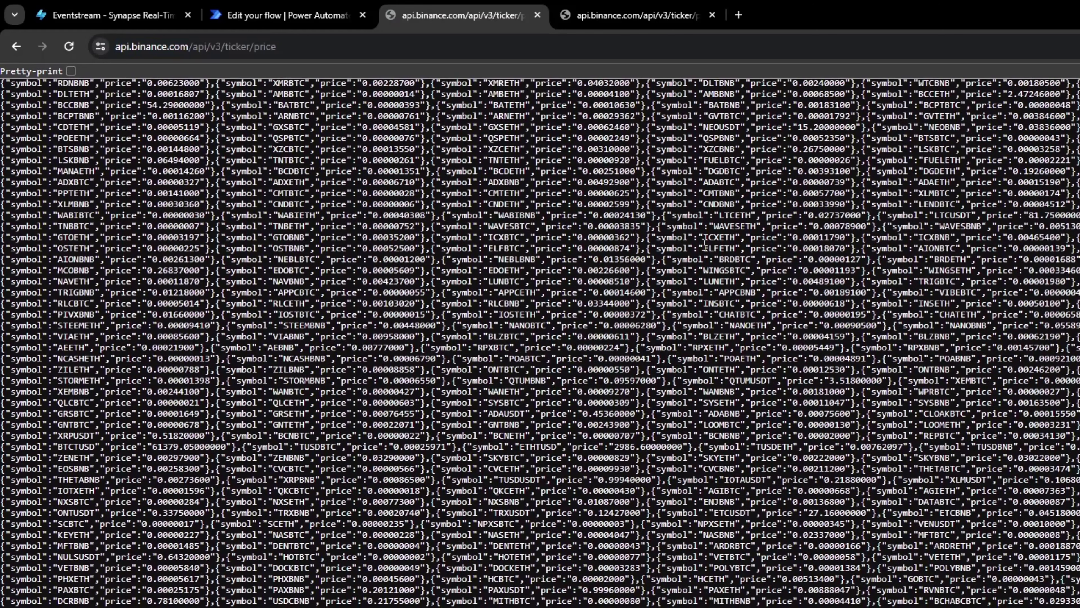
pyautogui.scroll(-20, 704, 243)
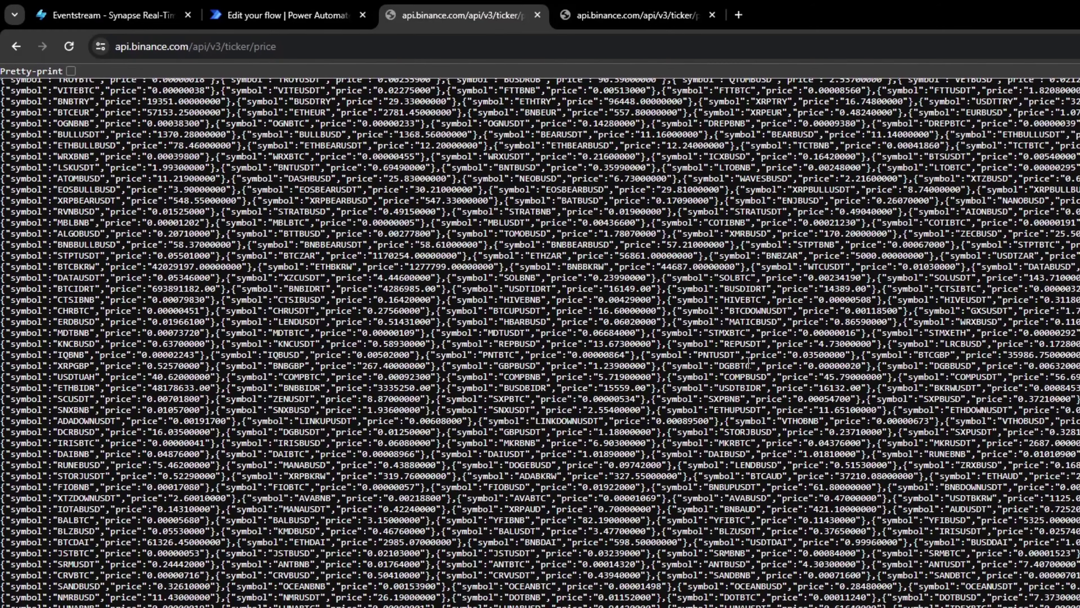
pyautogui.scroll(-20, 748, 361)
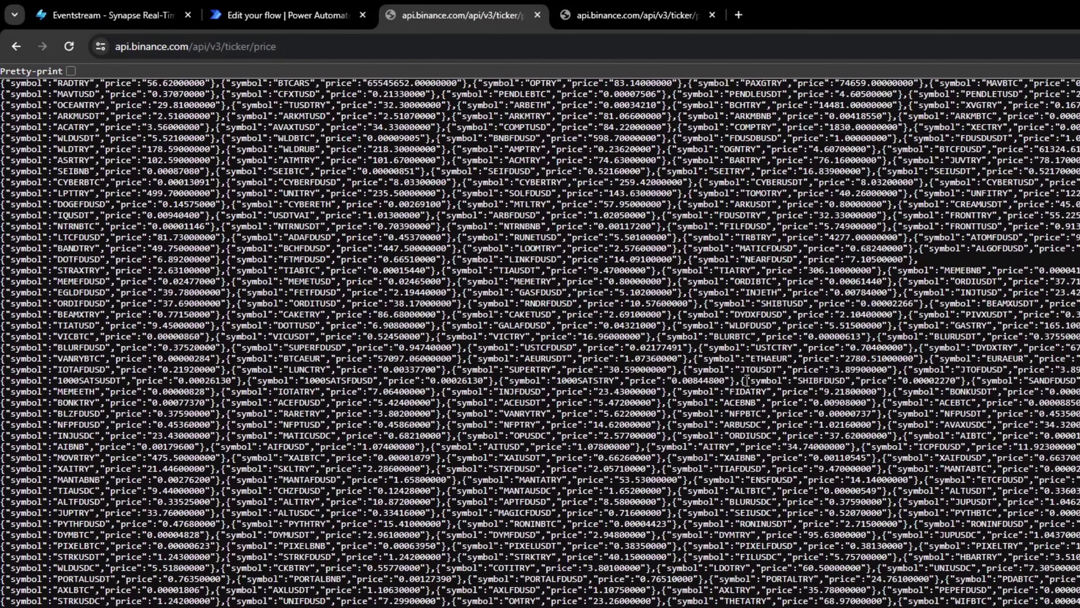
pyautogui.scroll(20, 747, 380)
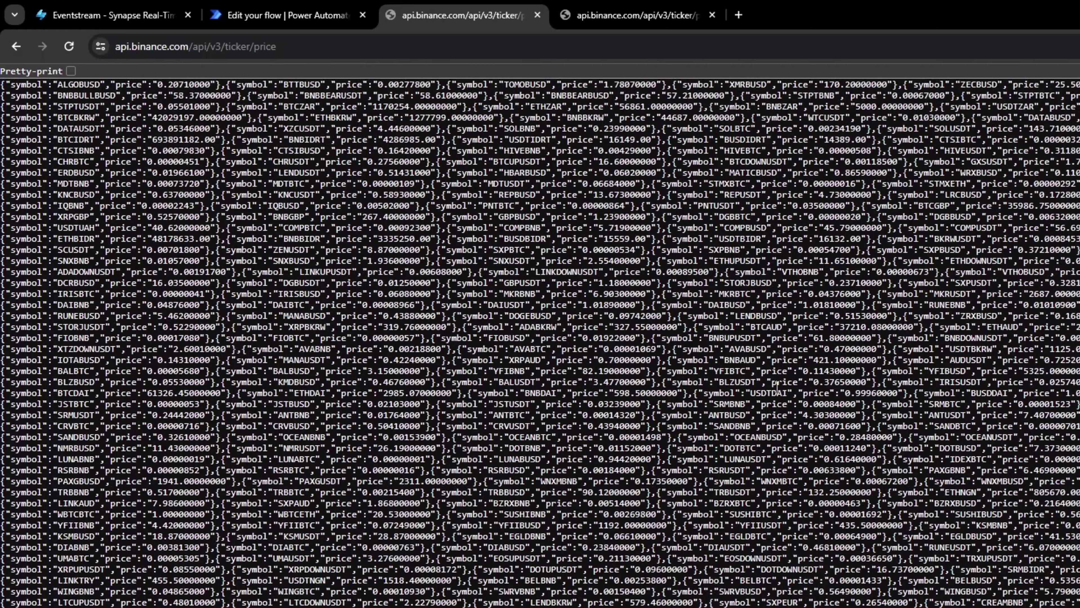
pyautogui.scroll(15, 777, 387)
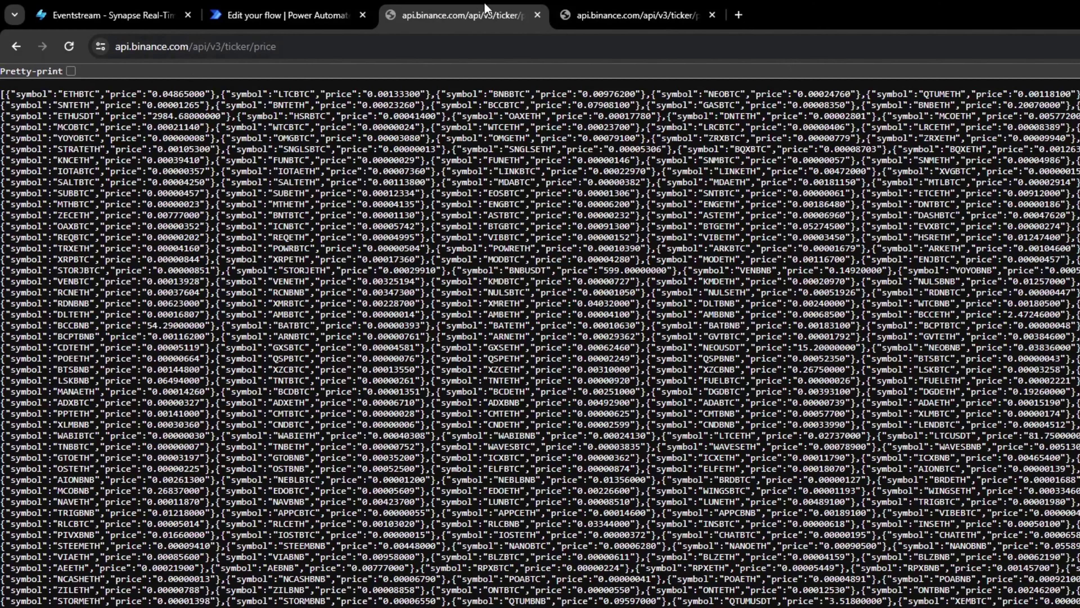
# - Reload the Binance ticker price request filtered to BTCUSDT and ETHUSDT and examine the returned symbol and price values
pyautogui.click(591, 14)
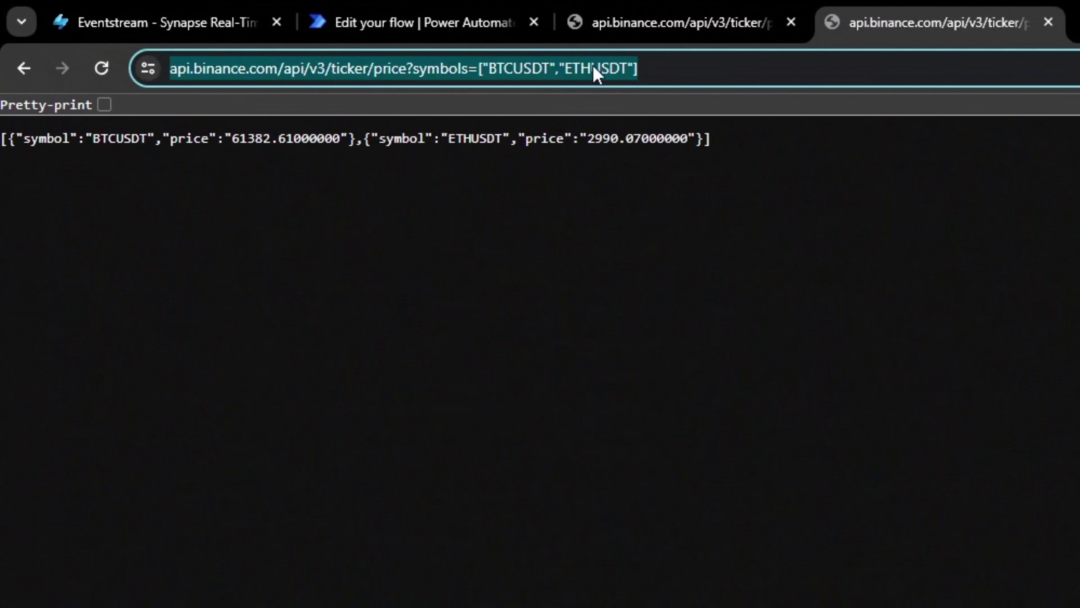
pyautogui.click(654, 69)
pyautogui.press('Return')
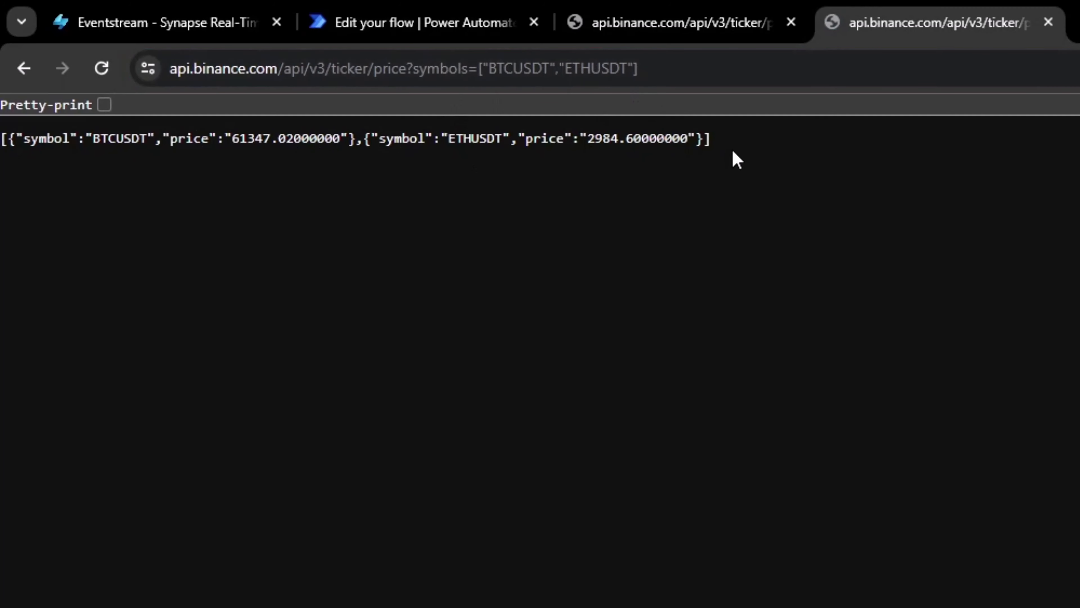
pyautogui.moveTo(232, 138); pyautogui.dragTo(294, 138)
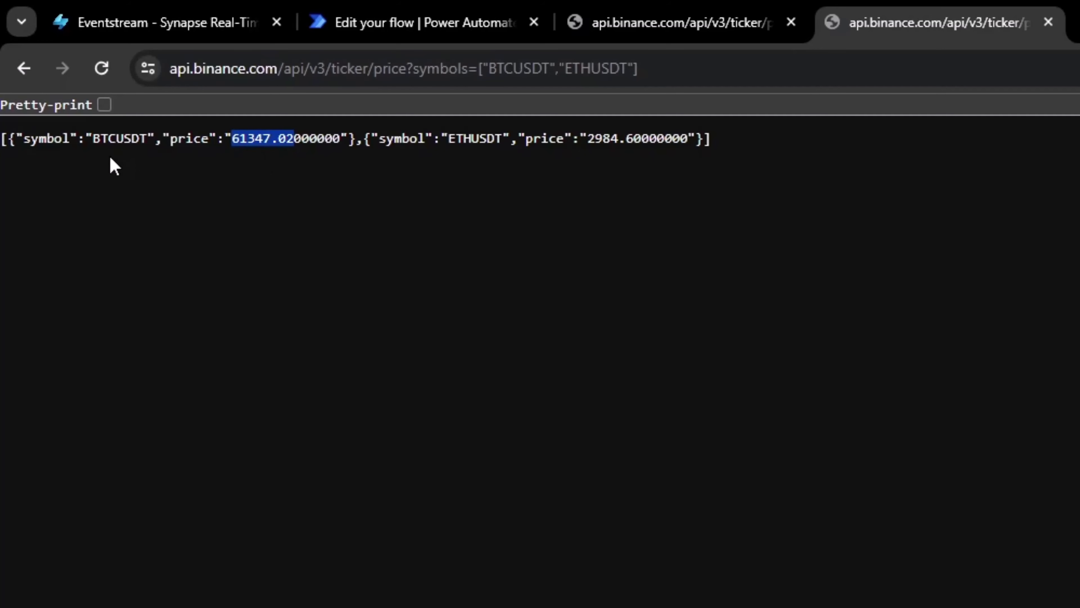
pyautogui.doubleClick(121, 138)
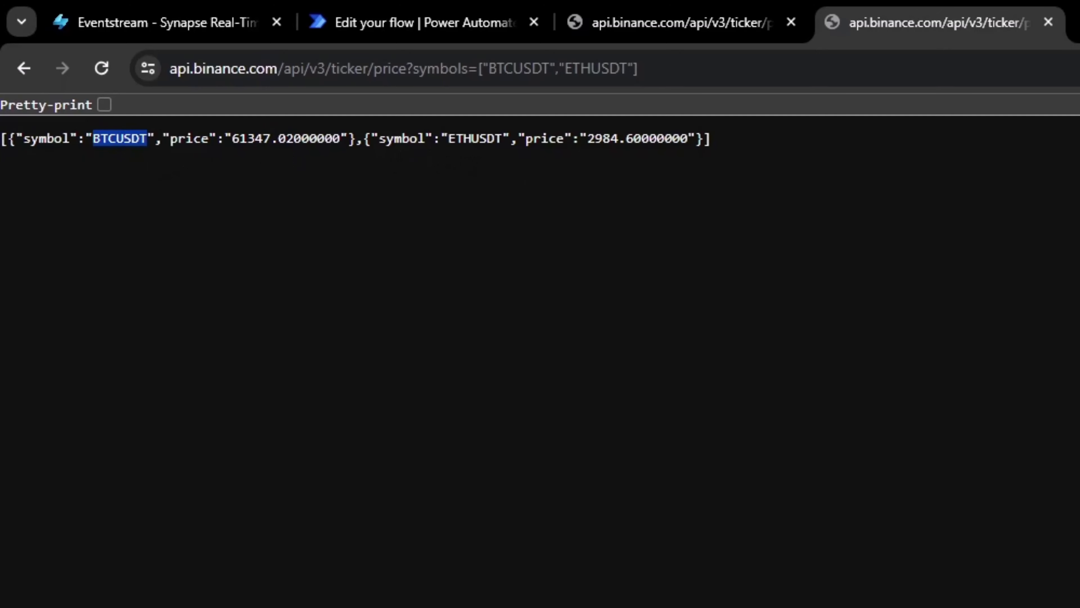
# - Copy the Binance price URL filtered to BTCUSDT and ETHUSDT into the HTTP action's URI and set its method to GET
pyautogui.moveTo(644, 68); pyautogui.dragTo(153, 70)
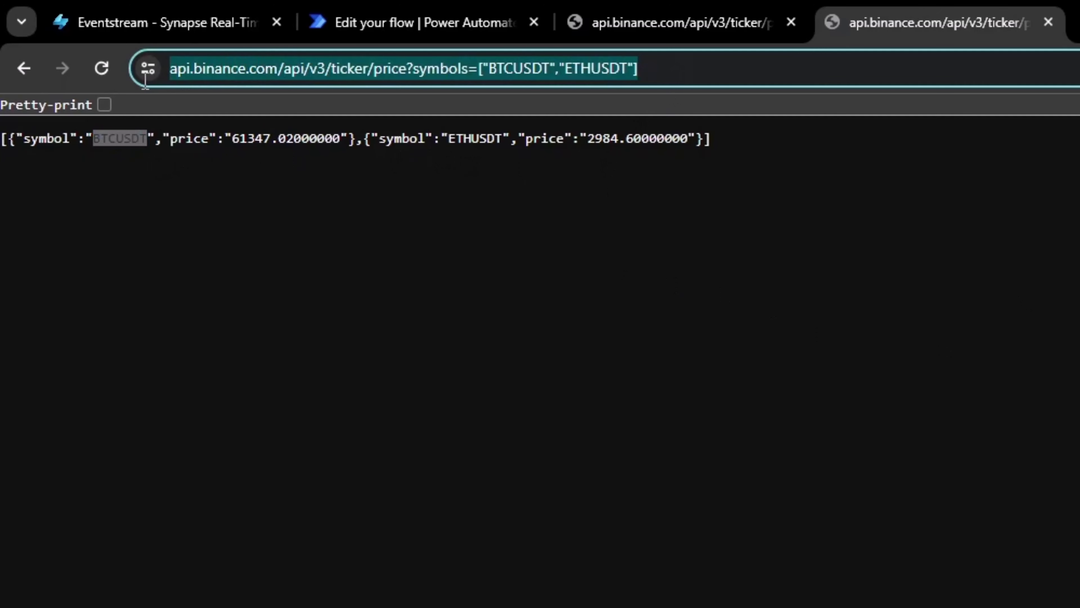
pyautogui.click(430, 181)
pyautogui.click(629, 75)
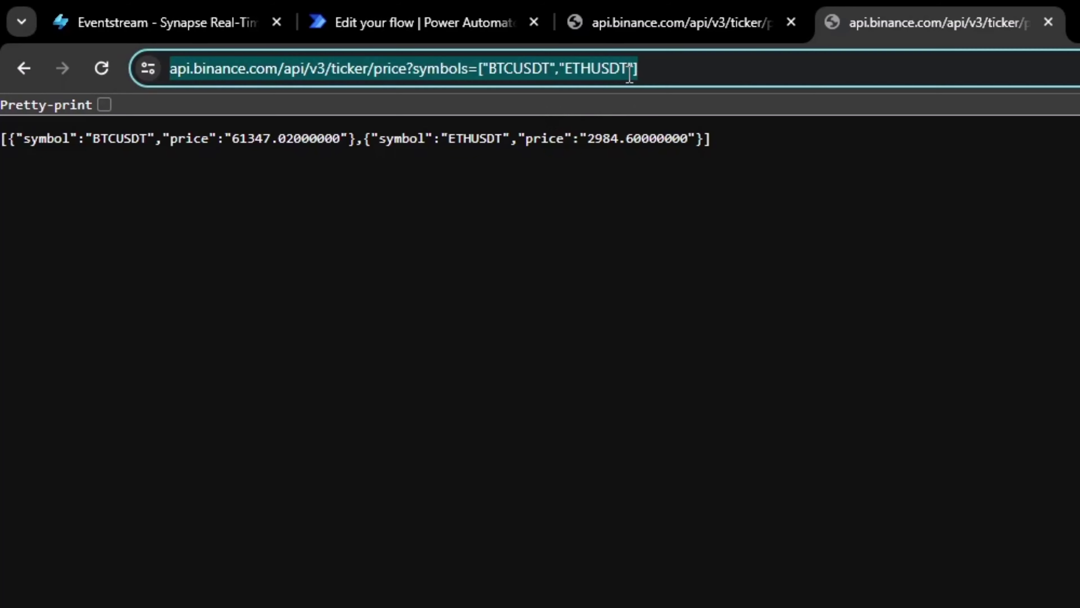
pyautogui.click(643, 71)
pyautogui.hotkey('ctrl', 'a')
pyautogui.click(484, 24)
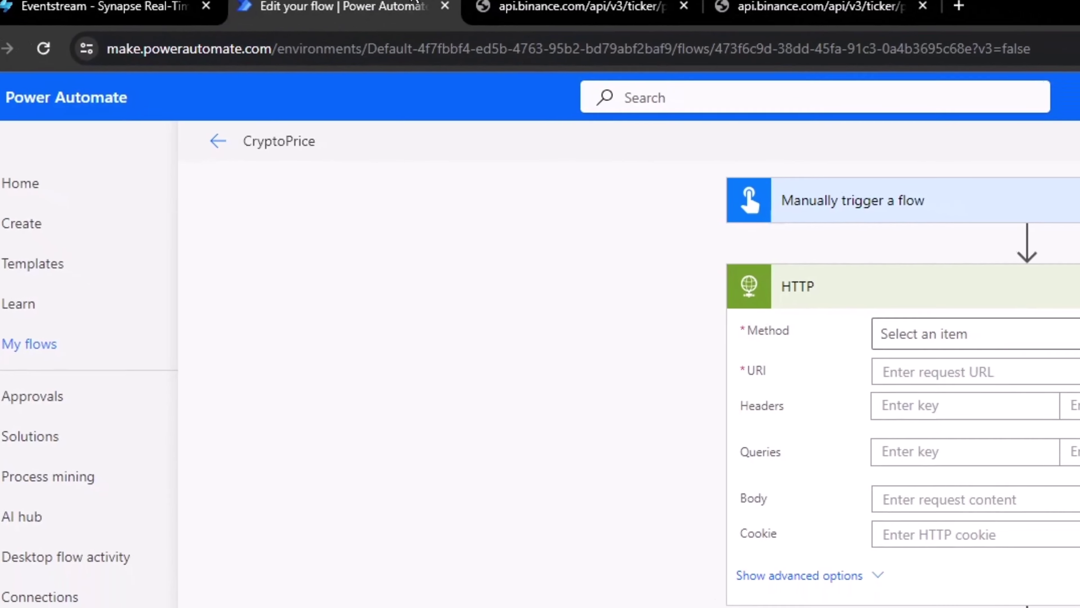
pyautogui.click(490, 218)
pyautogui.write('https://api.binance.com/api/v3/ticker/price?symbols=[%22BTCUSDT%22,%22ETHUSDT%22]')
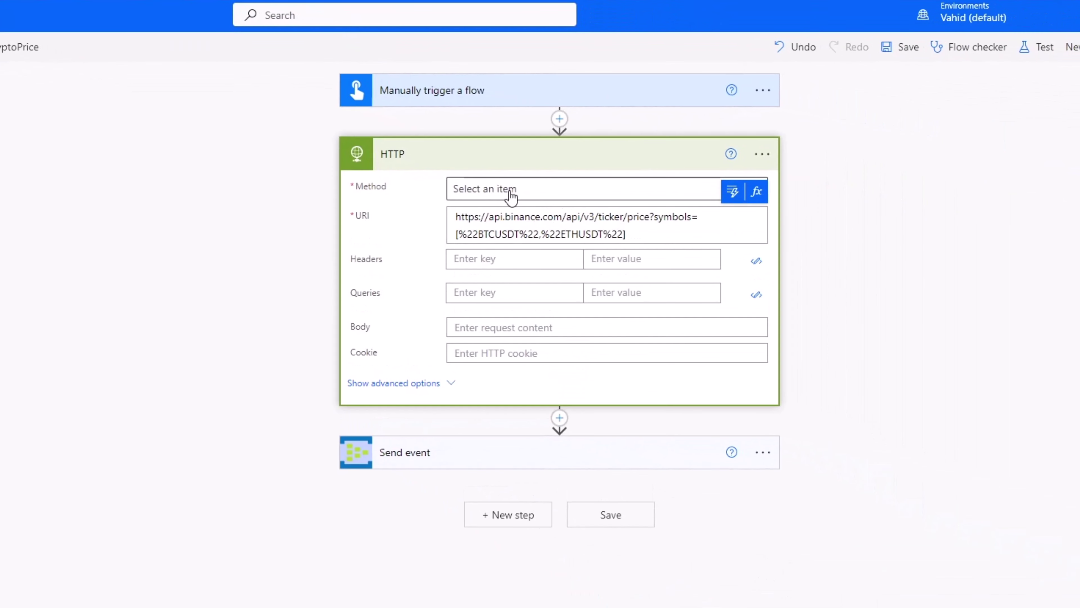
pyautogui.click(537, 194)
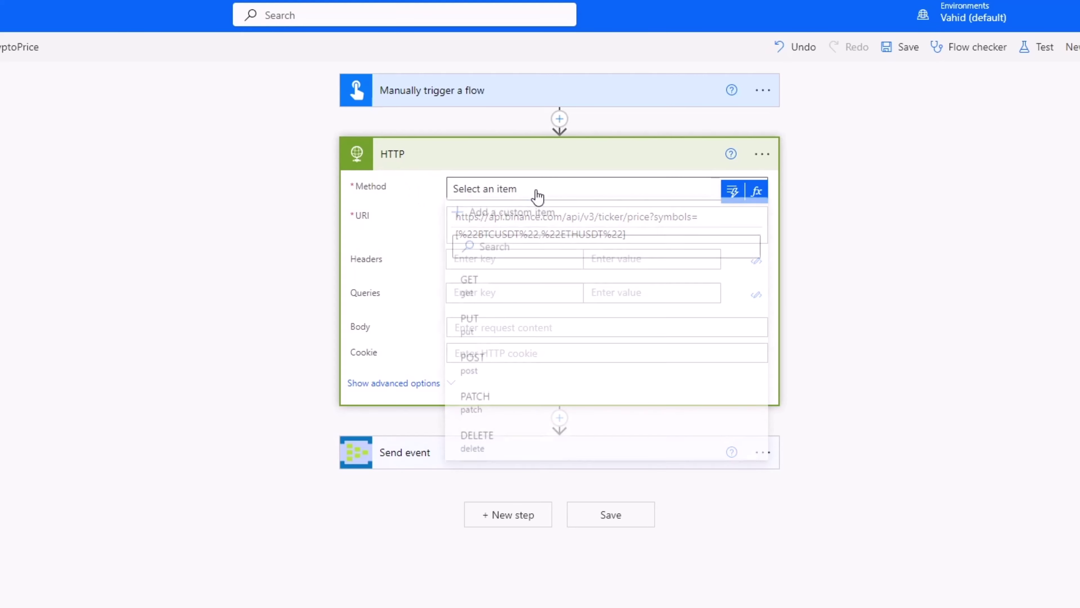
pyautogui.click(473, 294)
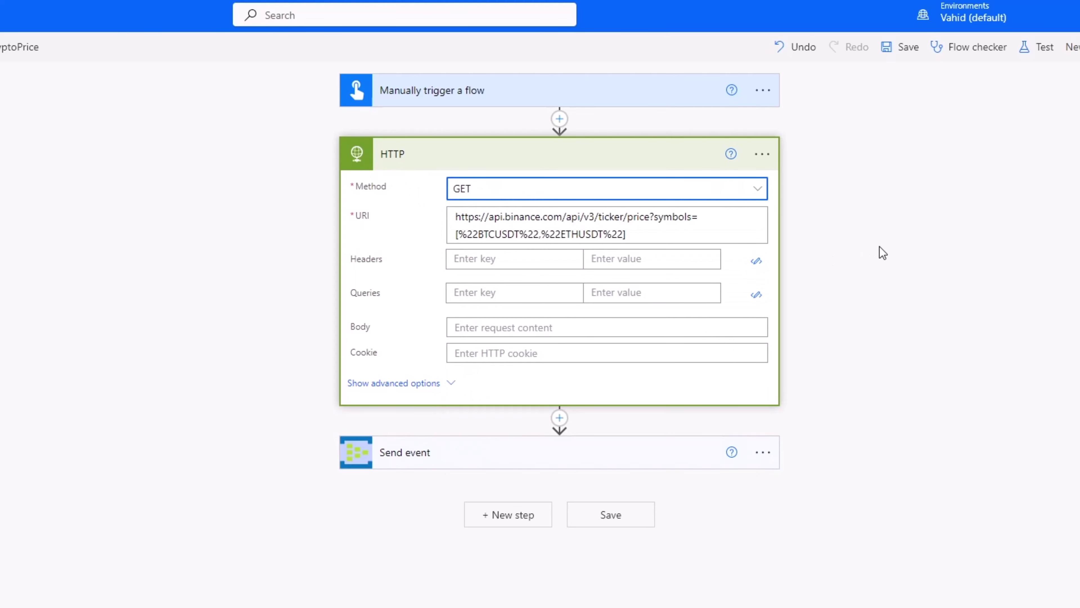
# - Read the hard limits on requests and orders in the Binance API documentation, then return to the flow's HTTP action
pyautogui.click(880, 247)
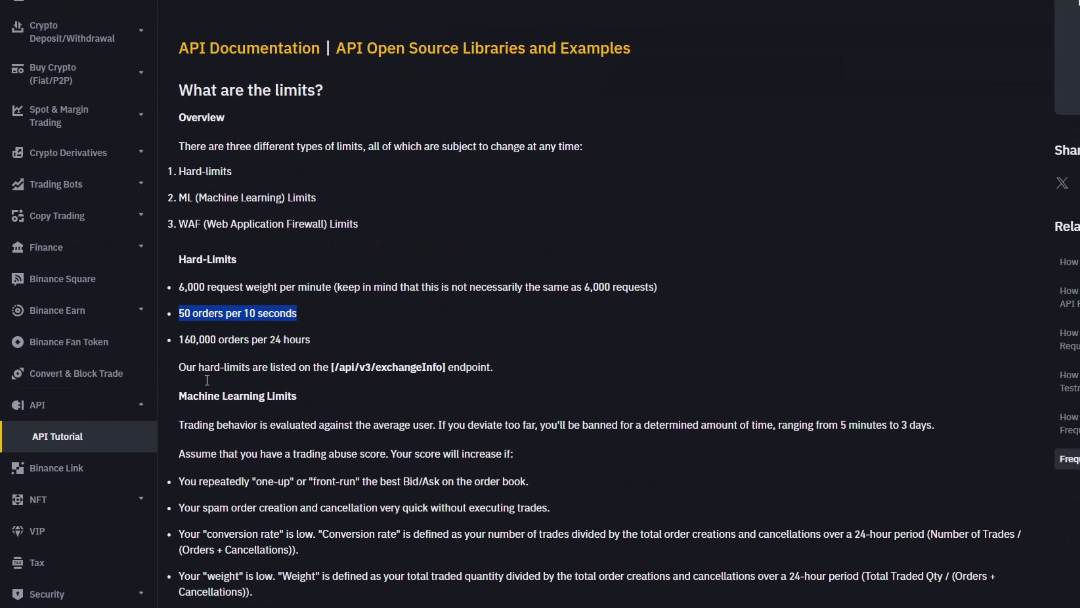
pyautogui.moveTo(334, 346); pyautogui.dragTo(175, 293)
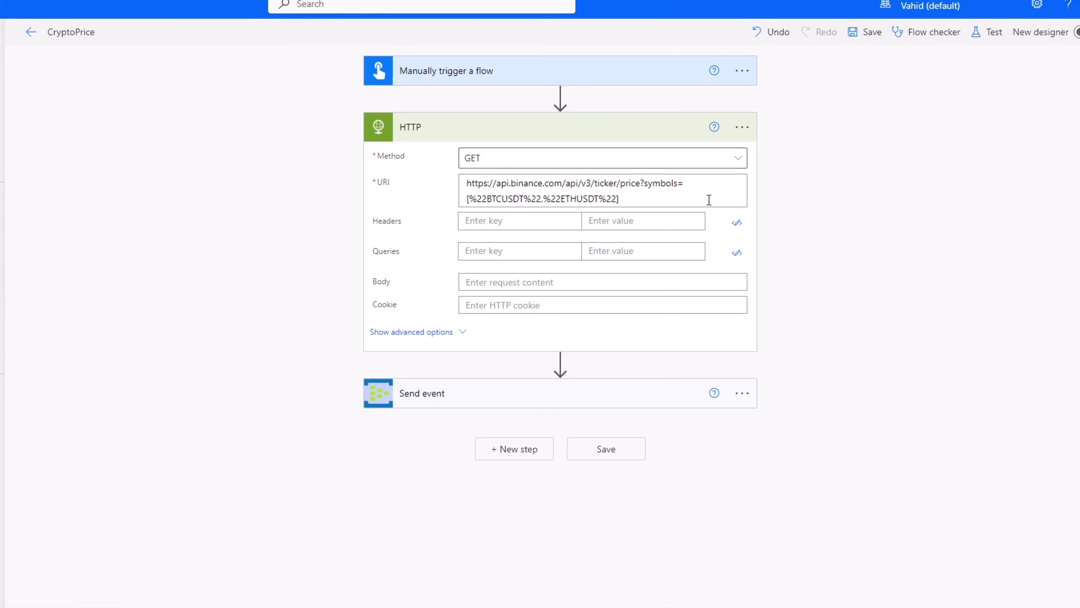
pyautogui.click(478, 183)
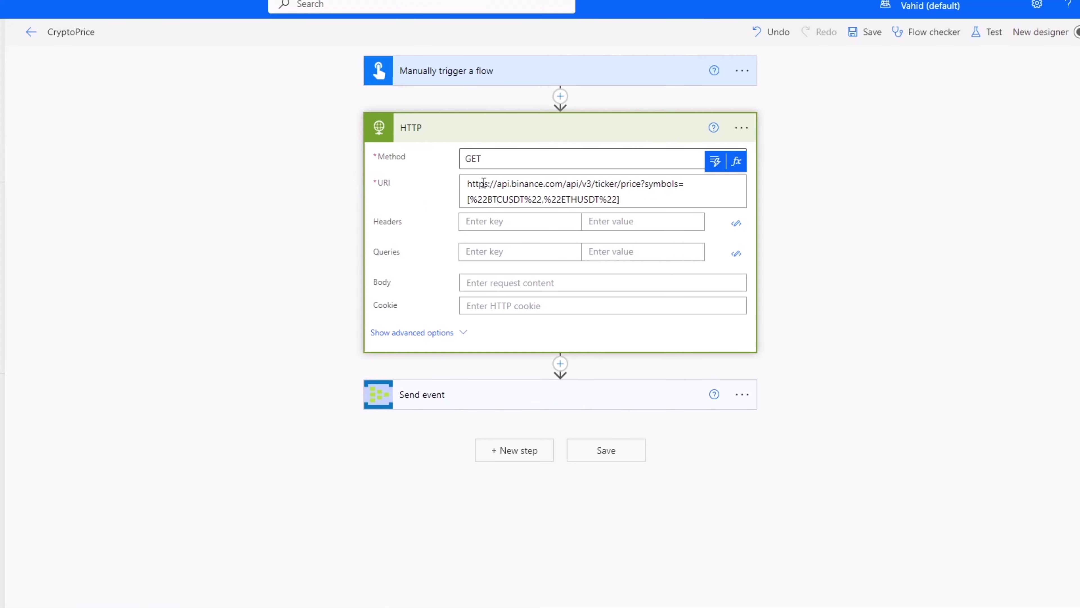
# - Set the Send event action's Content to the HTTP Body dynamic value and save the flow
pyautogui.click(540, 399)
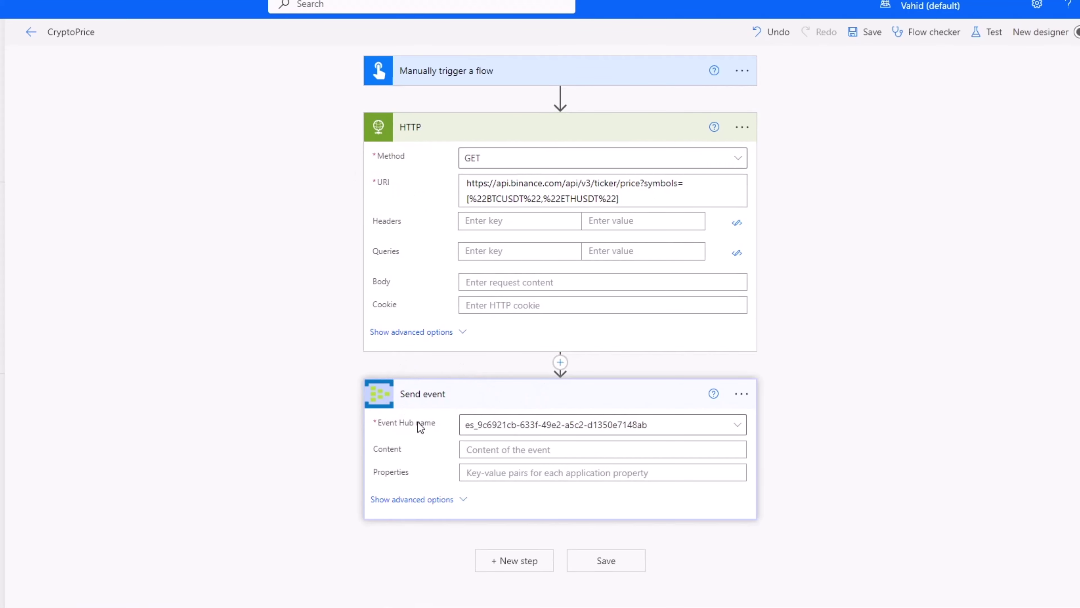
pyautogui.click(519, 449)
pyautogui.click(713, 428)
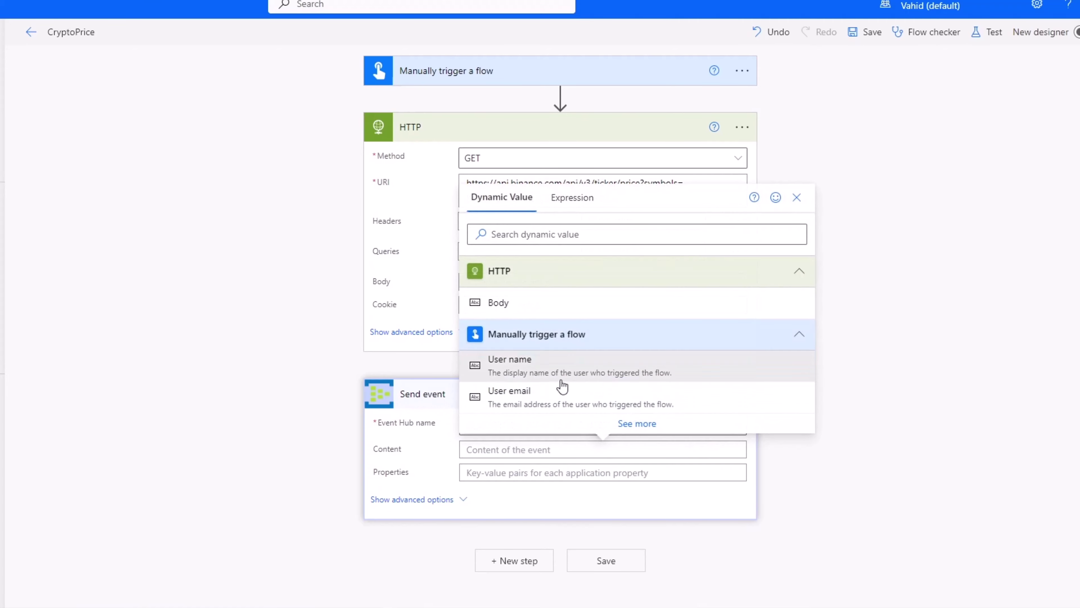
pyautogui.click(499, 303)
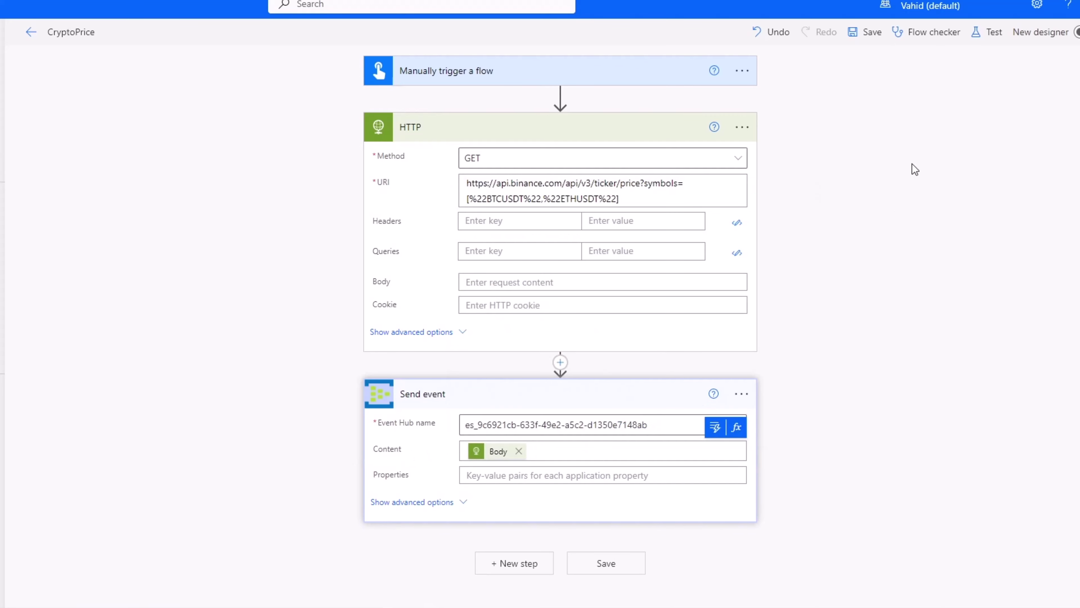
pyautogui.click(870, 32)
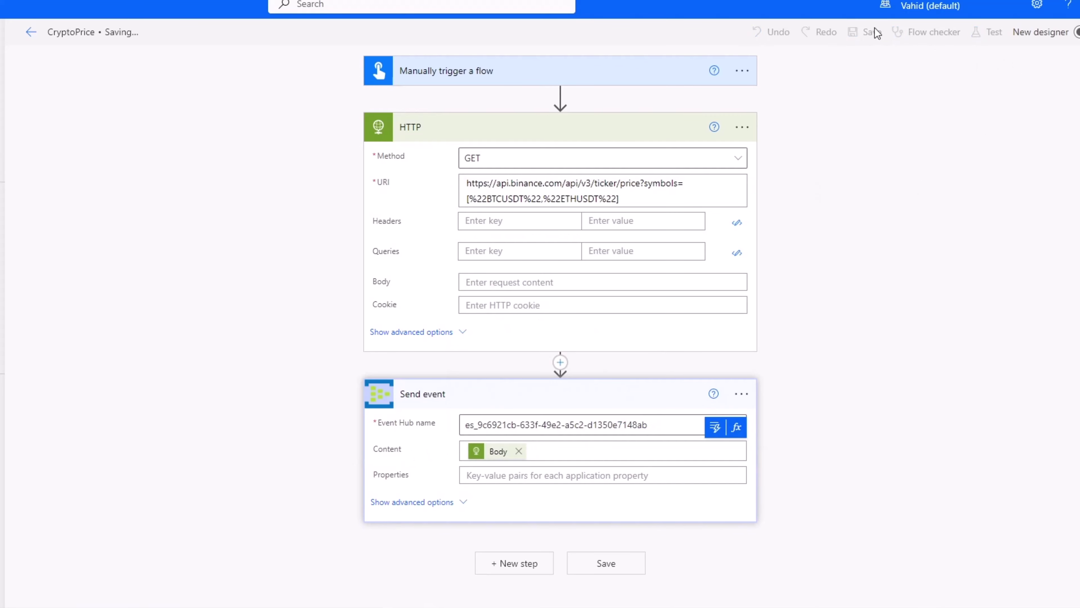
# - Test the CryptoPrice flow by triggering it manually, run it, and open the finished run
pyautogui.click(991, 31)
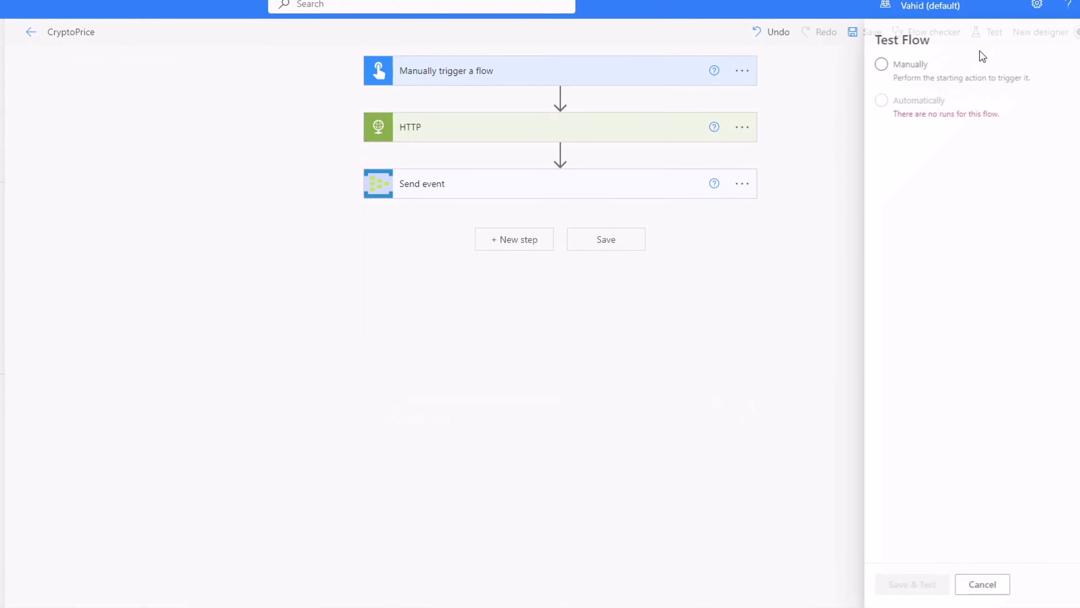
pyautogui.click(897, 74)
pyautogui.click(919, 585)
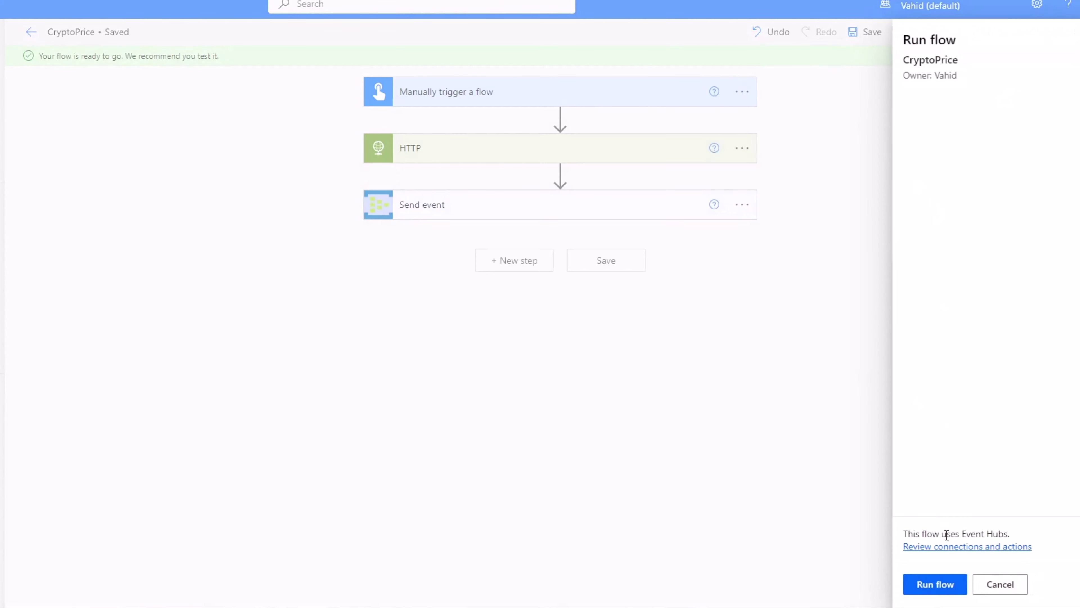
pyautogui.click(945, 585)
pyautogui.click(914, 586)
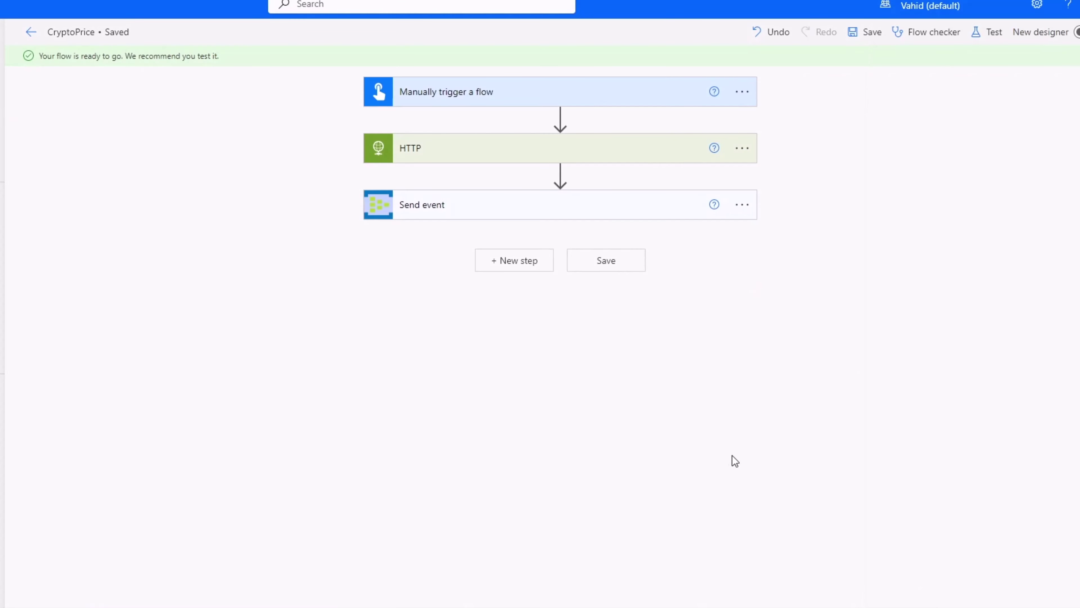
# - Expand the HTTP action in the run results and examine the BTCUSDT and ETHUSDT entries in its output body
pyautogui.click(451, 166)
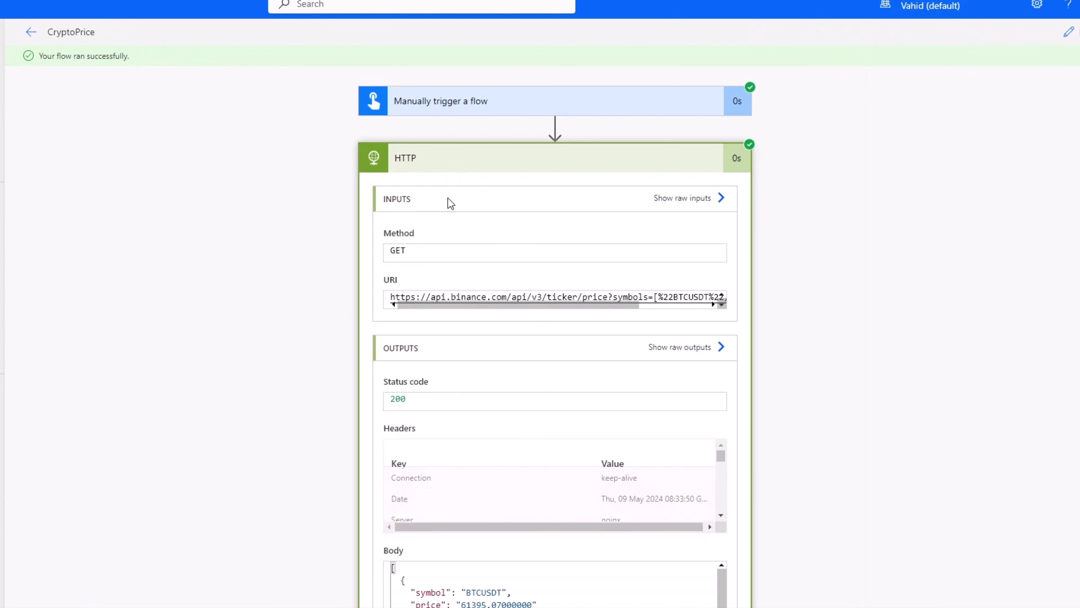
pyautogui.scroll(-4, 425, 255)
pyautogui.scroll(-3, 389, 308)
pyautogui.scroll(-1, 506, 432)
pyautogui.scroll(1, 483, 412)
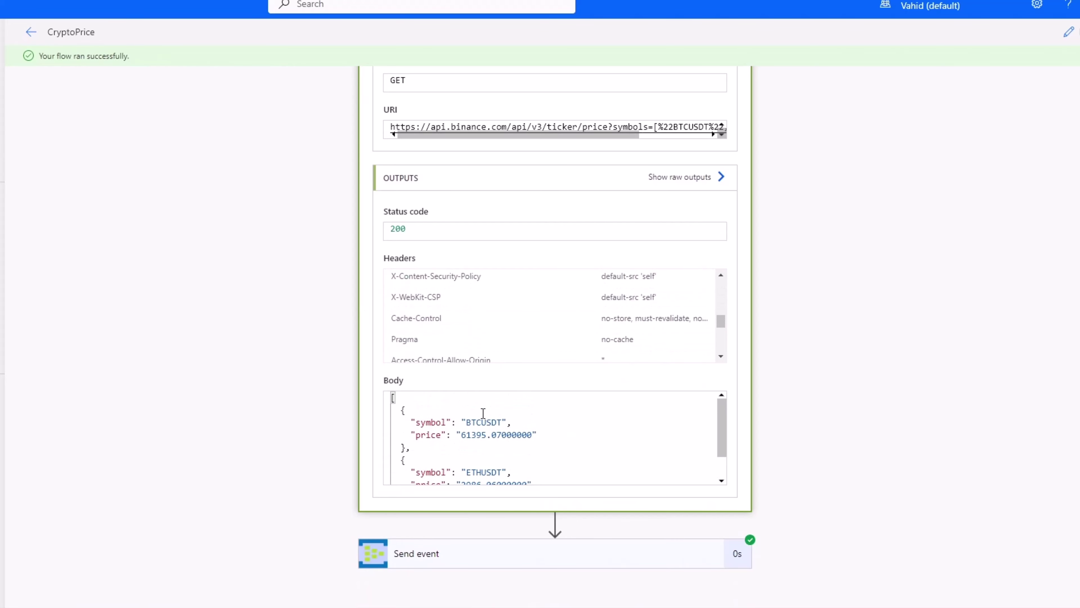
pyautogui.doubleClick(483, 421)
pyautogui.scroll(-1, 502, 426)
pyautogui.click(471, 440)
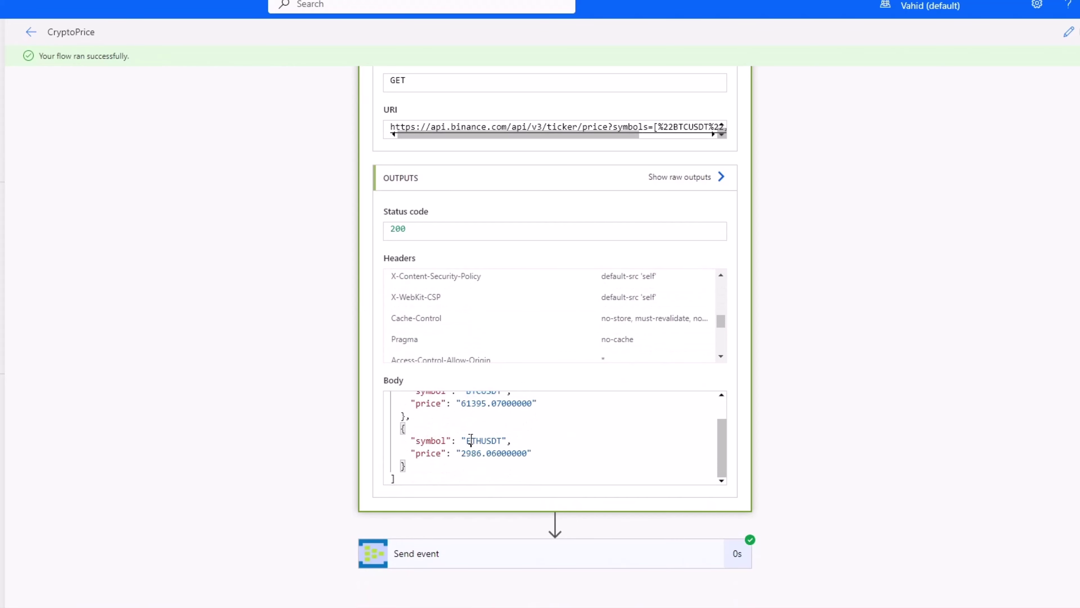
pyautogui.doubleClick(471, 440)
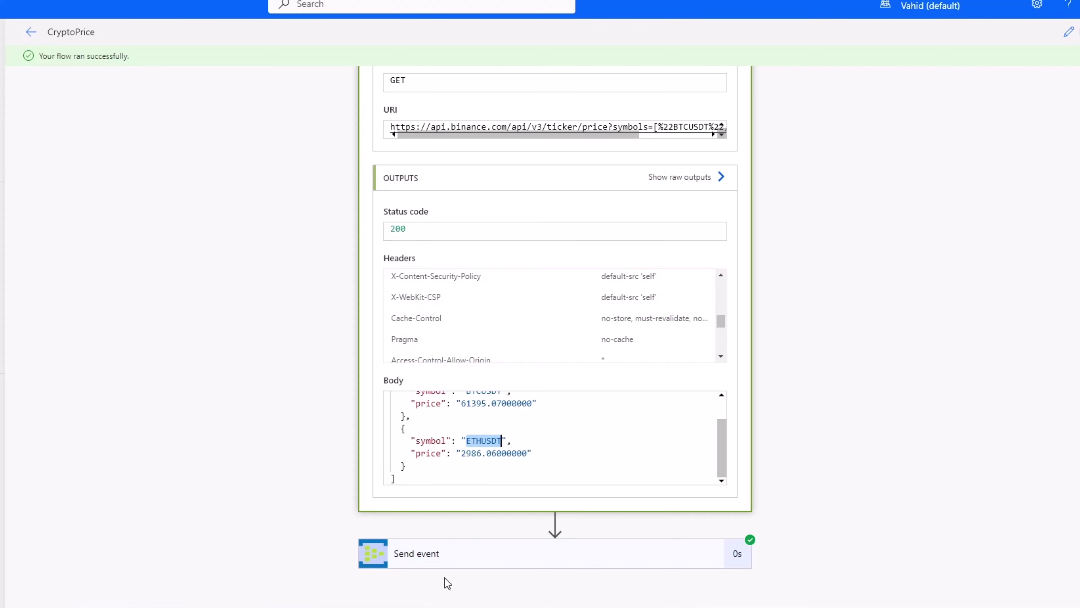
# - Expand the Send event action in the run results and review the full Content sent to the event hub
pyautogui.click(406, 551)
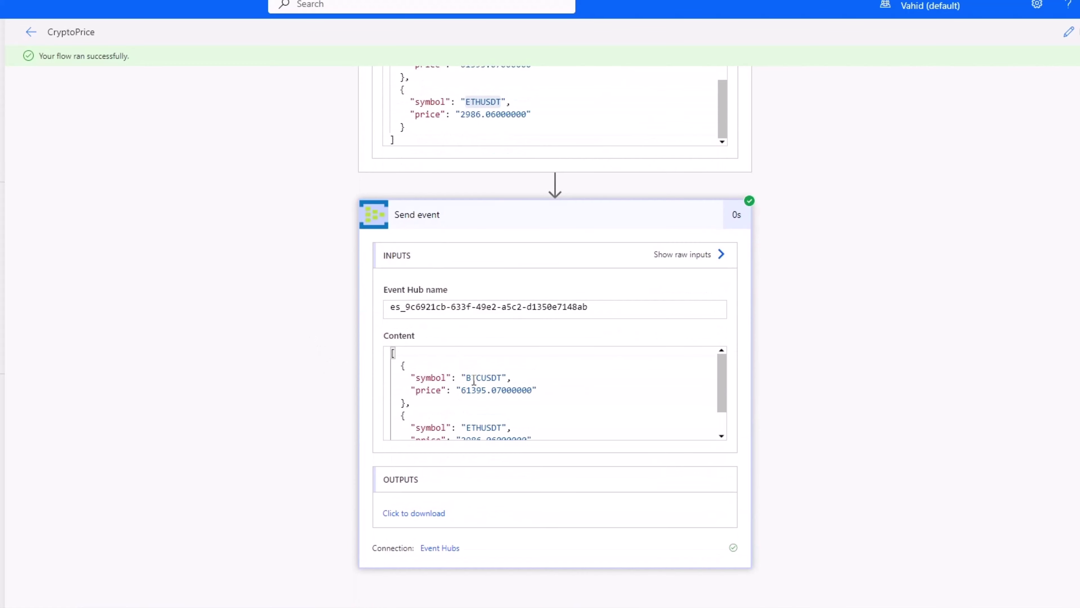
pyautogui.scroll(-2, 474, 379)
pyautogui.moveTo(462, 360); pyautogui.dragTo(471, 360)
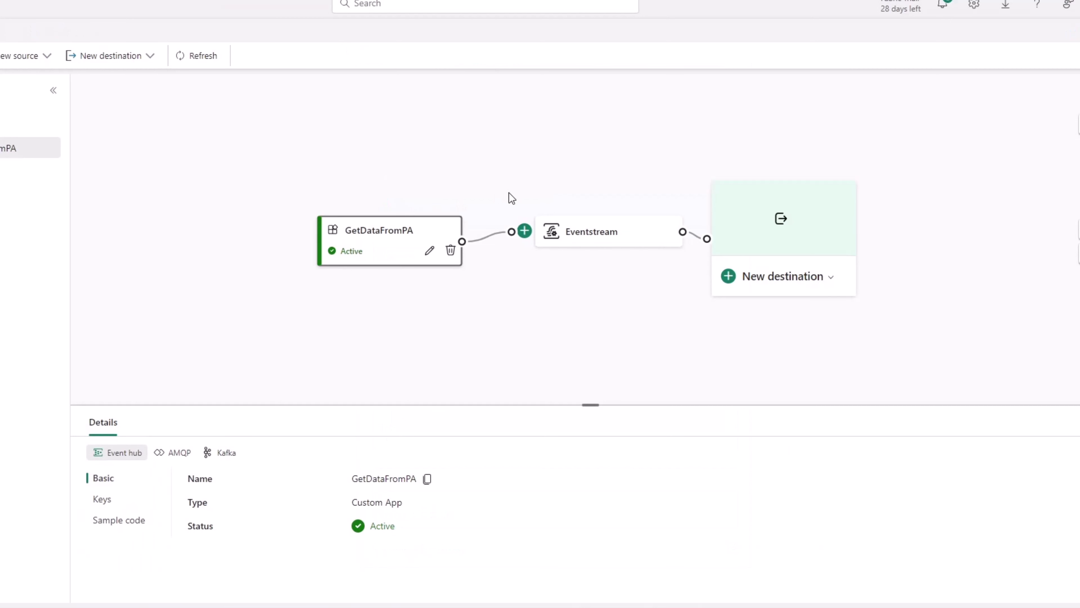
# - Switch to the Fabric eventstream, refresh the Eventstream node's data preview, enlarge the preview area and examine the most recent rows
pyautogui.click(594, 234)
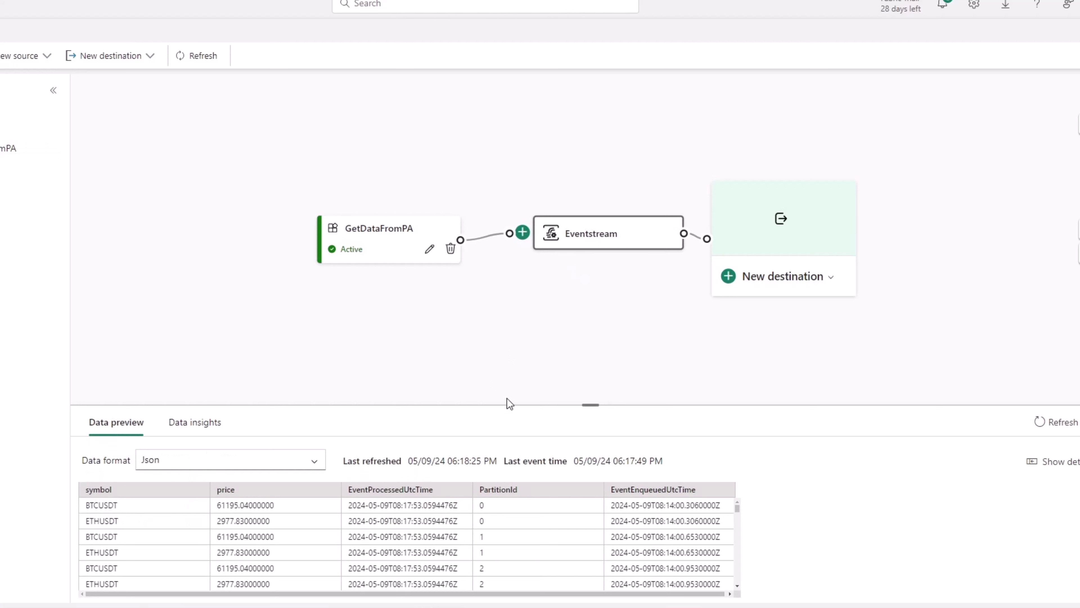
pyautogui.click(1042, 430)
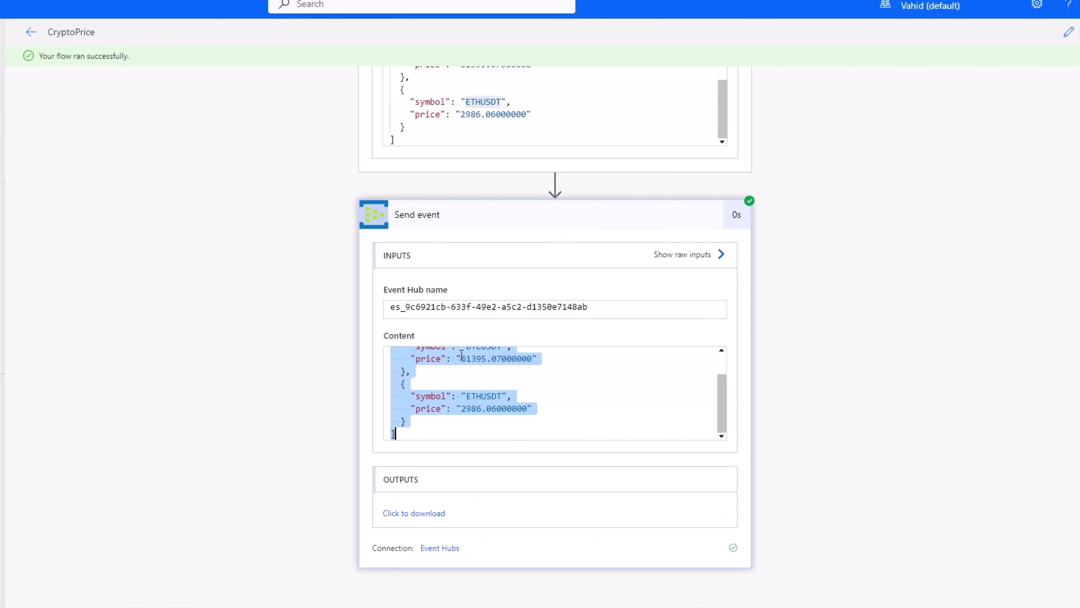
pyautogui.click(462, 359)
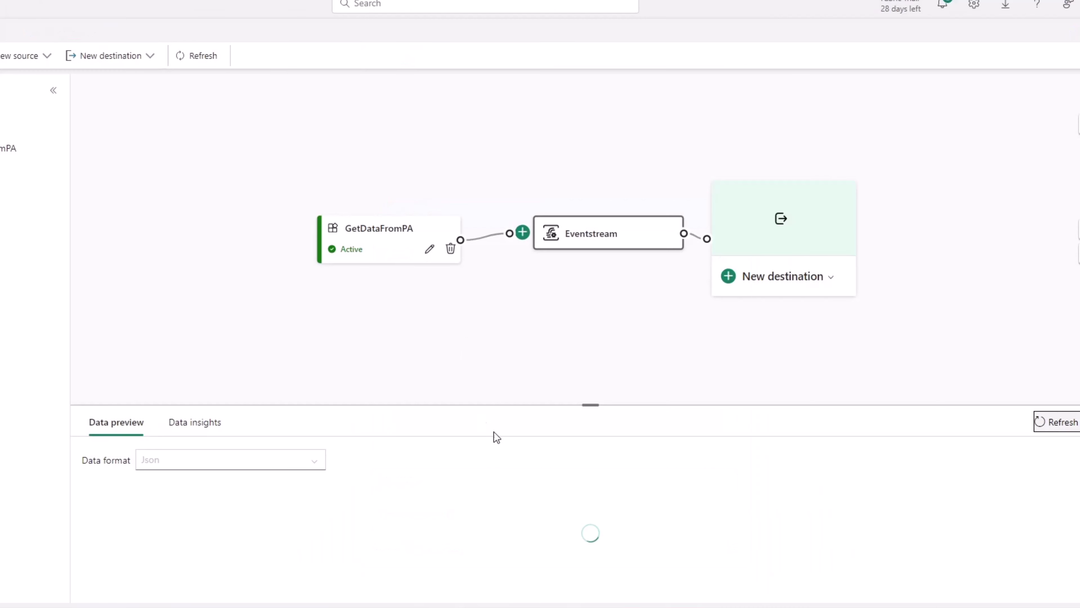
pyautogui.tripleClick(589, 404)
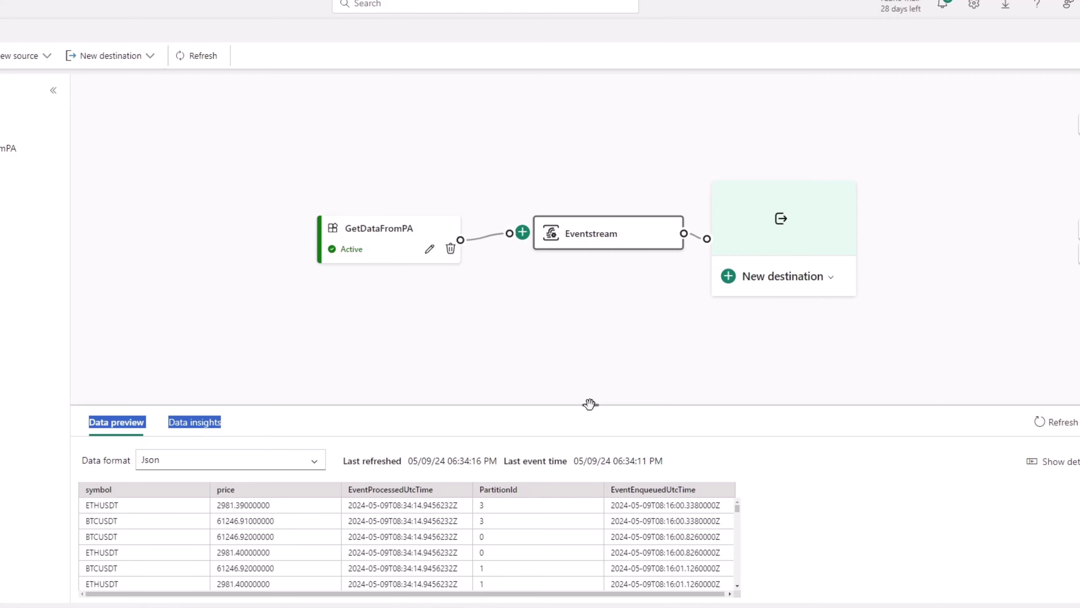
pyautogui.moveTo(591, 401); pyautogui.dragTo(590, 310)
pyautogui.scroll(-5, 727, 432)
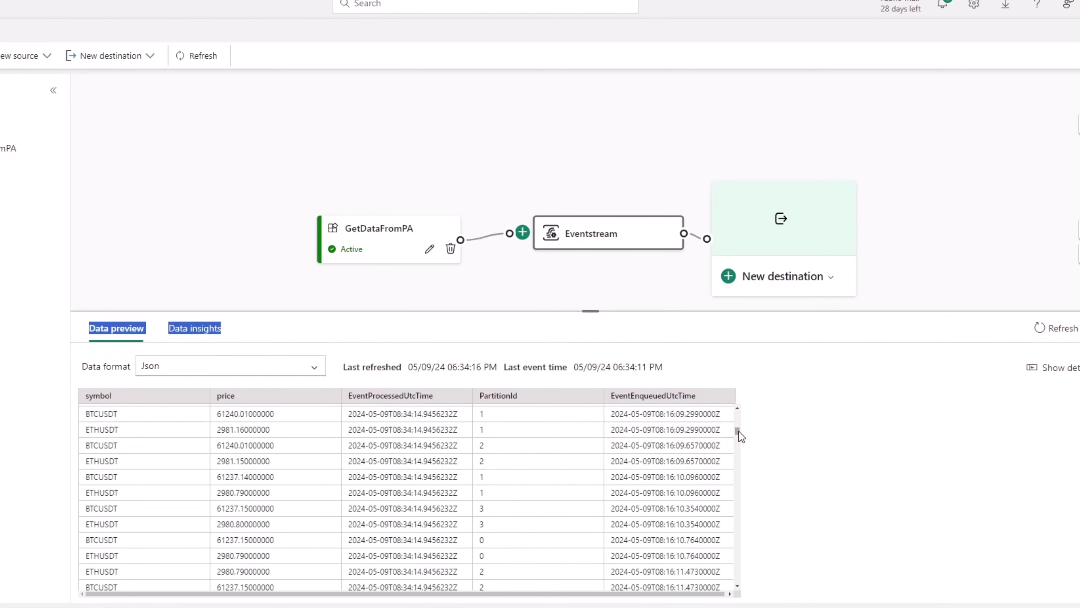
pyautogui.moveTo(738, 431); pyautogui.dragTo(729, 606)
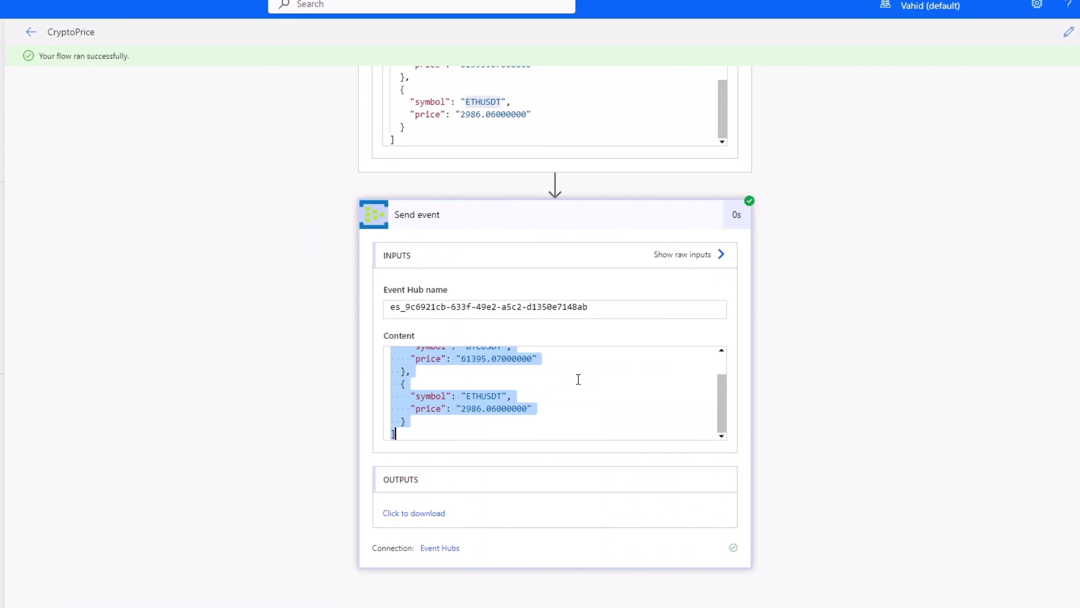
# - Return to editing the CryptoPrice flow and insert a Do until control between the manual trigger and the HTTP action
pyautogui.click(820, 296)
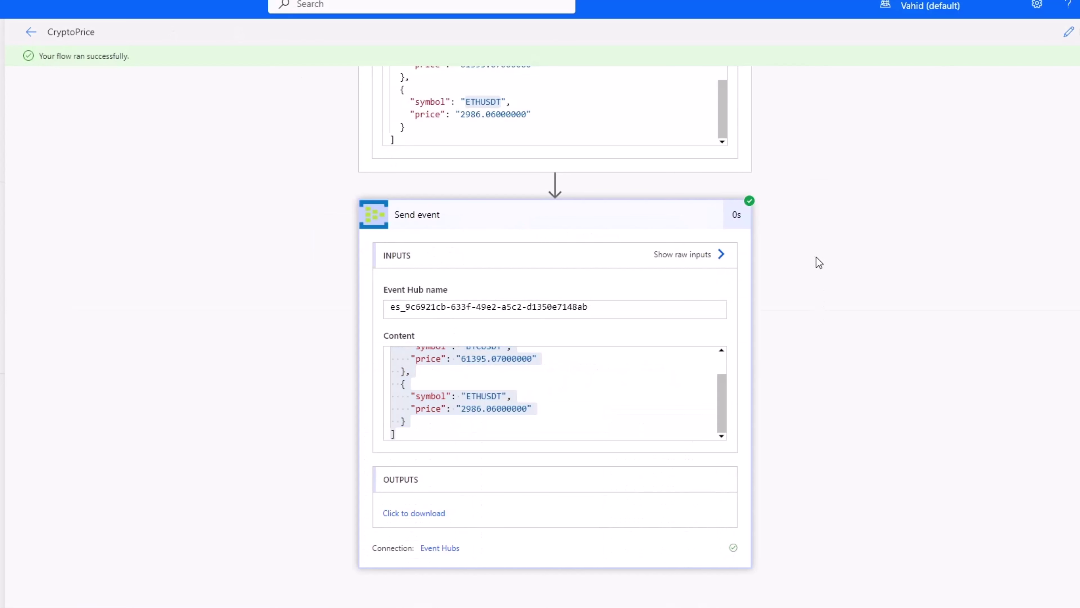
pyautogui.click(29, 34)
pyautogui.click(48, 33)
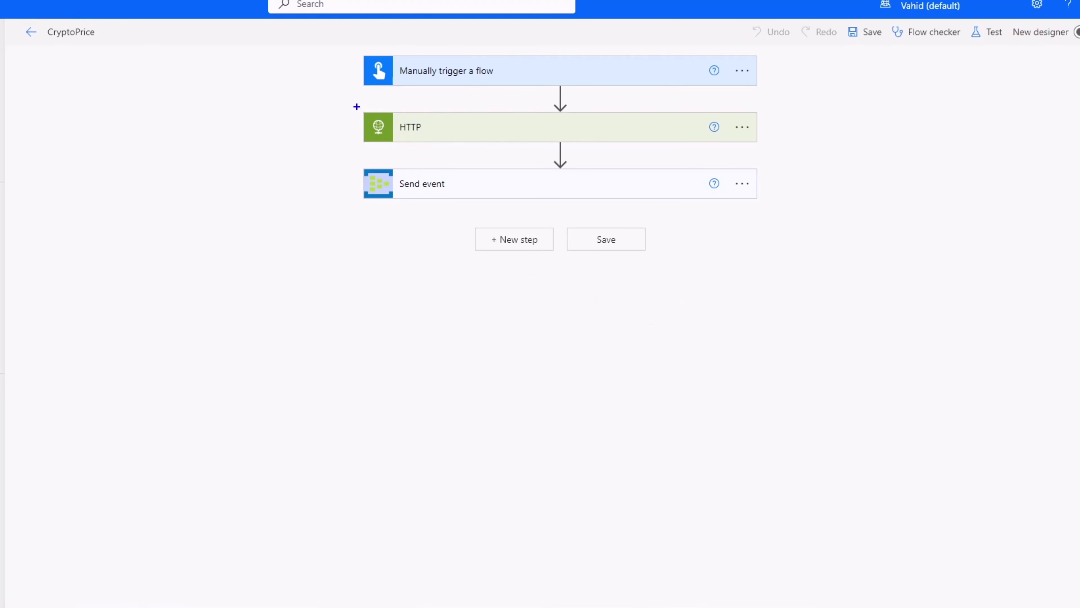
pyautogui.moveTo(351, 101); pyautogui.dragTo(793, 220)
pyautogui.click(559, 97)
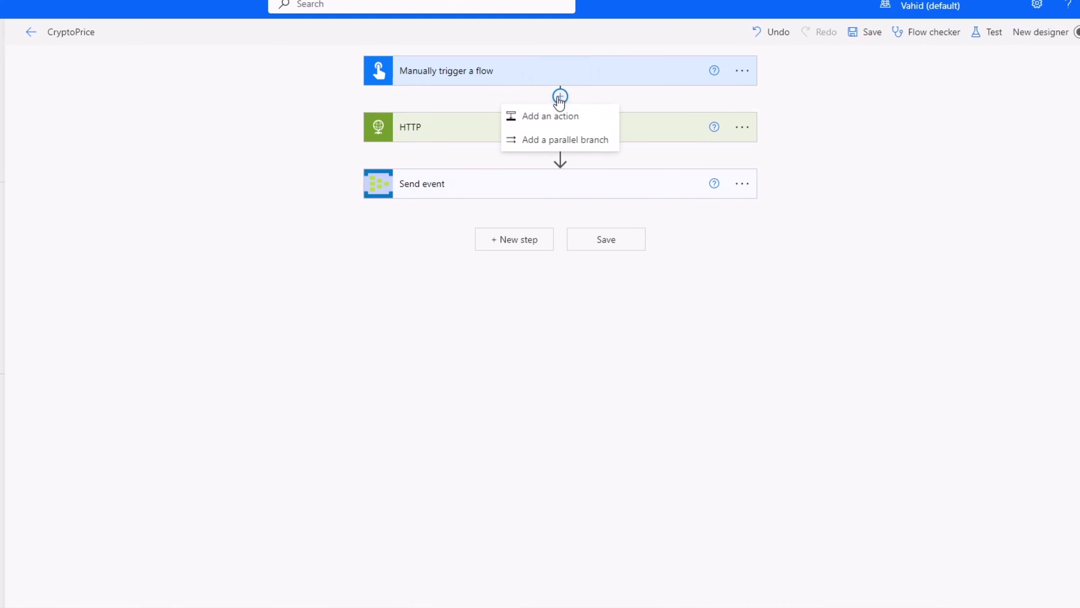
pyautogui.click(551, 117)
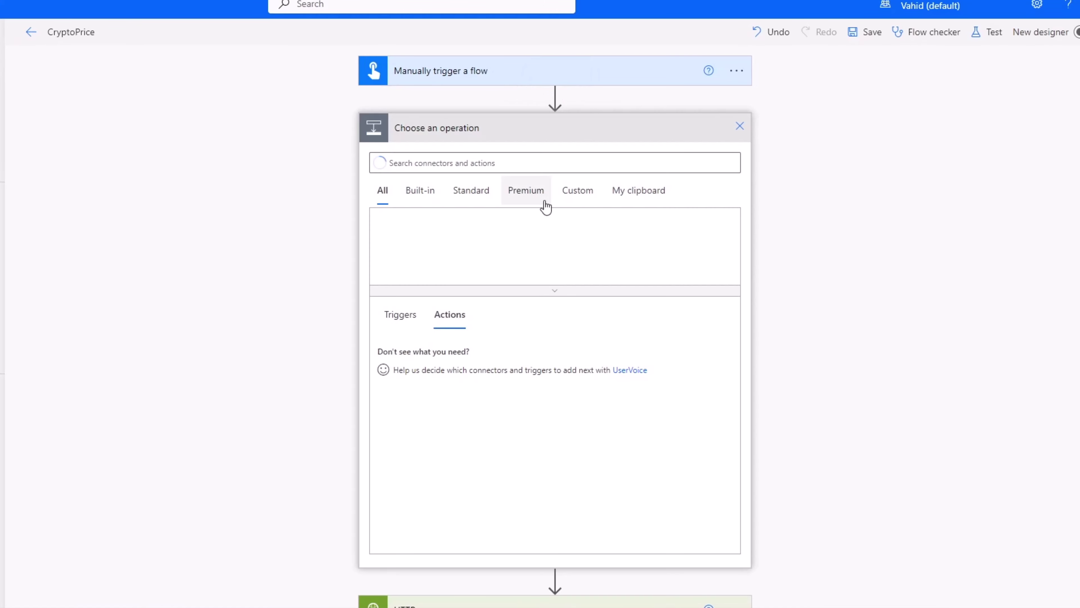
pyautogui.click(400, 238)
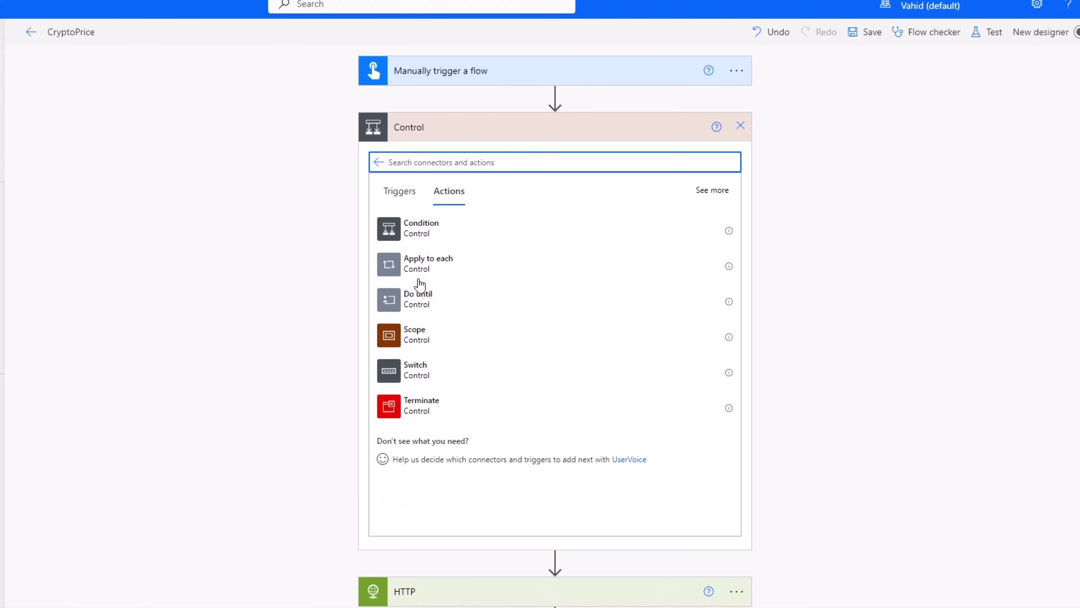
pyautogui.click(427, 303)
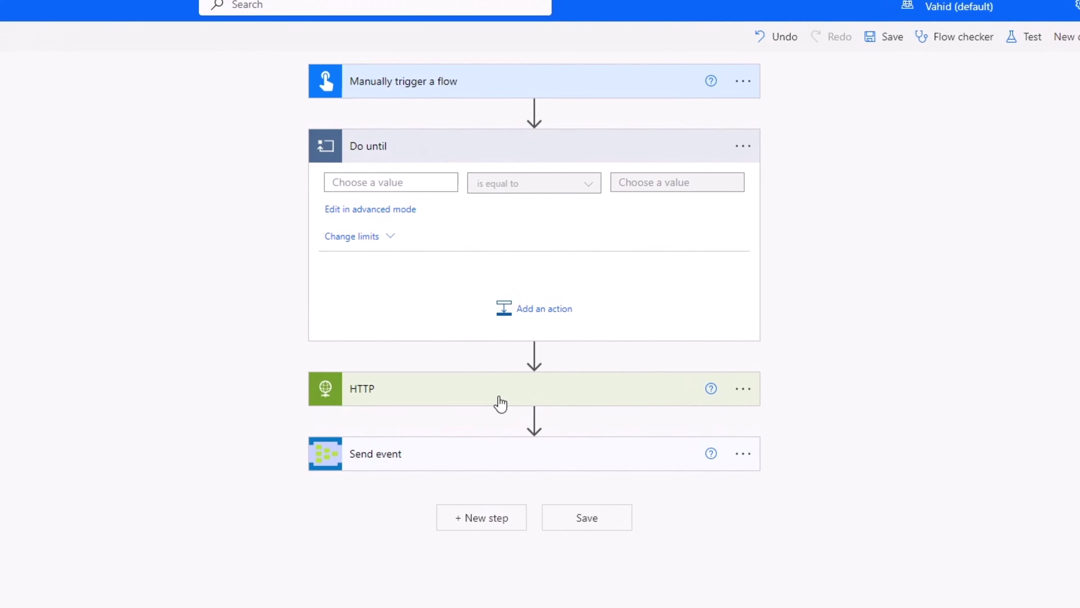
# - Move the HTTP and Send event actions inside the Do until loop, keeping HTTP first
pyautogui.moveTo(501, 403); pyautogui.dragTo(499, 314)
pyautogui.moveTo(436, 448); pyautogui.dragTo(440, 330)
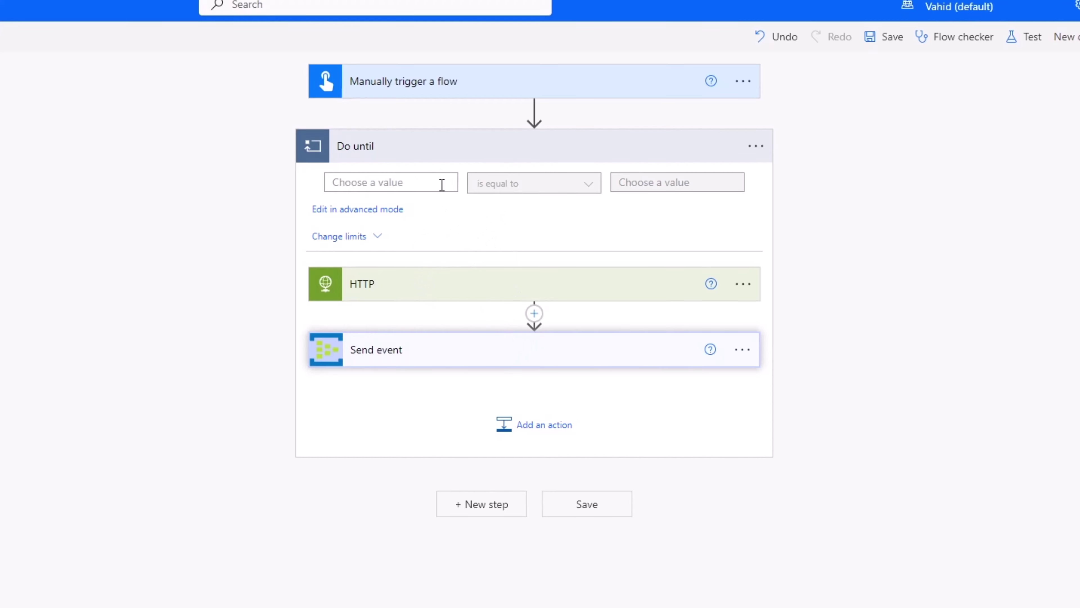
# - Enter 2 as the first value of the Do until condition and open the list of comparison operators
pyautogui.click(400, 183)
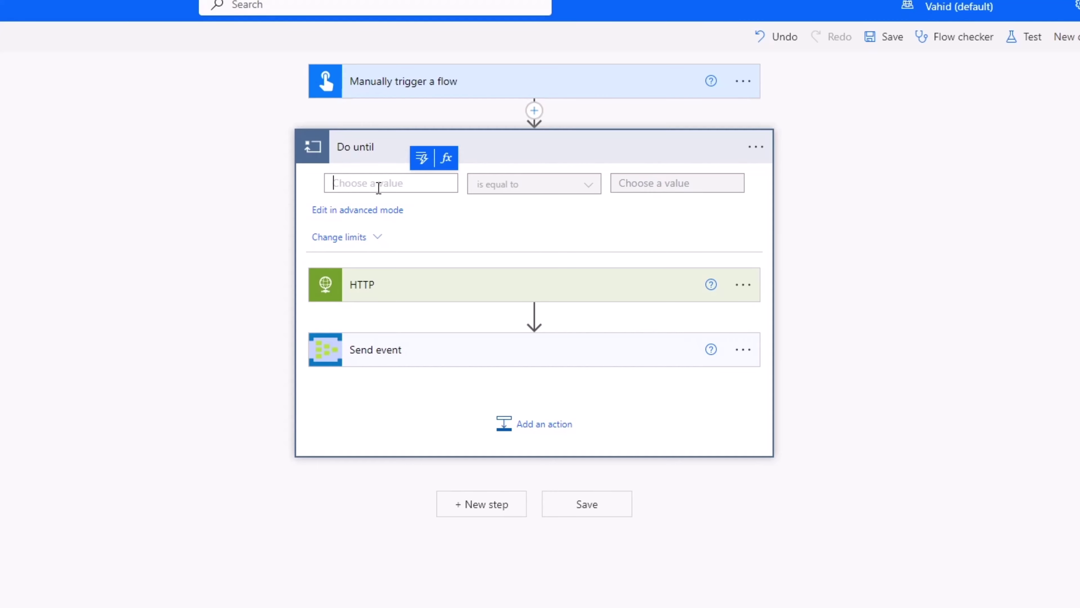
pyautogui.write('2')
pyautogui.click(529, 184)
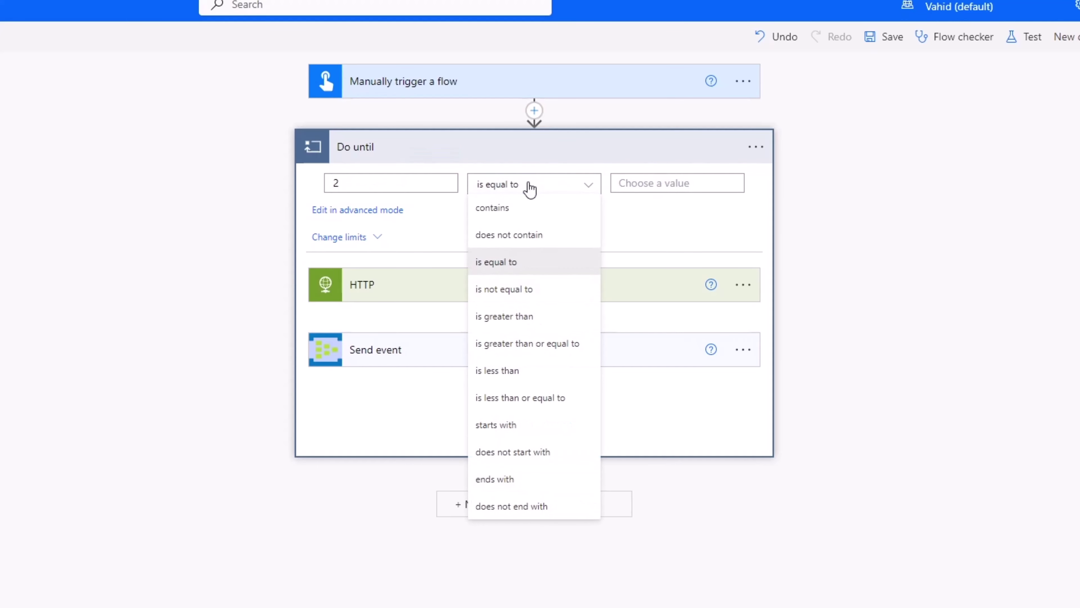
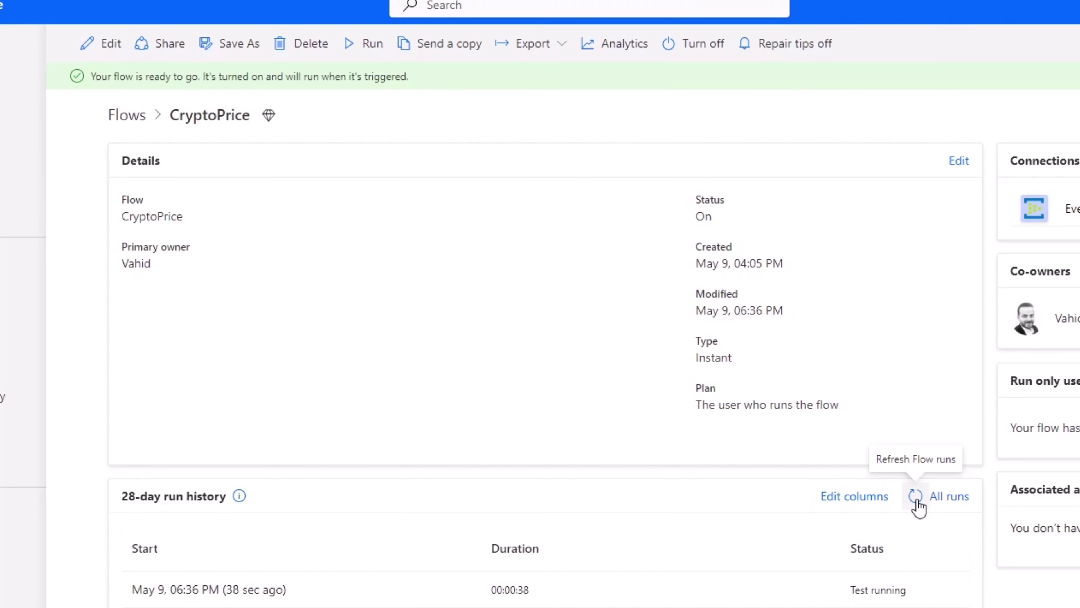
# - Refresh the CryptoPrice flow's run history until the test run finishes, and check its duration and status
pyautogui.click(917, 499)
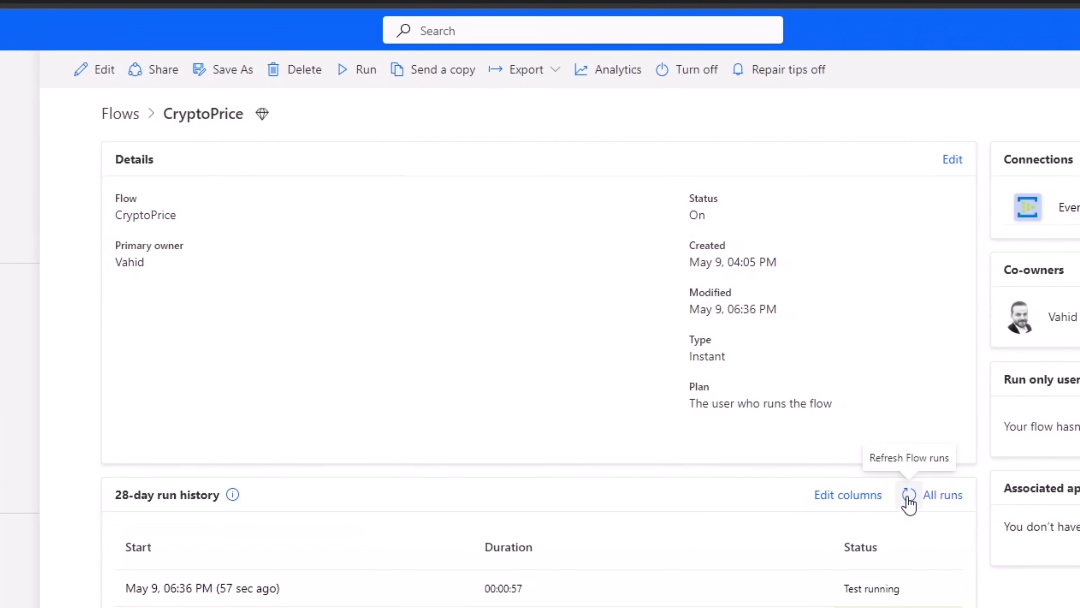
pyautogui.click(908, 495)
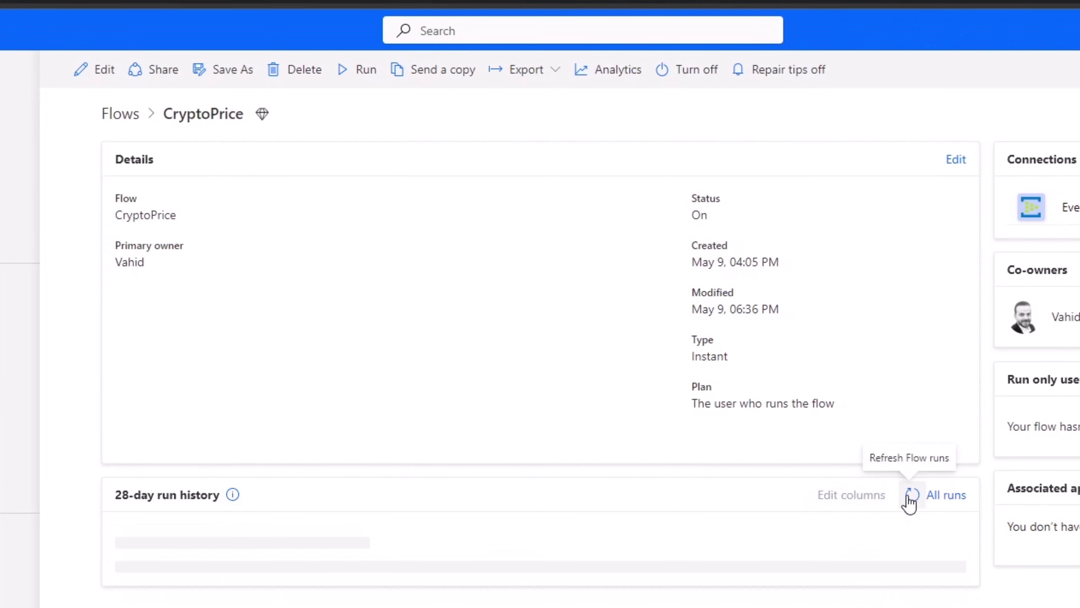
pyautogui.click(909, 496)
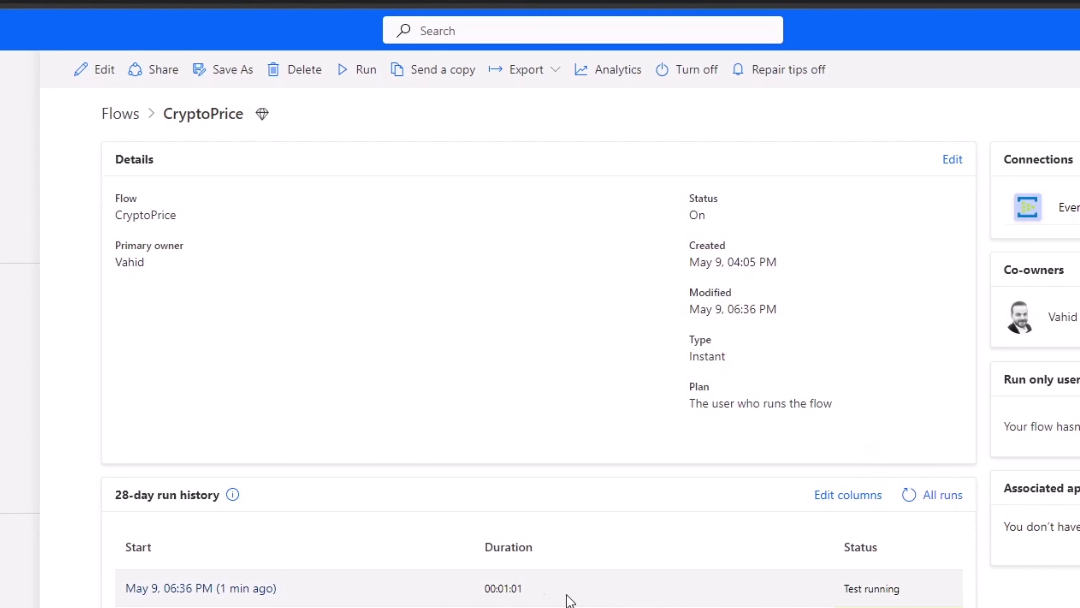
pyautogui.click(909, 504)
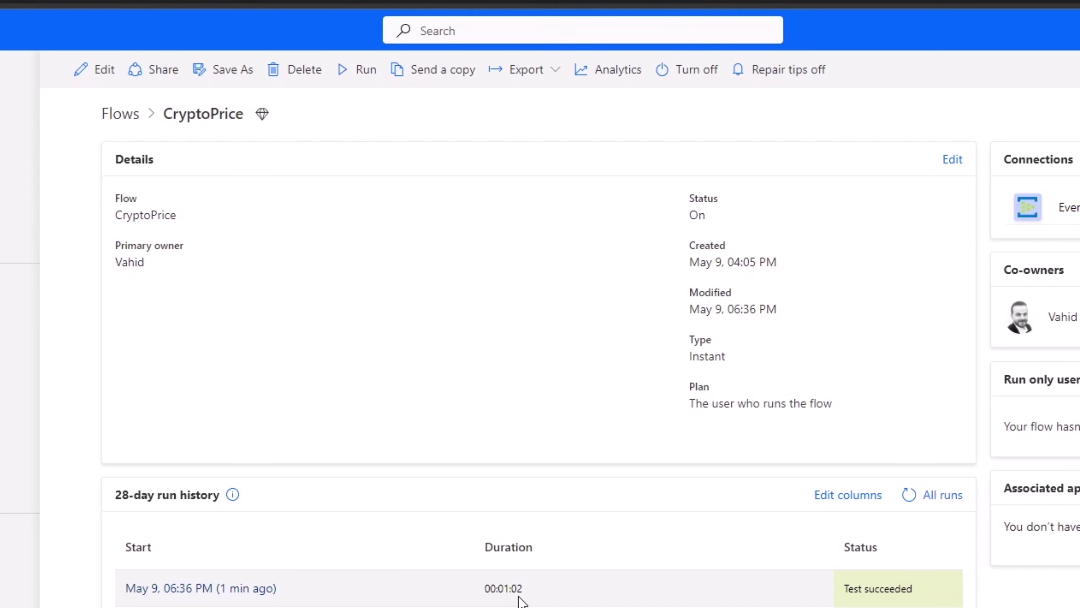
# - Reopen the flow for editing, set the Do until loop's Count limit to 118, and save the flow
pyautogui.click(275, 592)
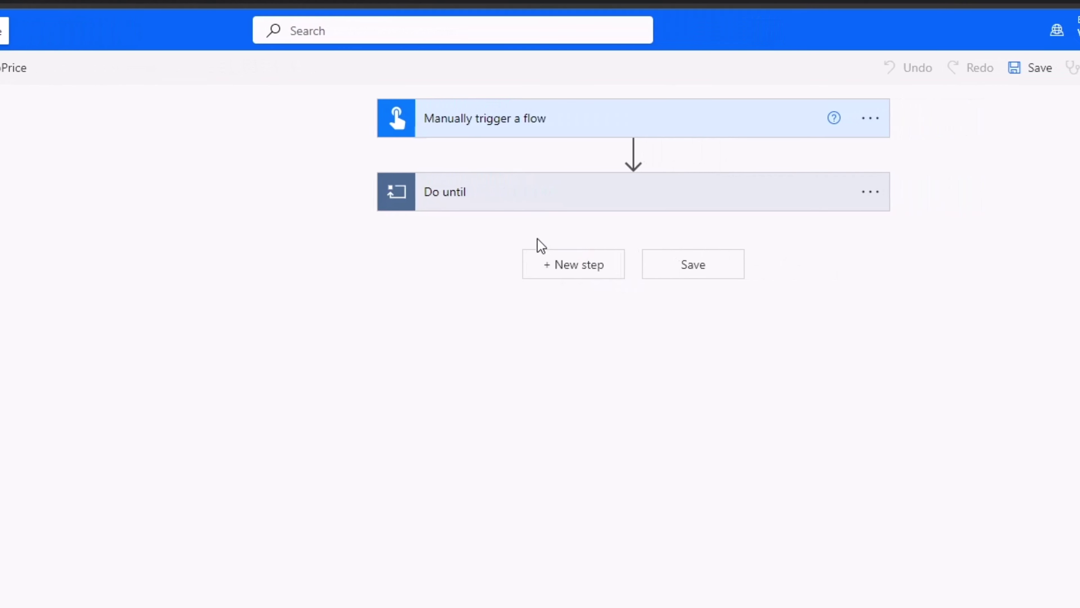
pyautogui.click(452, 204)
pyautogui.click(404, 298)
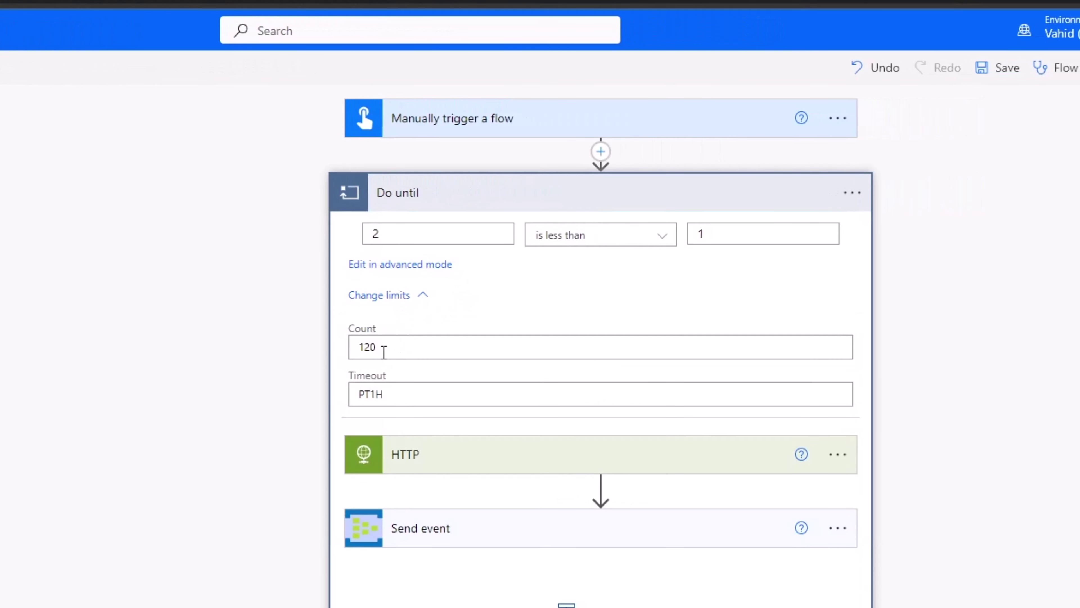
pyautogui.moveTo(381, 347); pyautogui.dragTo(339, 353)
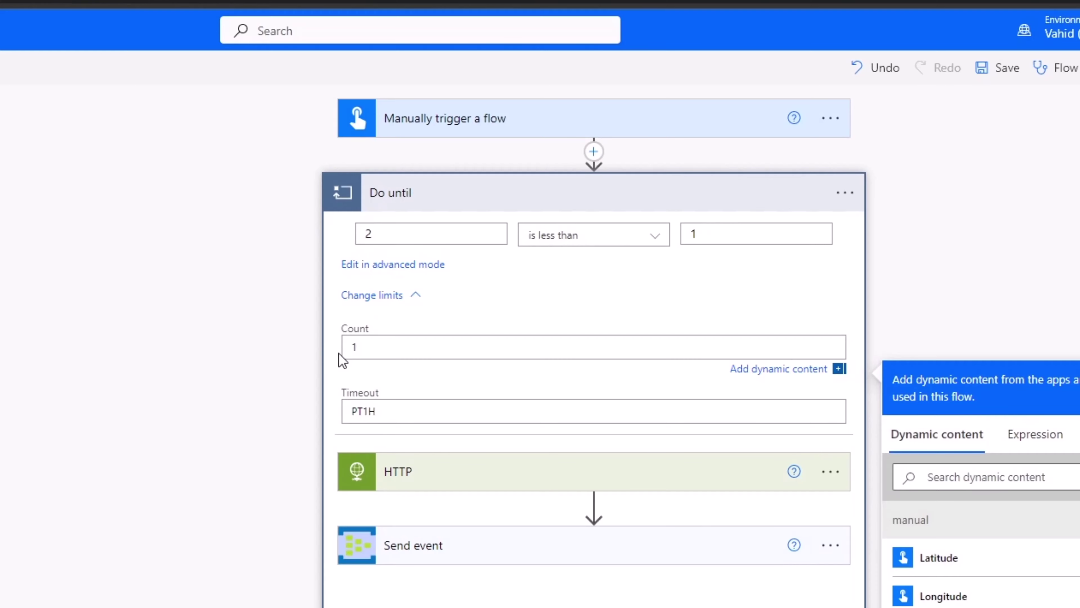
pyautogui.write('118')
pyautogui.click(190, 256)
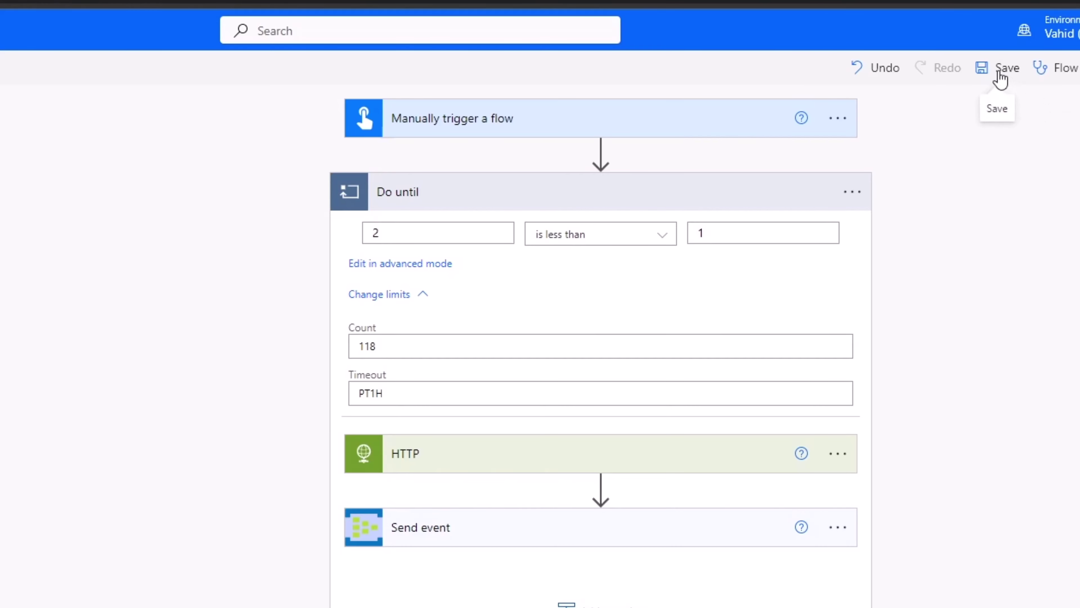
pyautogui.click(1003, 80)
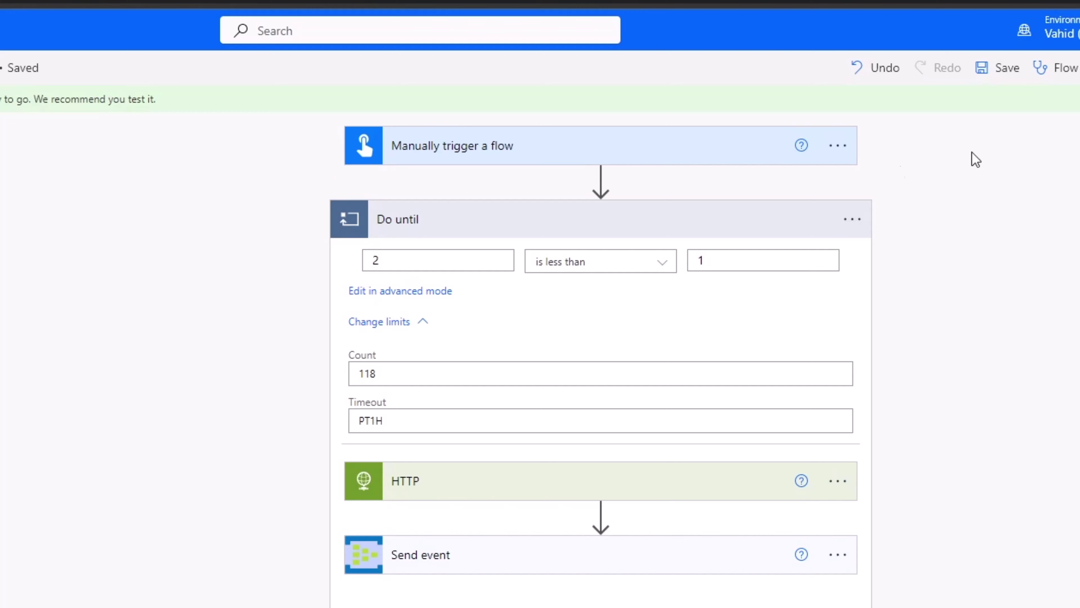
# - Delete the manual trigger and replace it with the Schedule connector's Recurrence trigger
pyautogui.click(837, 145)
pyautogui.click(906, 358)
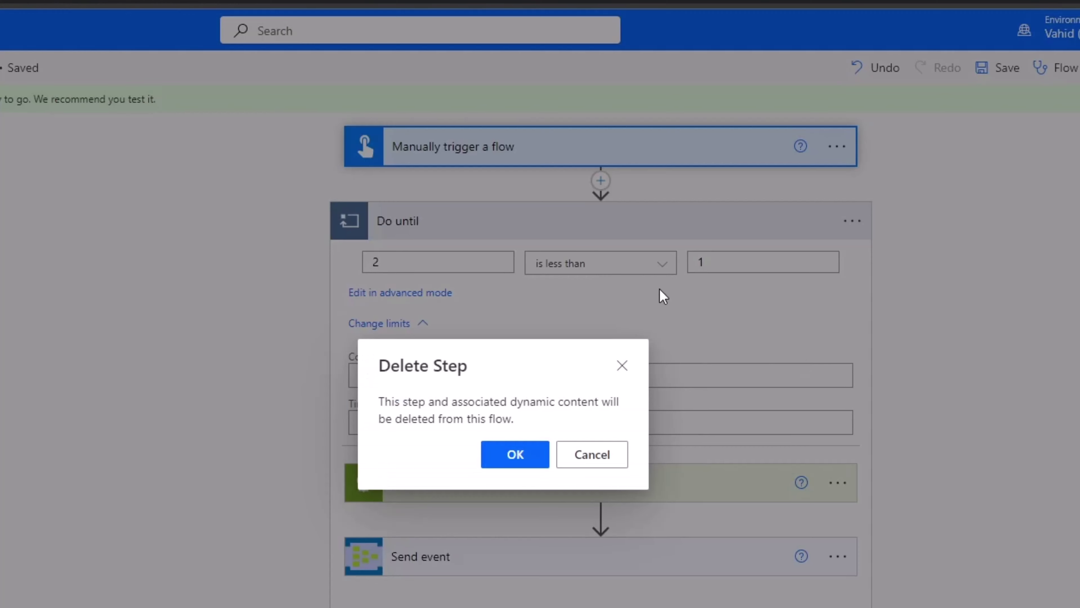
pyautogui.click(536, 454)
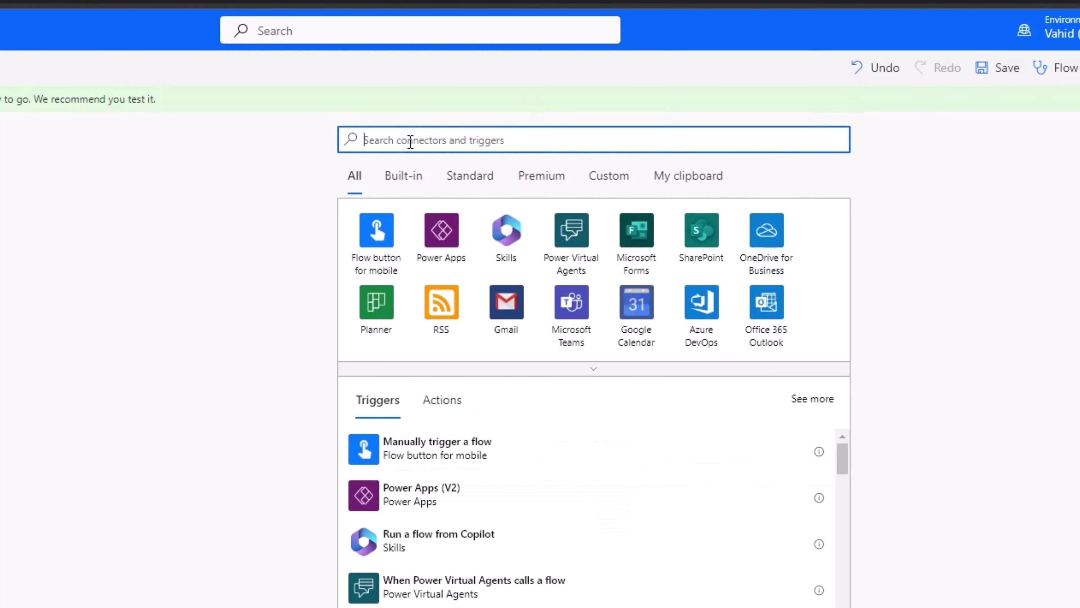
pyautogui.write('sche')
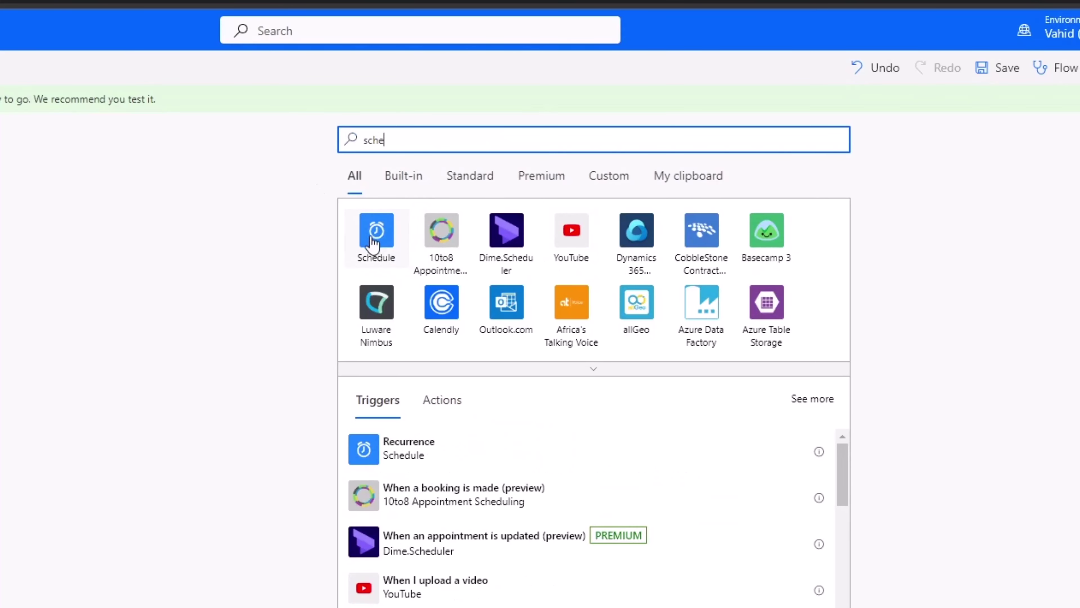
pyautogui.click(376, 242)
pyautogui.click(404, 241)
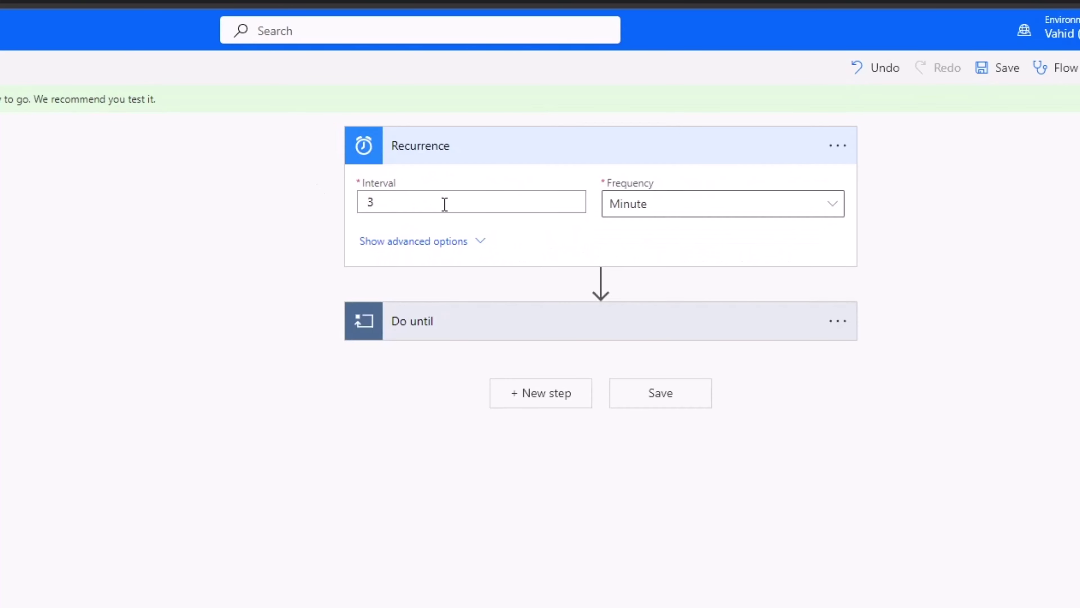
# - Set the Recurrence trigger's interval to 1 minute, and expand the Do until loop with its limits
pyautogui.moveTo(443, 202); pyautogui.dragTo(315, 213)
pyautogui.write('1')
pyautogui.click(677, 212)
pyautogui.click(593, 173)
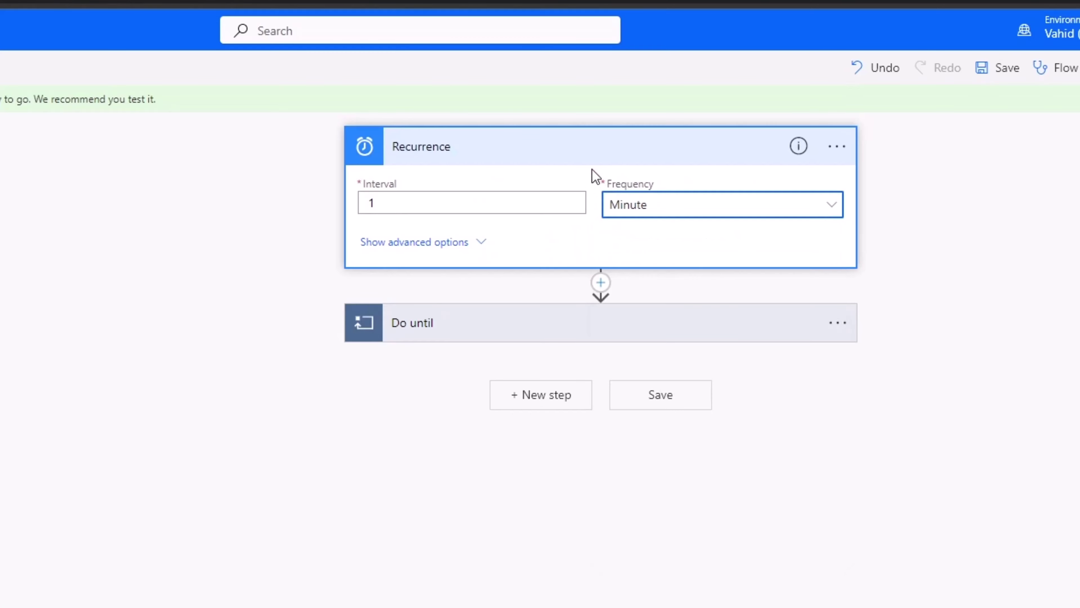
pyautogui.click(464, 339)
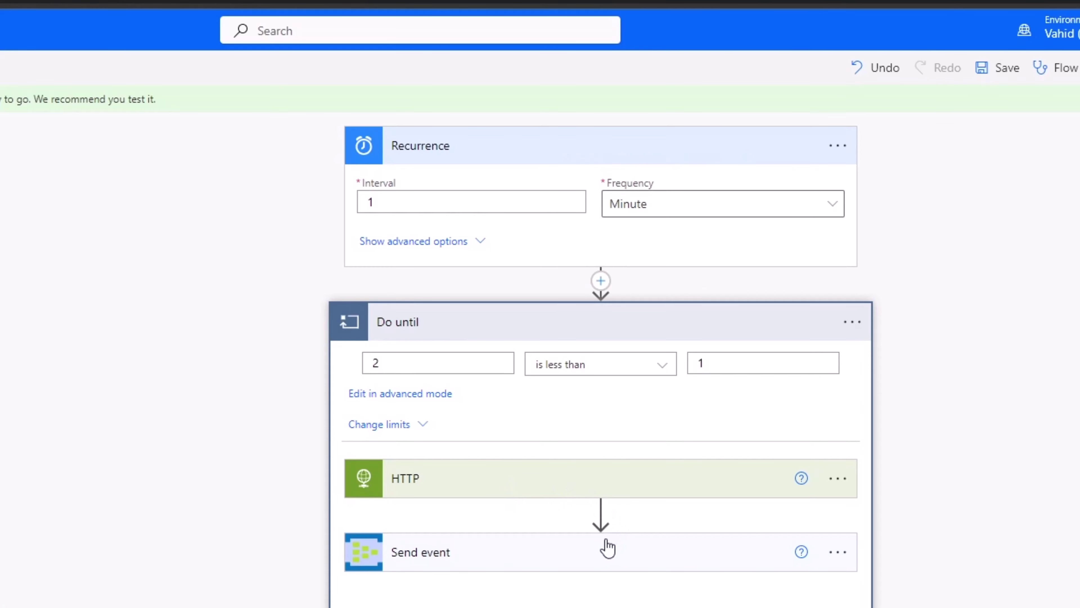
pyautogui.click(397, 425)
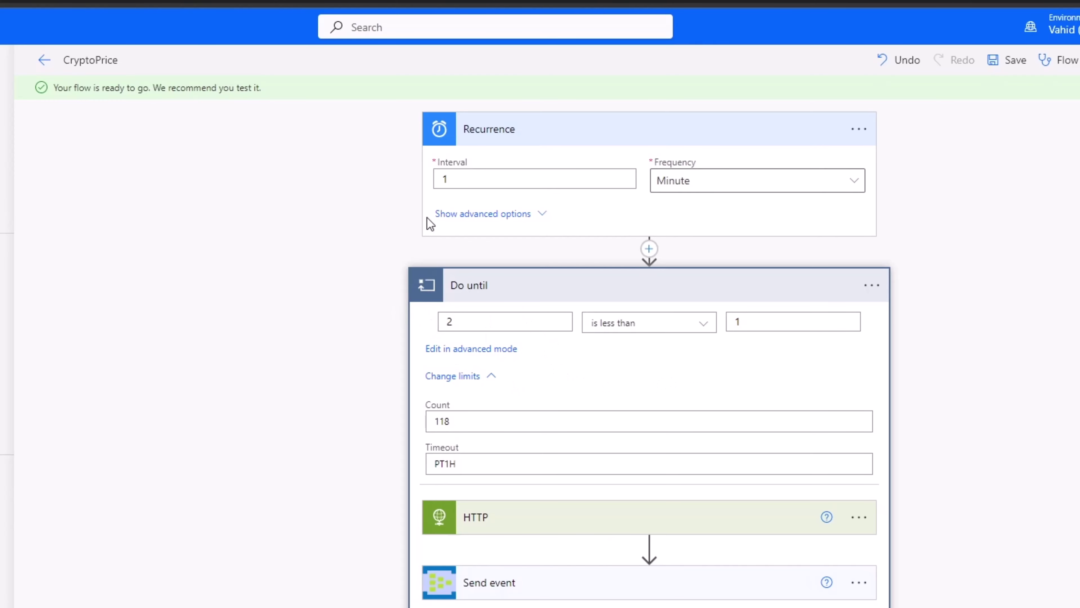
# - Try to set the recurrence frequency to Second and run a test of the flow
pyautogui.click(697, 184)
pyautogui.click(691, 182)
pyautogui.click(689, 182)
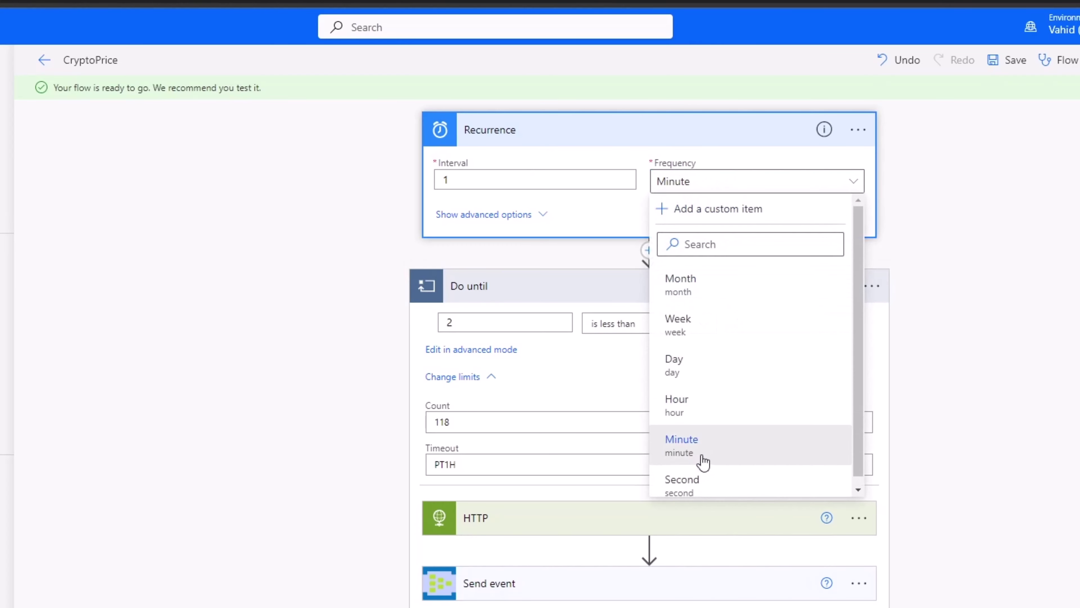
pyautogui.click(697, 449)
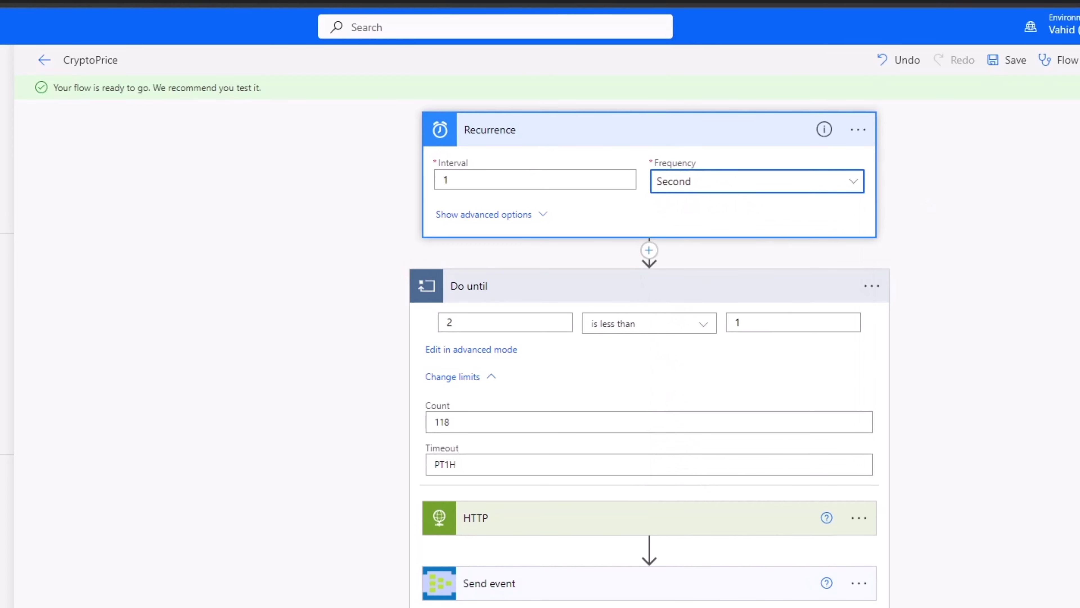
pyautogui.click(1079, 60)
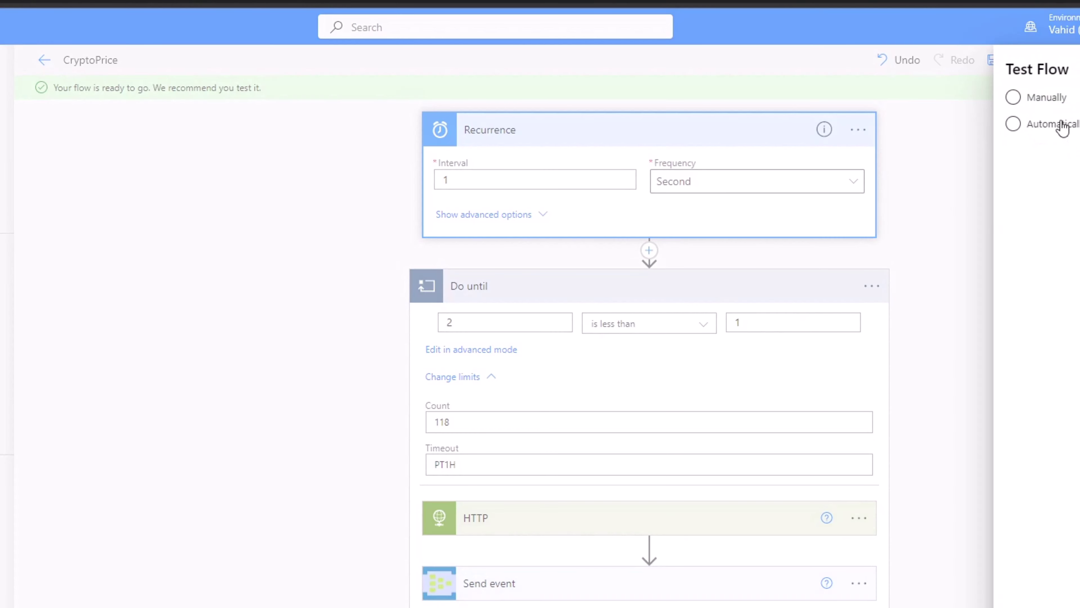
pyautogui.click(1048, 103)
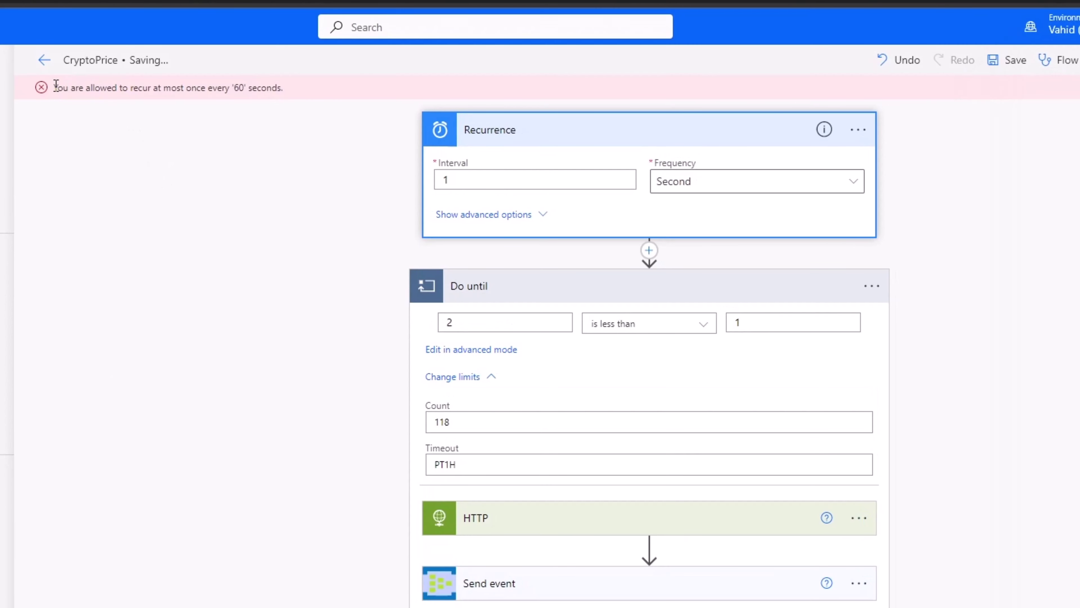
pyautogui.moveTo(56, 85); pyautogui.dragTo(279, 82)
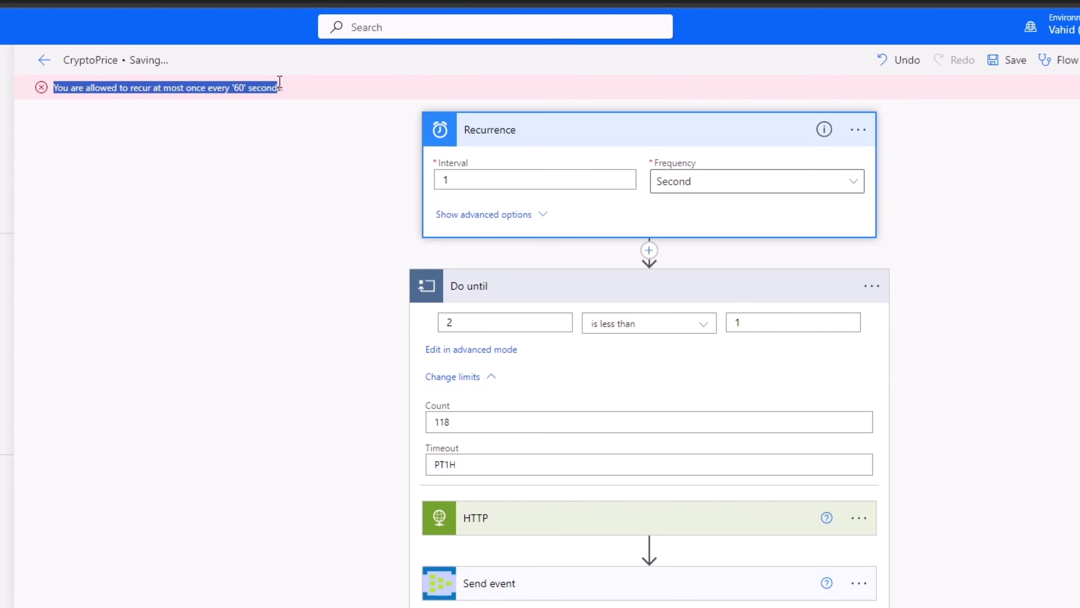
# - Set the recurrence frequency to Minute and save the flow
pyautogui.click(676, 181)
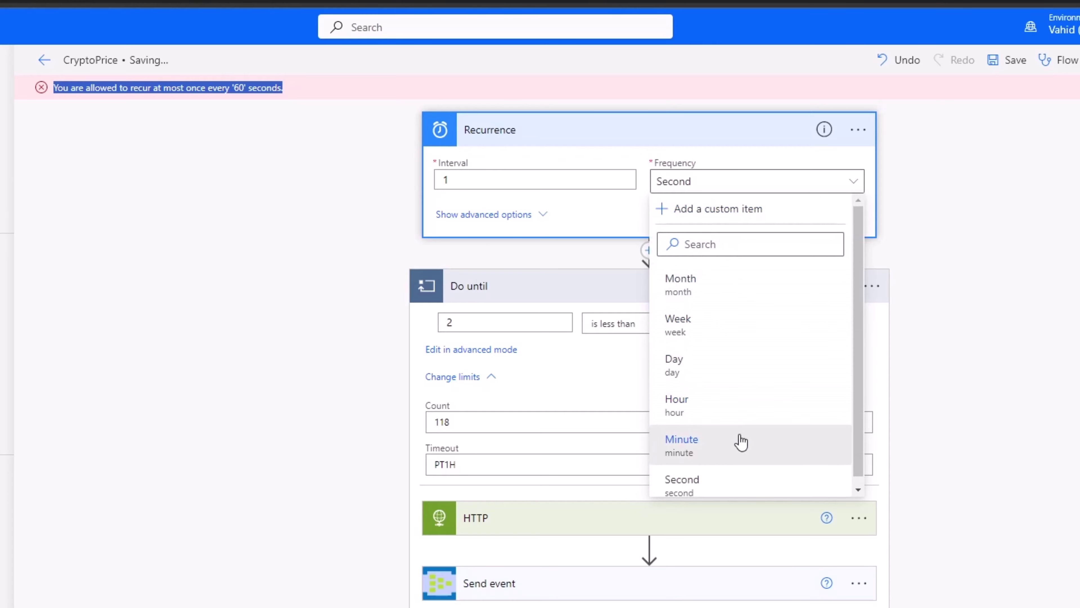
pyautogui.click(735, 445)
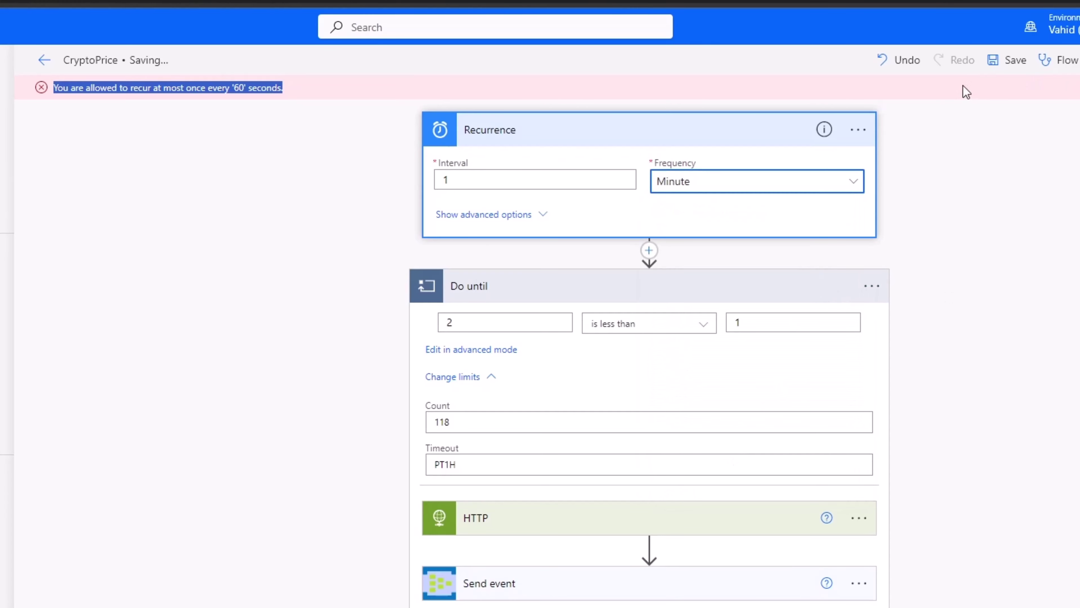
pyautogui.click(1008, 60)
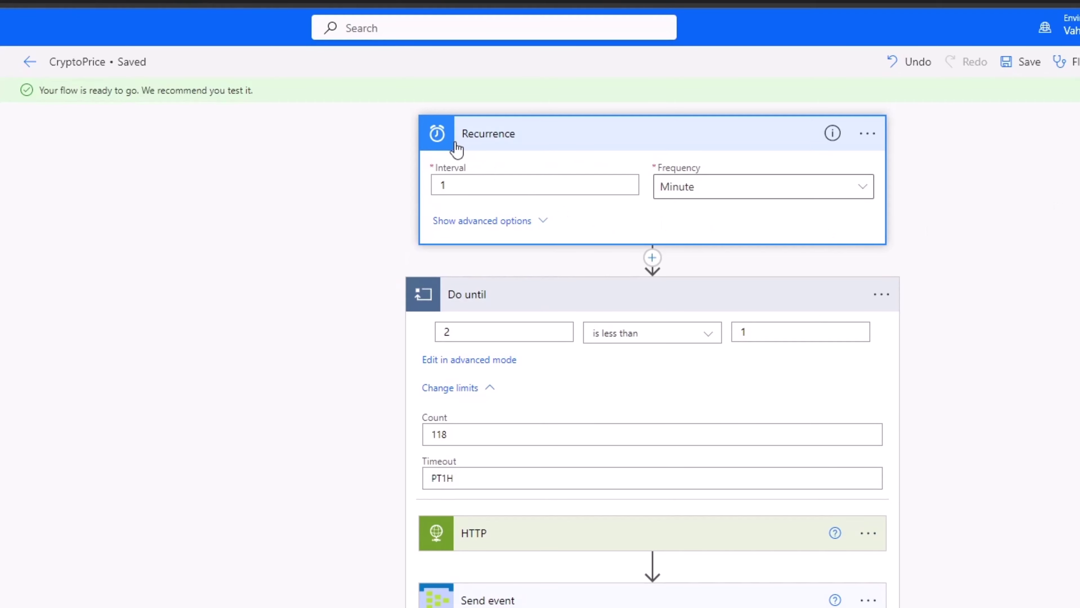
# - Return to the CryptoPrice flow's details page and refresh its run history to check the scheduled run
pyautogui.click(30, 62)
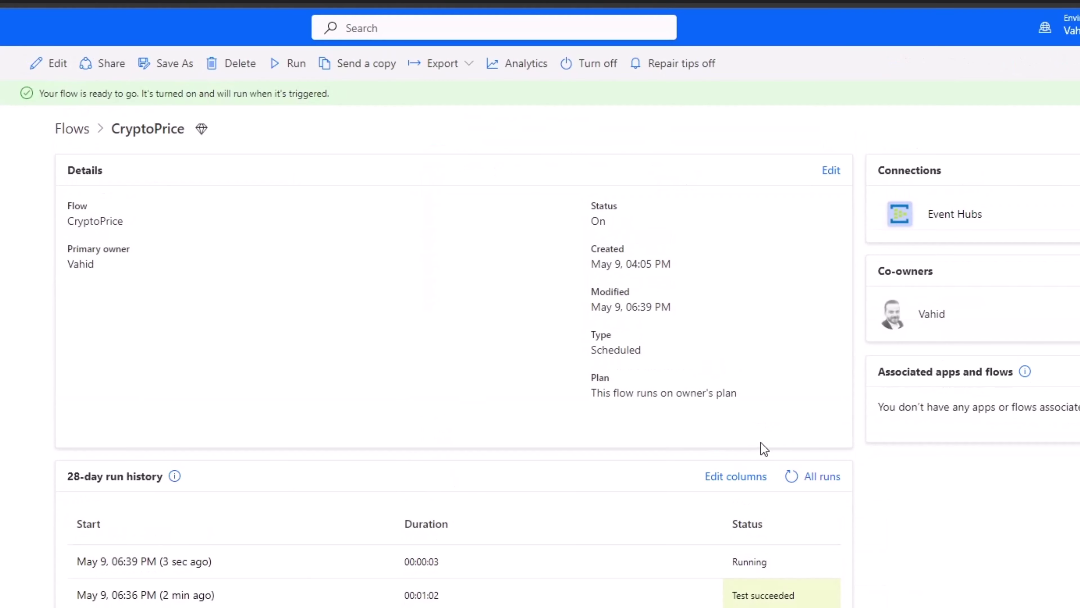
pyautogui.click(791, 476)
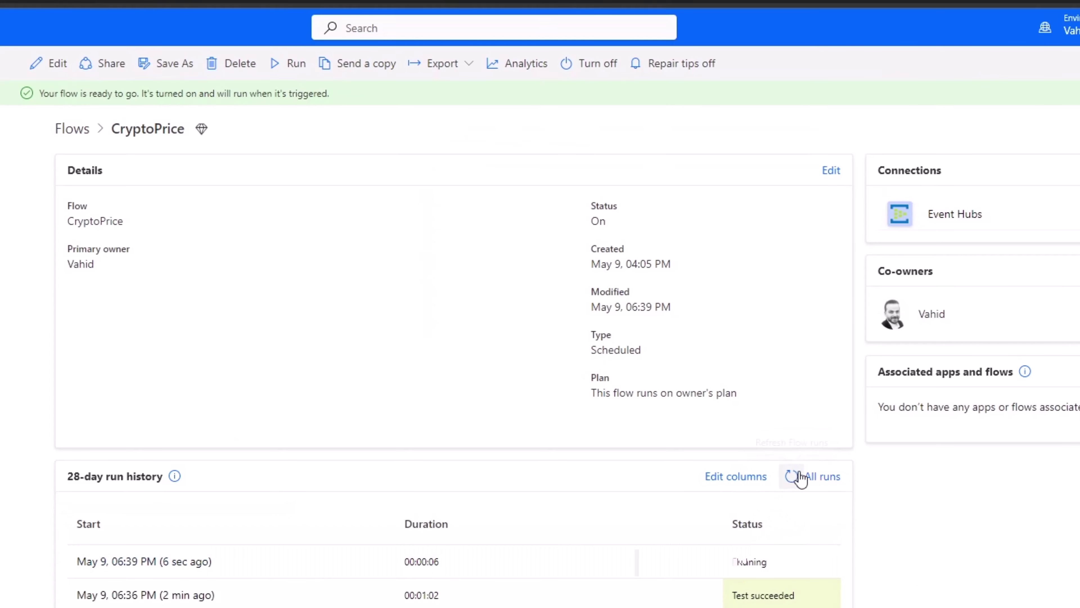
pyautogui.click(795, 475)
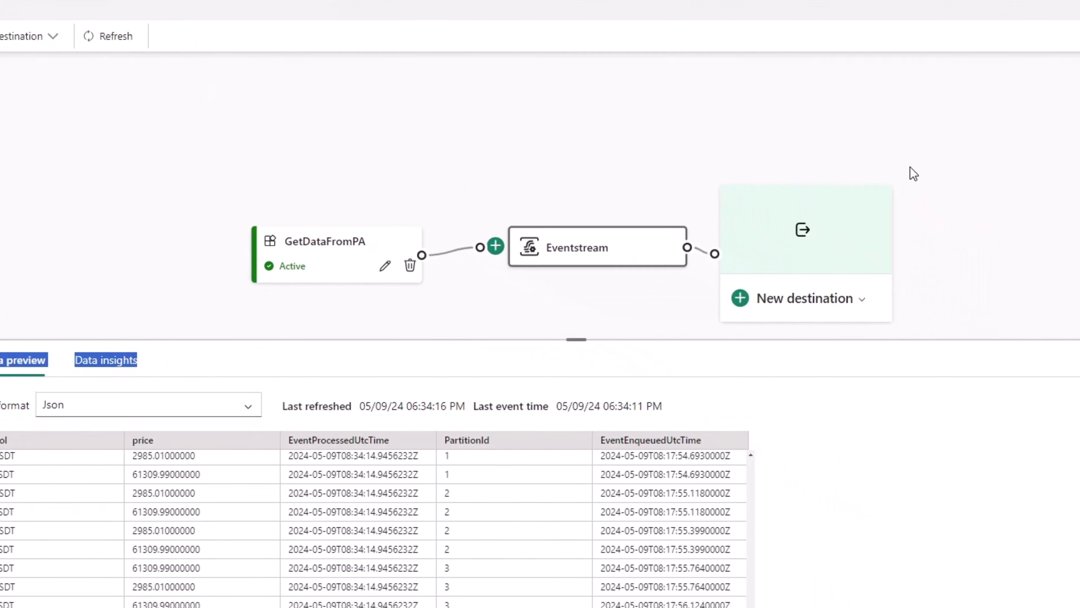
# - Collapse the eventstream's data preview and review the destination types offered for the stream
pyautogui.click(896, 254)
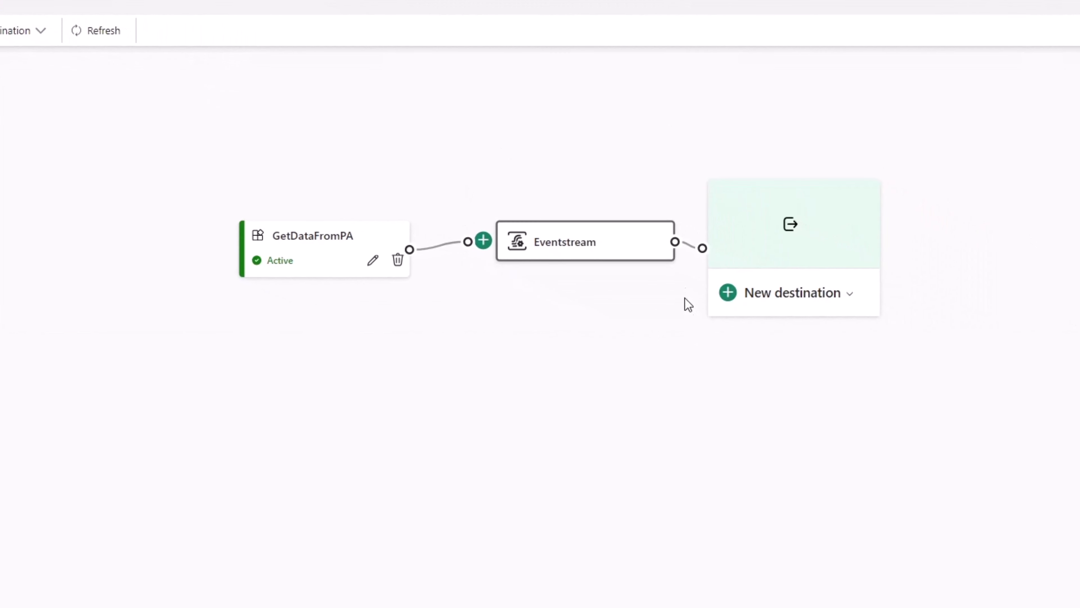
pyautogui.click(847, 296)
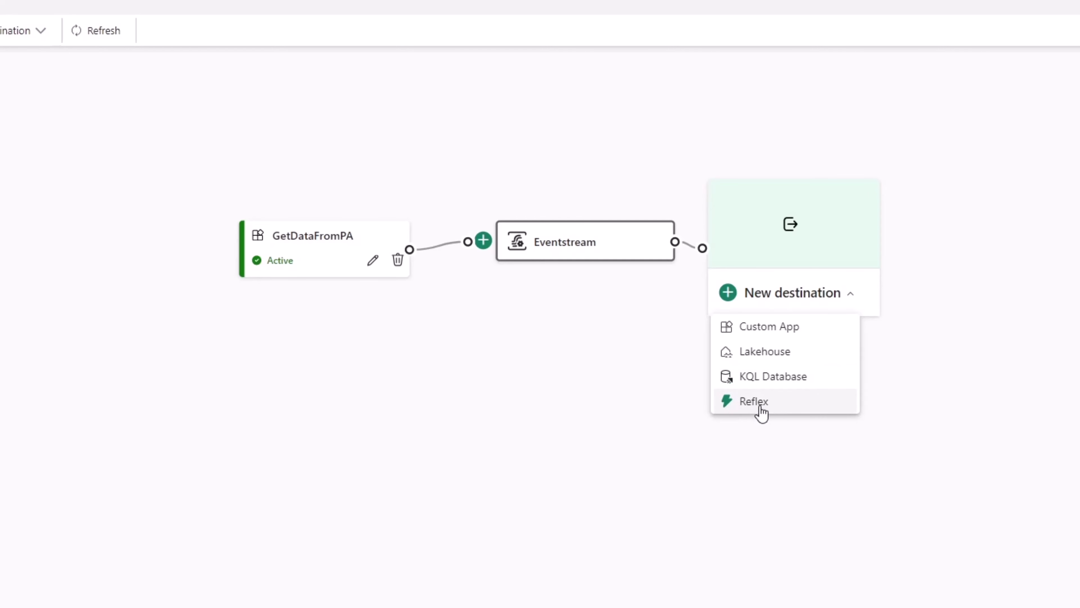
pyautogui.click(646, 398)
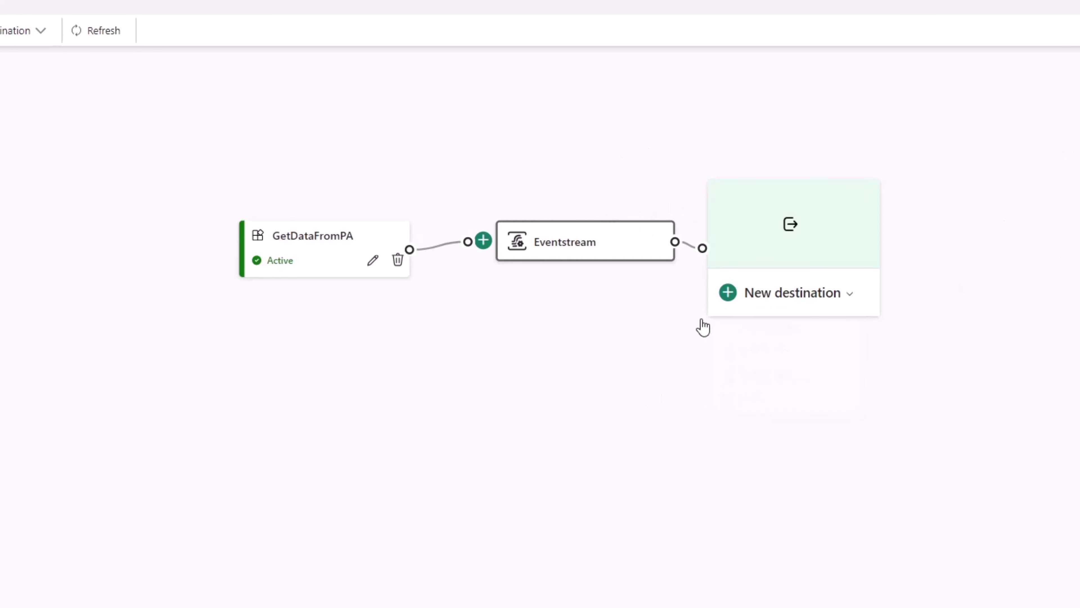
pyautogui.click(769, 305)
pyautogui.click(767, 376)
pyautogui.click(791, 305)
pyautogui.click(728, 376)
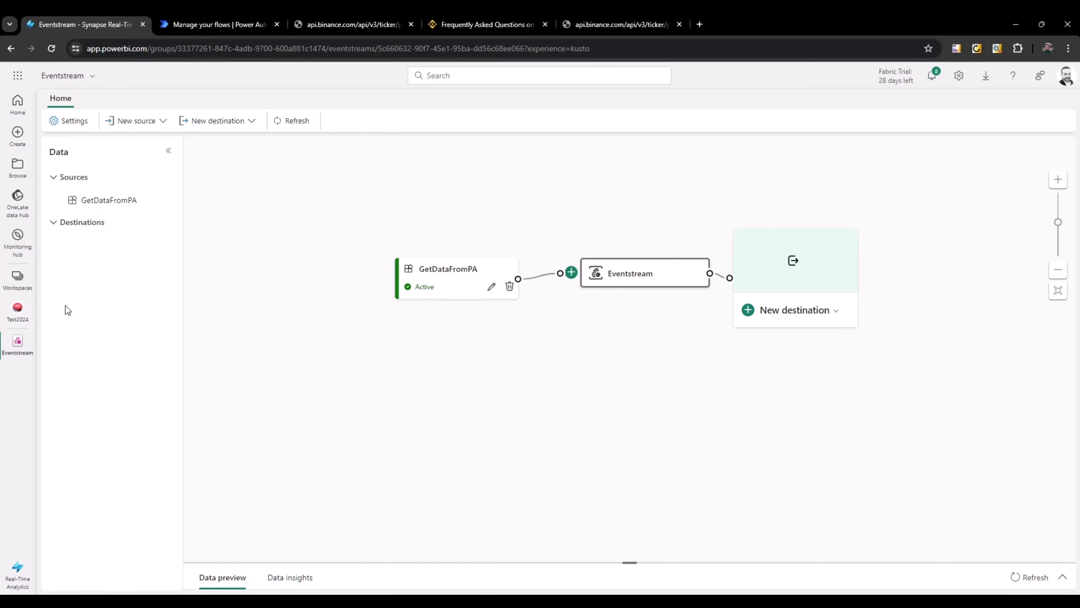
# - Go from the eventstream to the Test2024 workspace
pyautogui.click(17, 308)
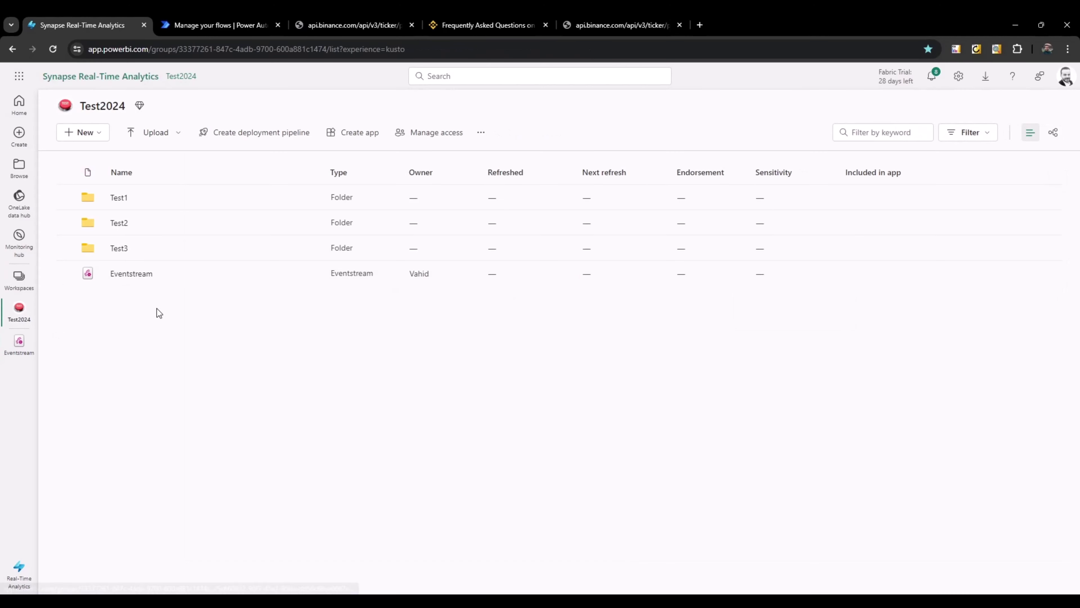
pyautogui.click(18, 575)
pyautogui.click(233, 565)
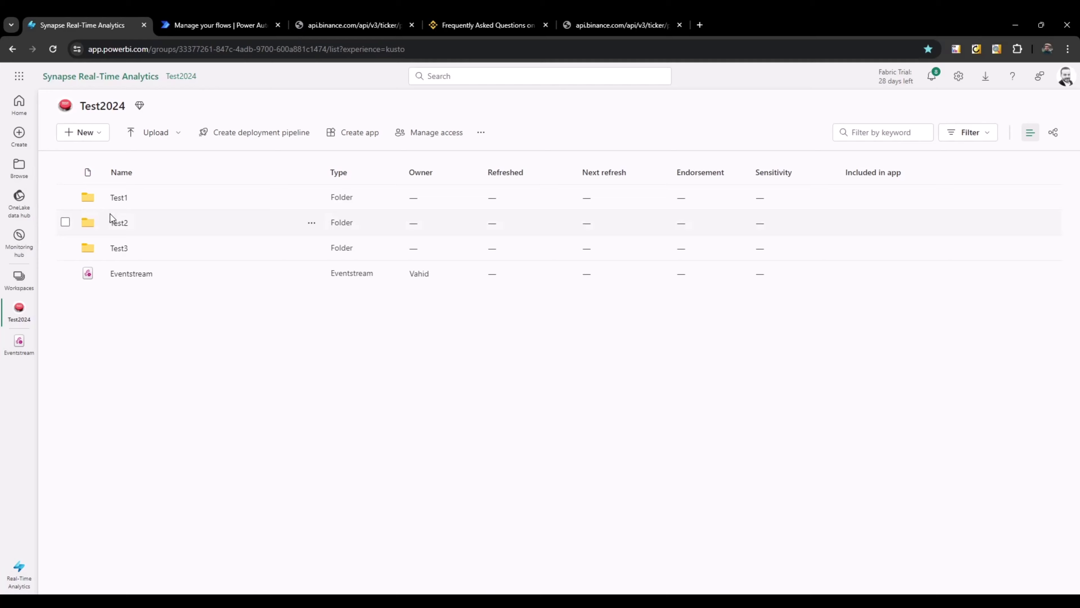
# - Create a KQL database named DemoCryptoPrice in the Test2024 workspace, using the type New database (default)
pyautogui.click(98, 142)
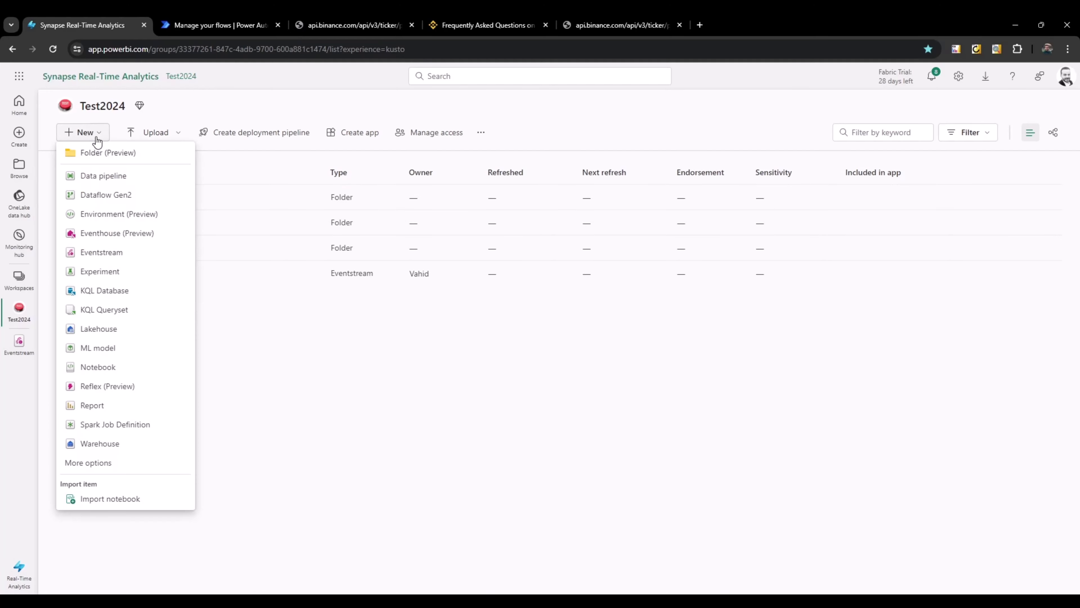
pyautogui.click(106, 297)
pyautogui.click(510, 302)
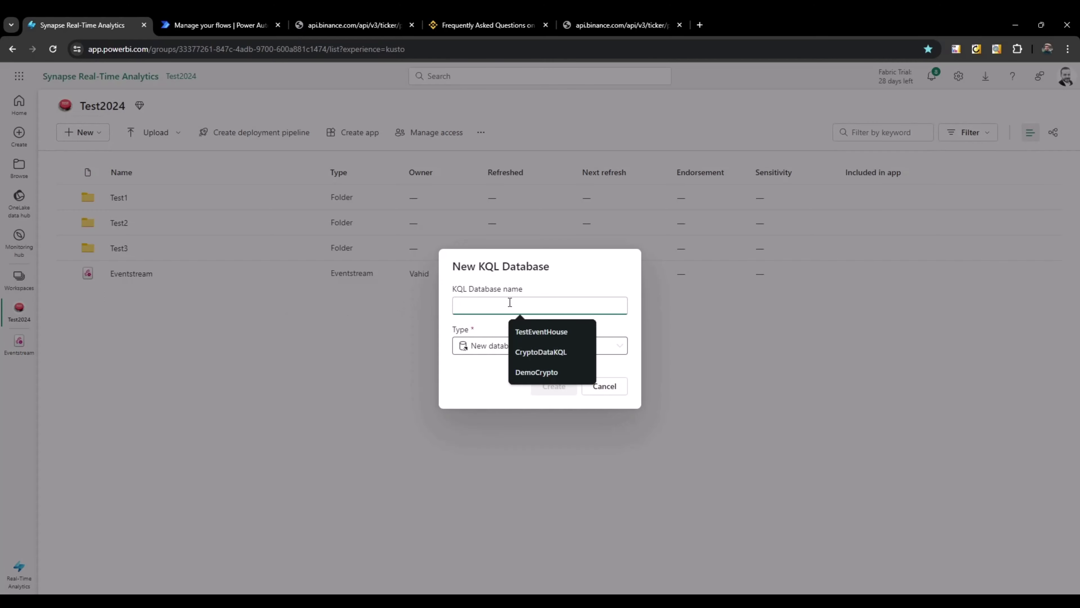
pyautogui.write('d')
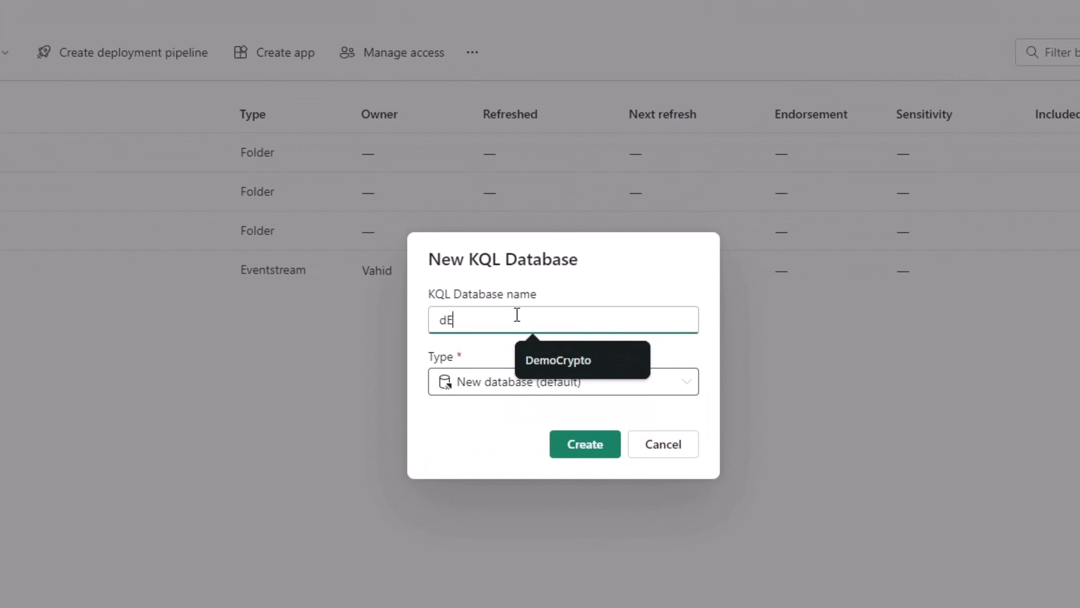
pyautogui.write('E')
pyautogui.press('BackSpace')
pyautogui.press('BackSpace')
pyautogui.write('DemoCryptoPrice')
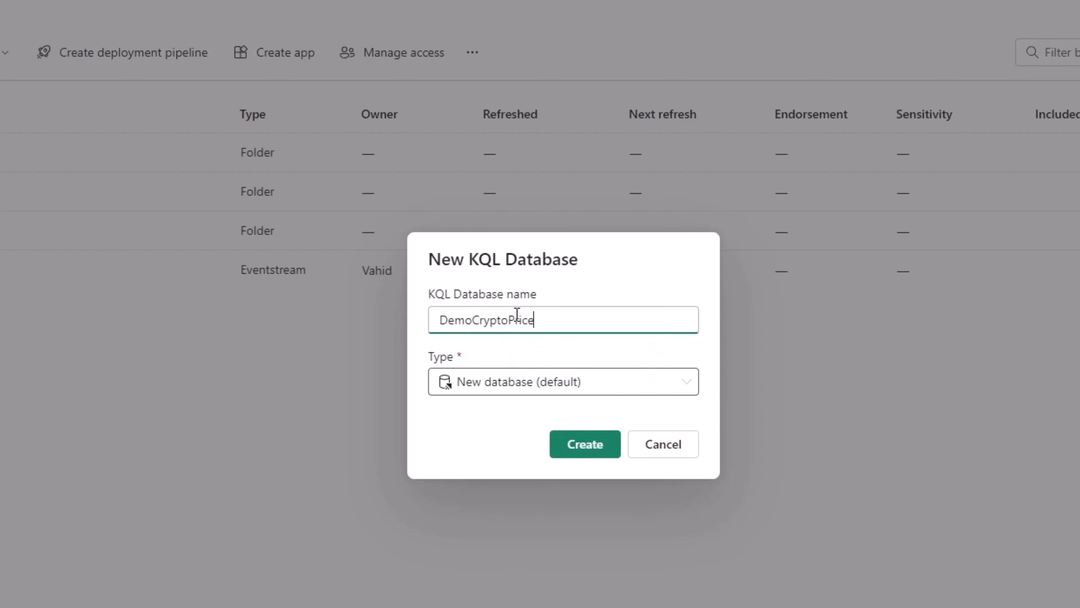
pyautogui.click(519, 381)
pyautogui.click(561, 421)
pyautogui.click(591, 444)
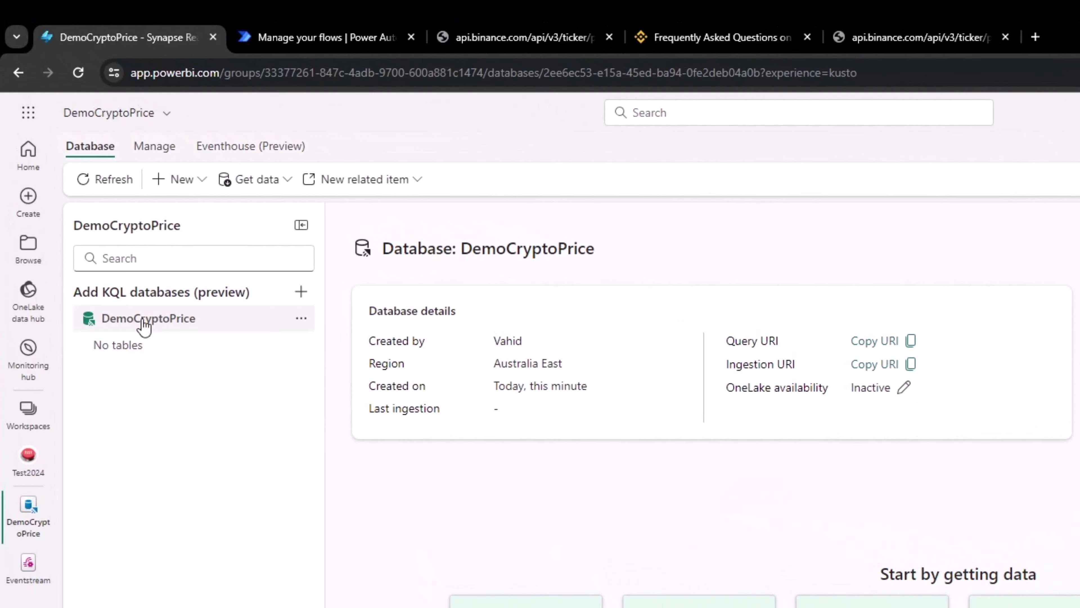
# - Close the DemoCryptoPrice database and start a KQL Database destination for the eventstream, using the ingestion mode Event processing before ingestion
pyautogui.click(149, 333)
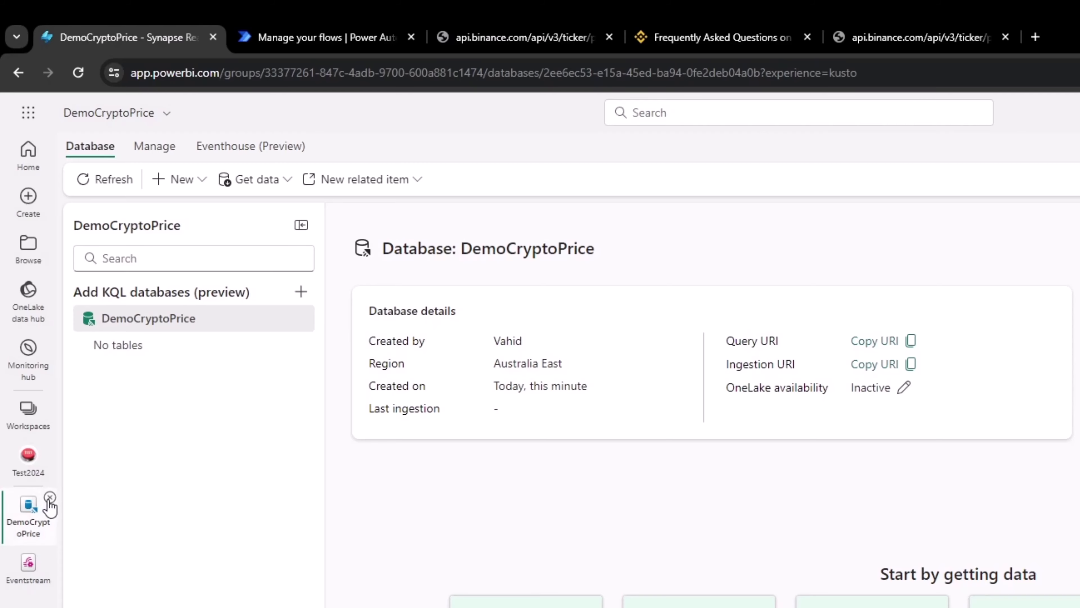
pyautogui.click(49, 498)
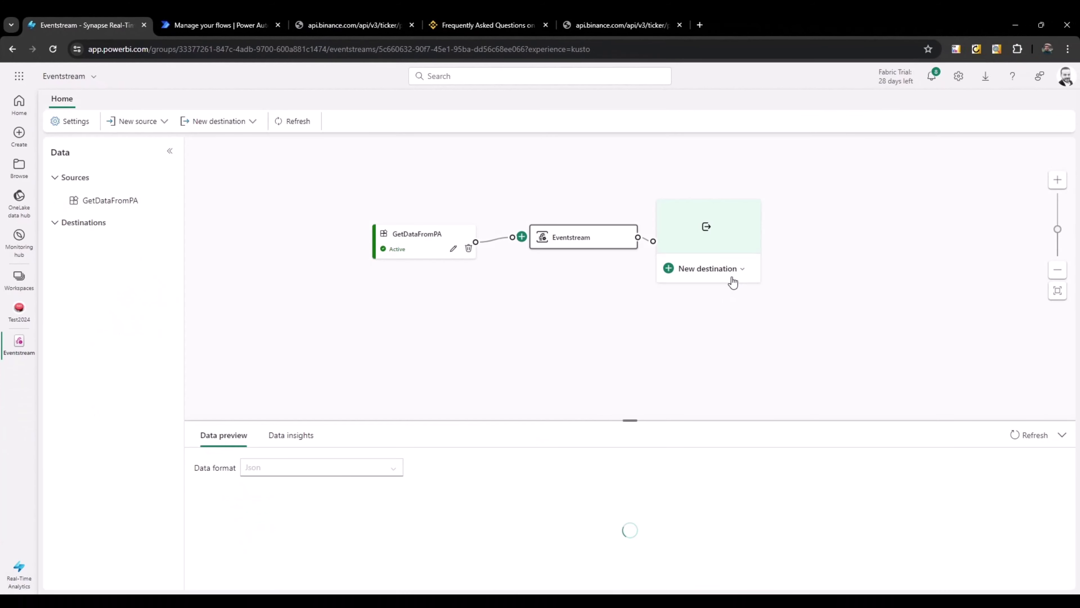
pyautogui.click(733, 280)
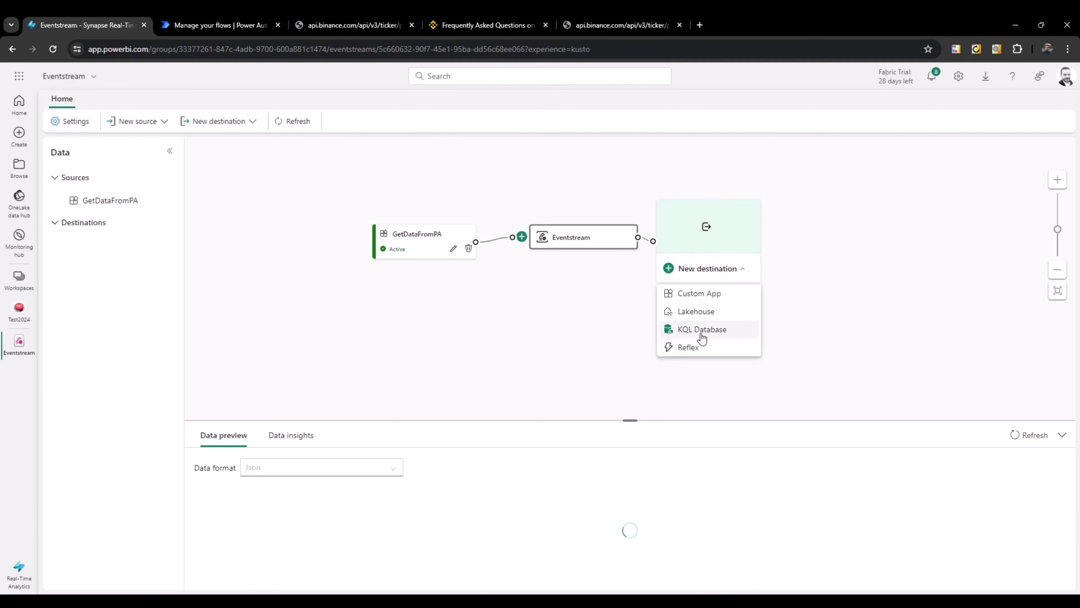
pyautogui.click(702, 330)
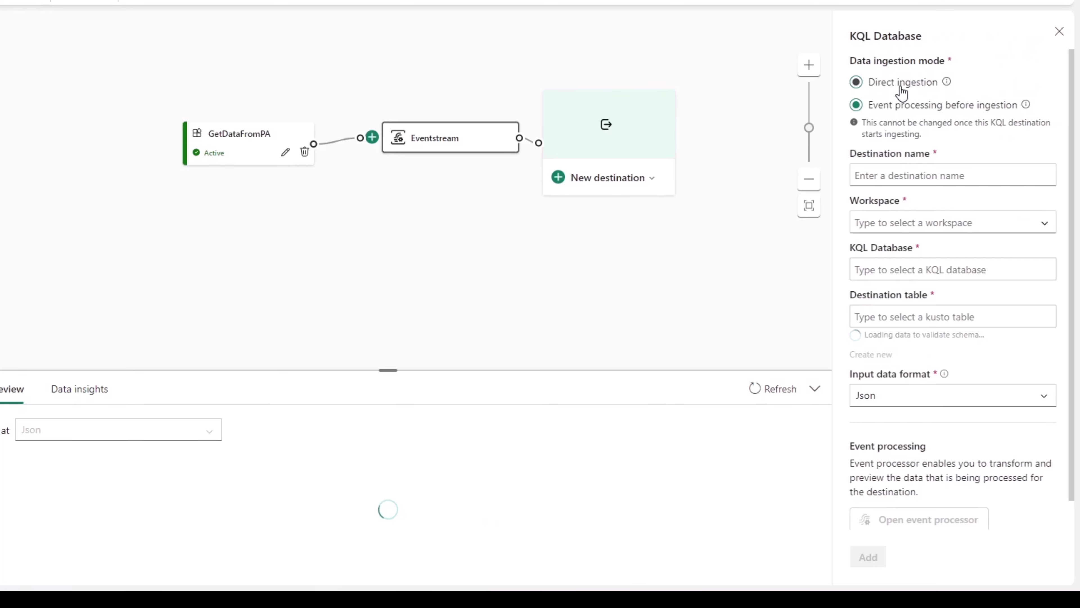
pyautogui.click(893, 84)
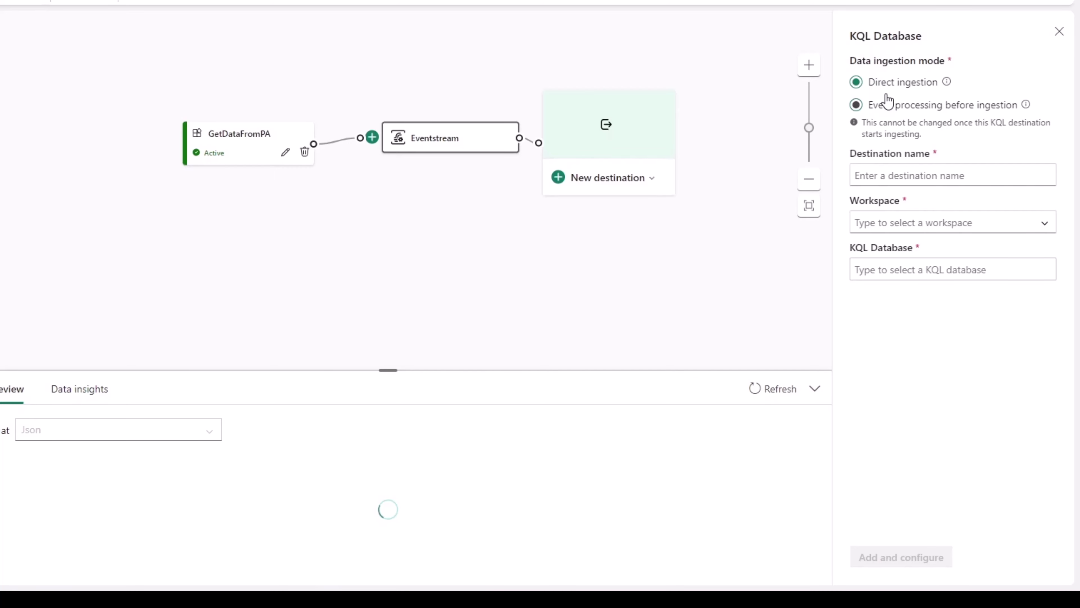
pyautogui.click(903, 110)
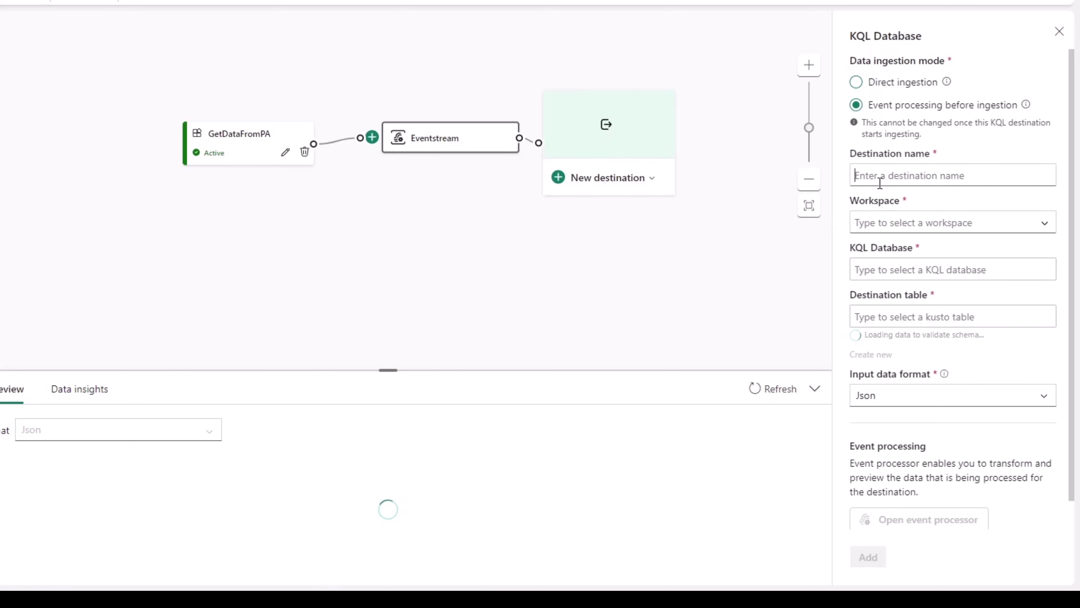
# - Name the destination KQLDB and point it to the DemoCryptoPrice KQL database in the Test2024 workspace
pyautogui.click(879, 183)
pyautogui.write('KQLDB')
pyautogui.click(893, 222)
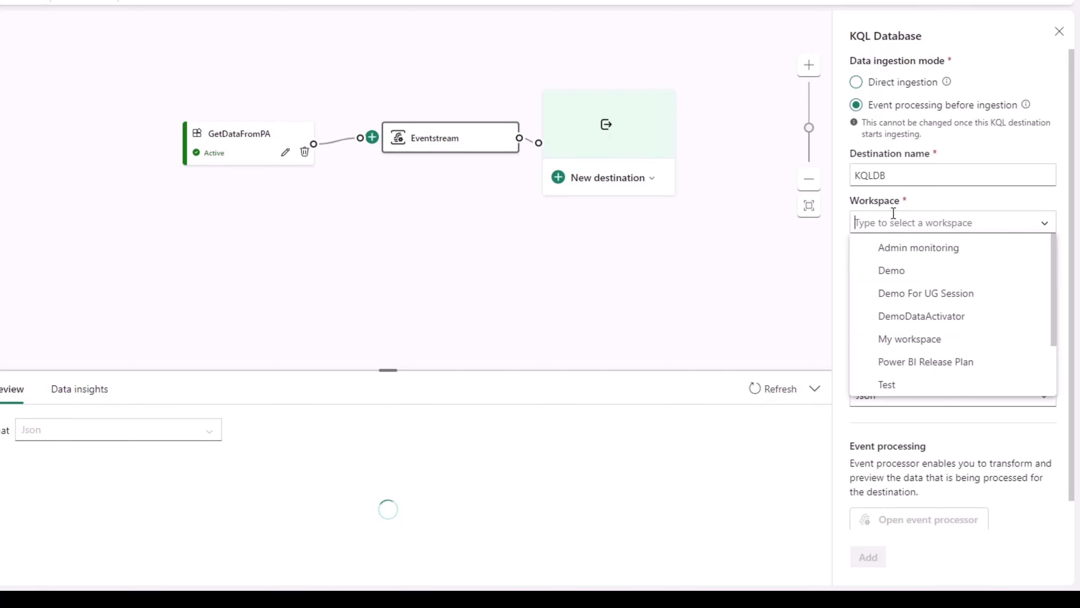
pyautogui.scroll(-3, 940, 345)
pyautogui.click(924, 381)
pyautogui.click(917, 274)
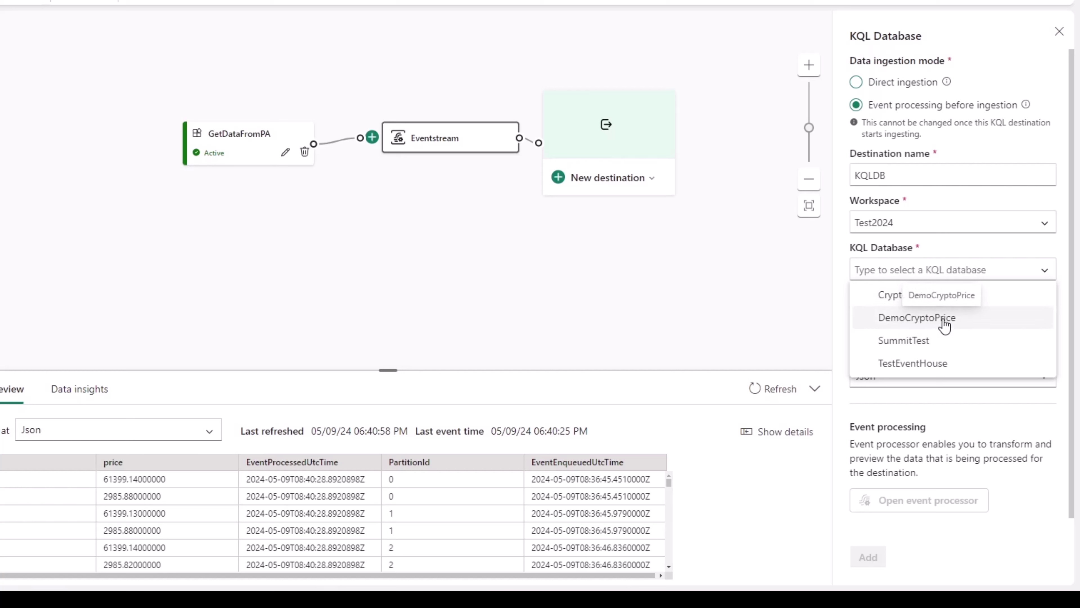
pyautogui.click(929, 318)
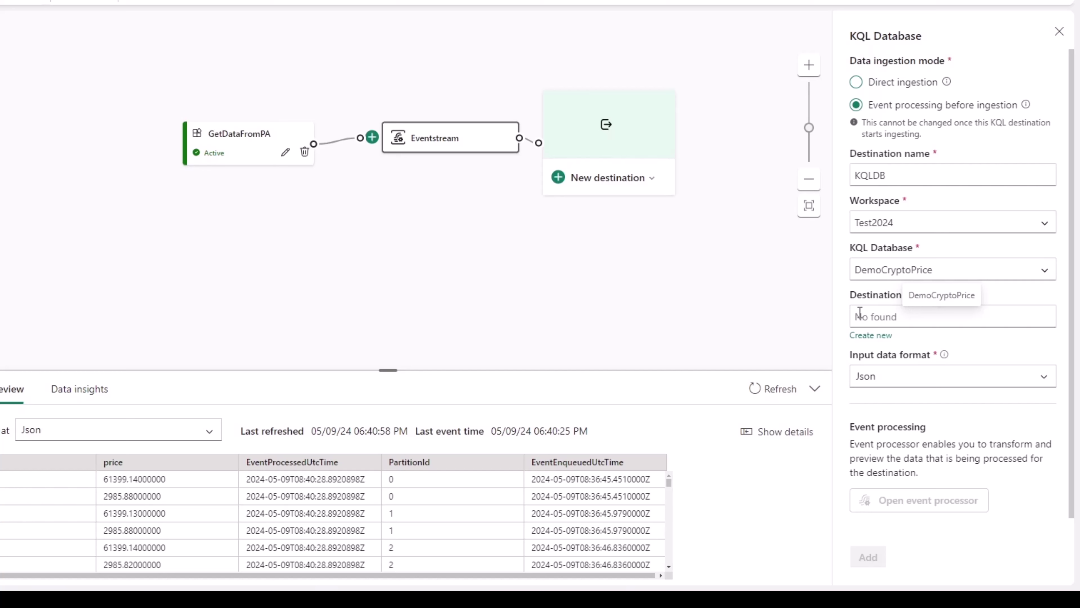
# - Create a new destination table named CryptoPrice for the KQL database destination
pyautogui.click(861, 336)
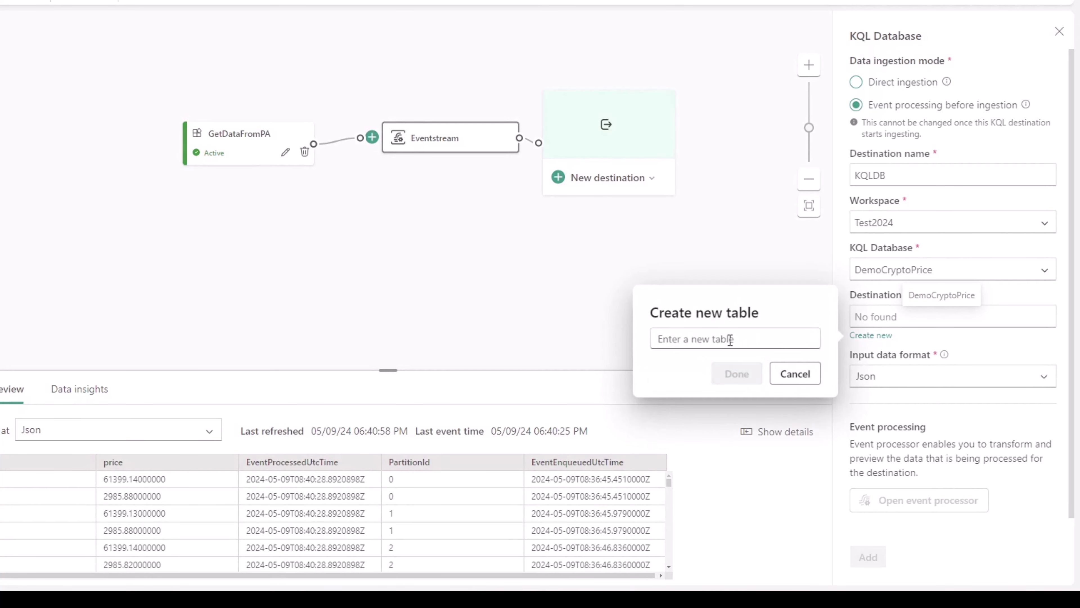
pyautogui.write('CryptoPrice')
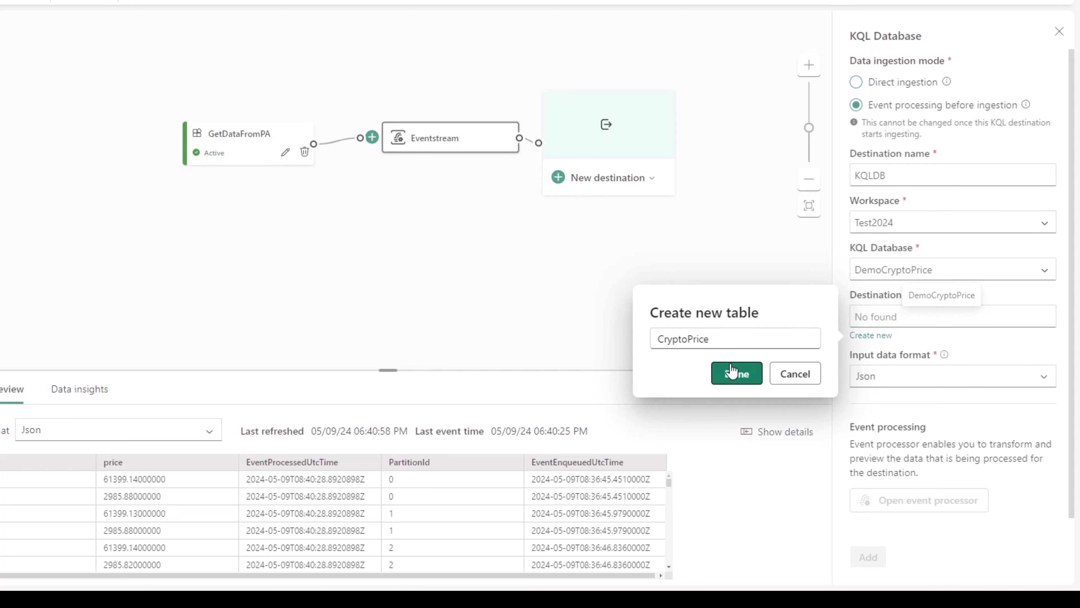
pyautogui.click(731, 371)
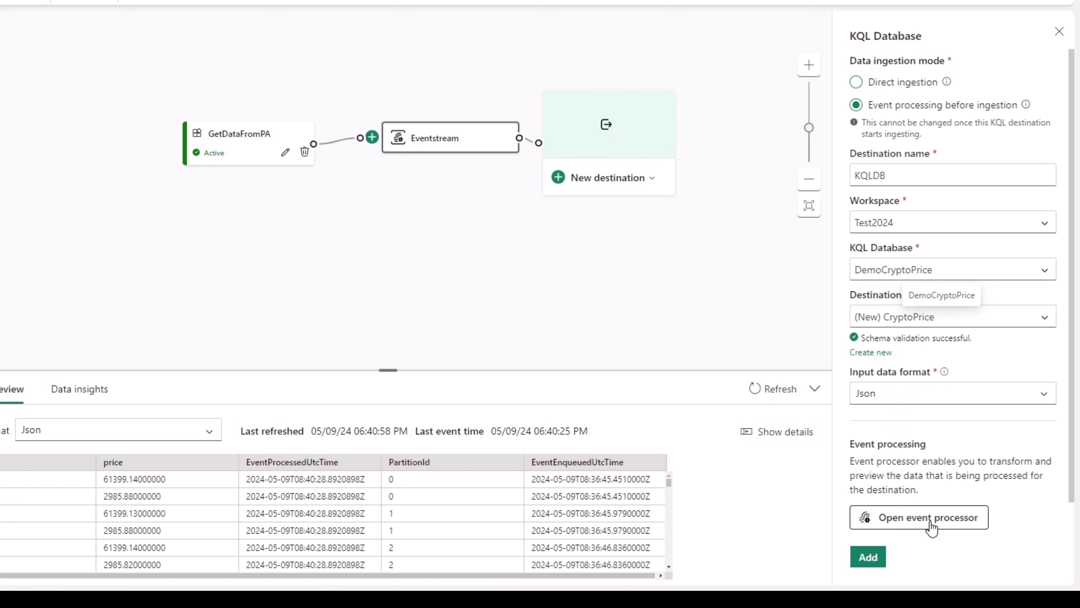
# - Open the event processor, set the Eventstream node's price field to data type Double, and check the KQL database node's table schema
pyautogui.click(955, 524)
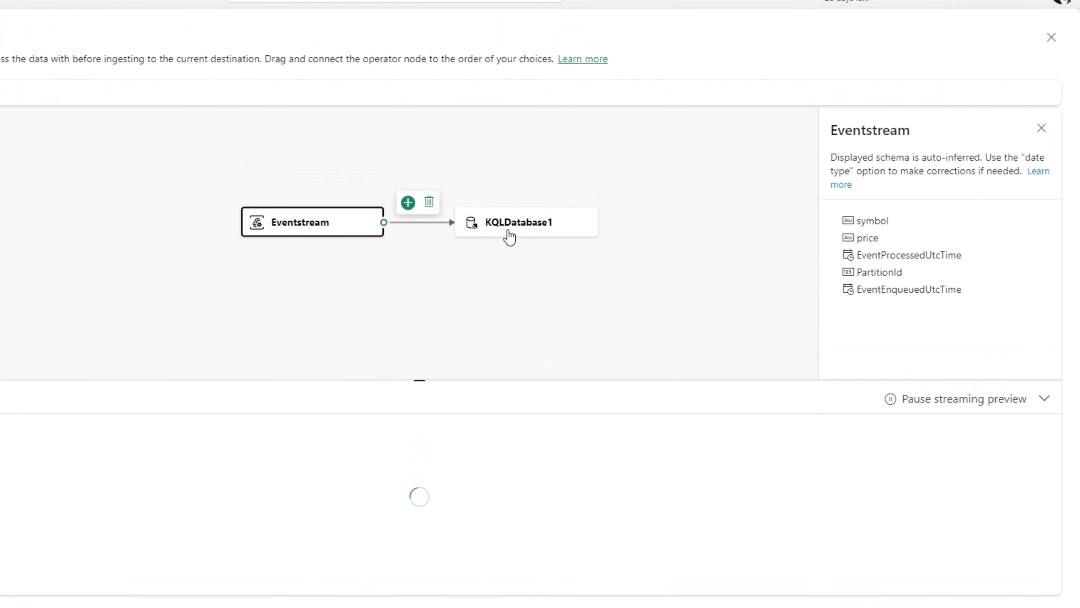
pyautogui.click(523, 236)
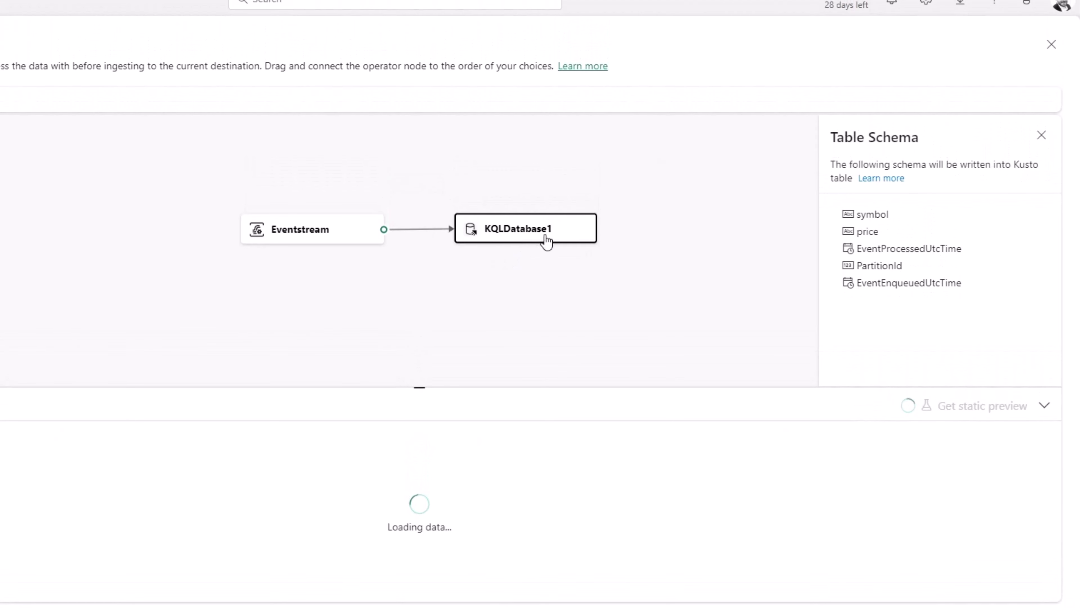
pyautogui.click(323, 231)
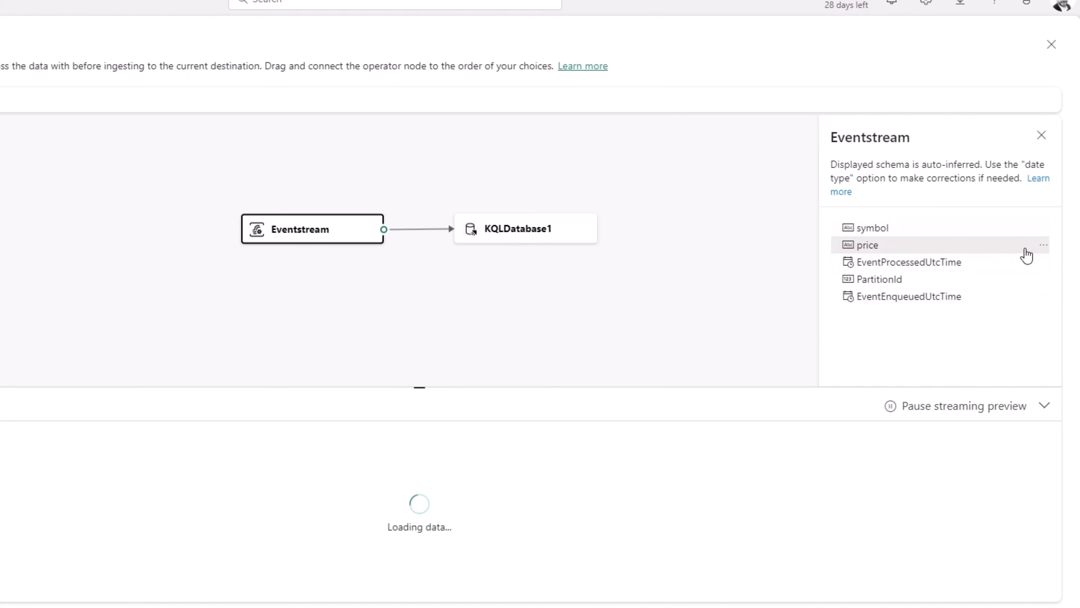
pyautogui.click(1043, 245)
pyautogui.moveTo(996, 255)
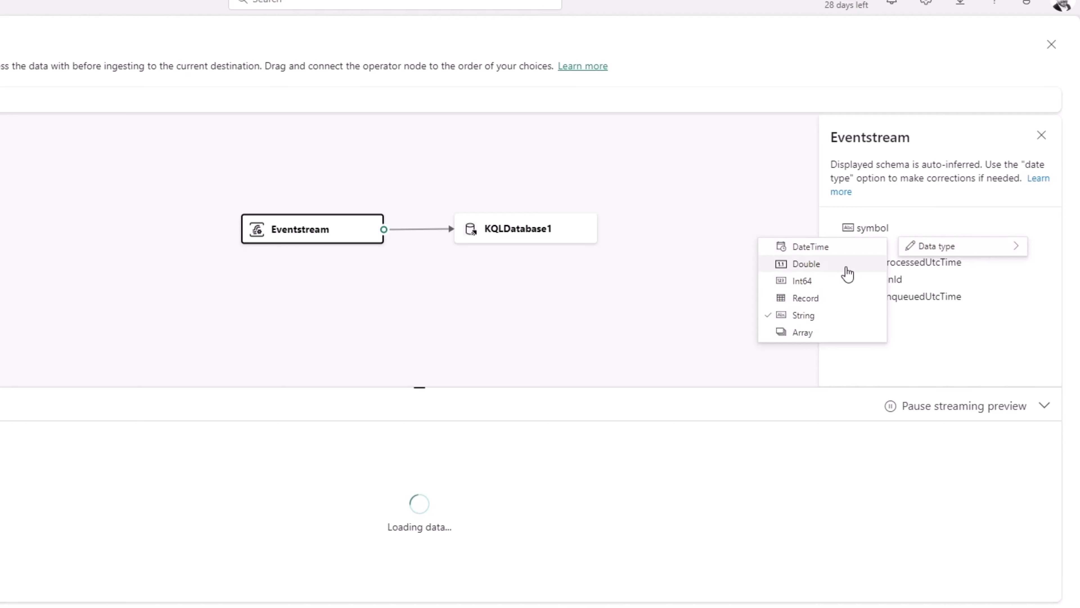
pyautogui.click(811, 264)
pyautogui.click(533, 242)
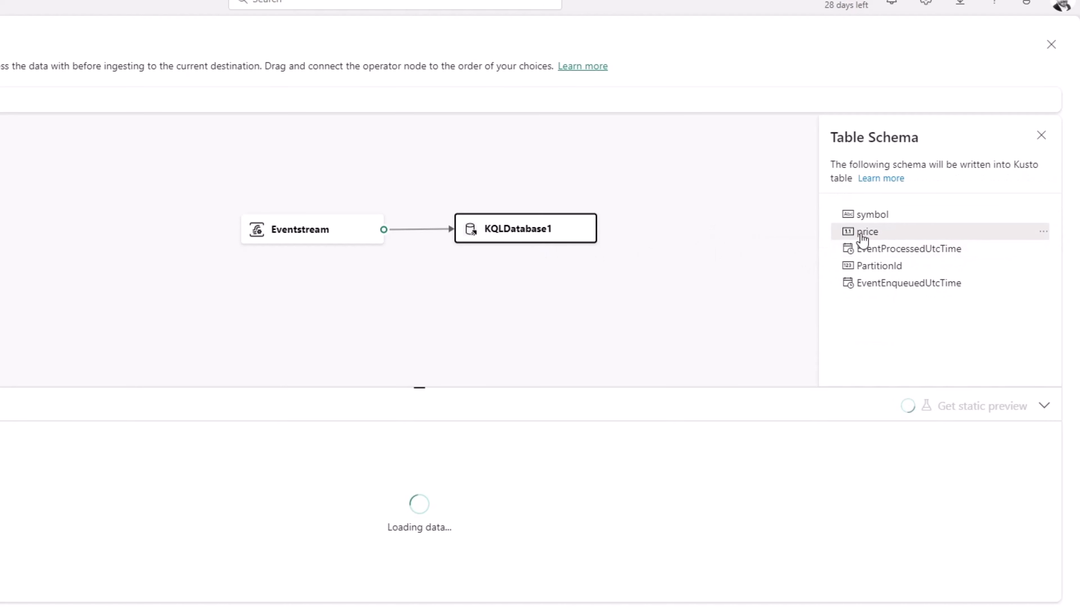
# - Insert a Manage fields operation between the Eventstream node and the KQL database node
pyautogui.click(303, 236)
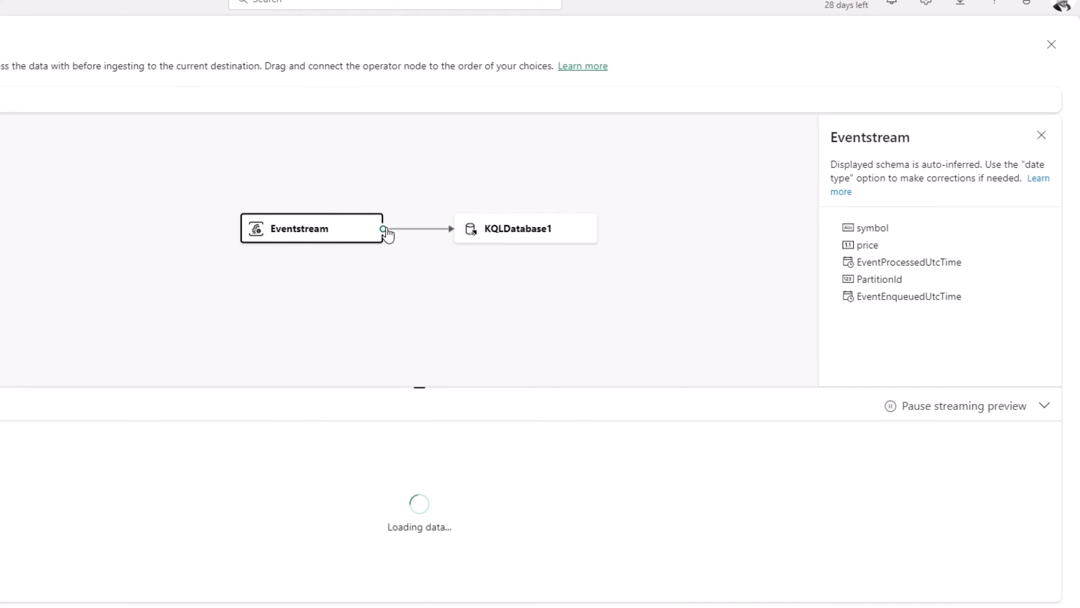
pyautogui.moveTo(335, 231); pyautogui.dragTo(331, 231)
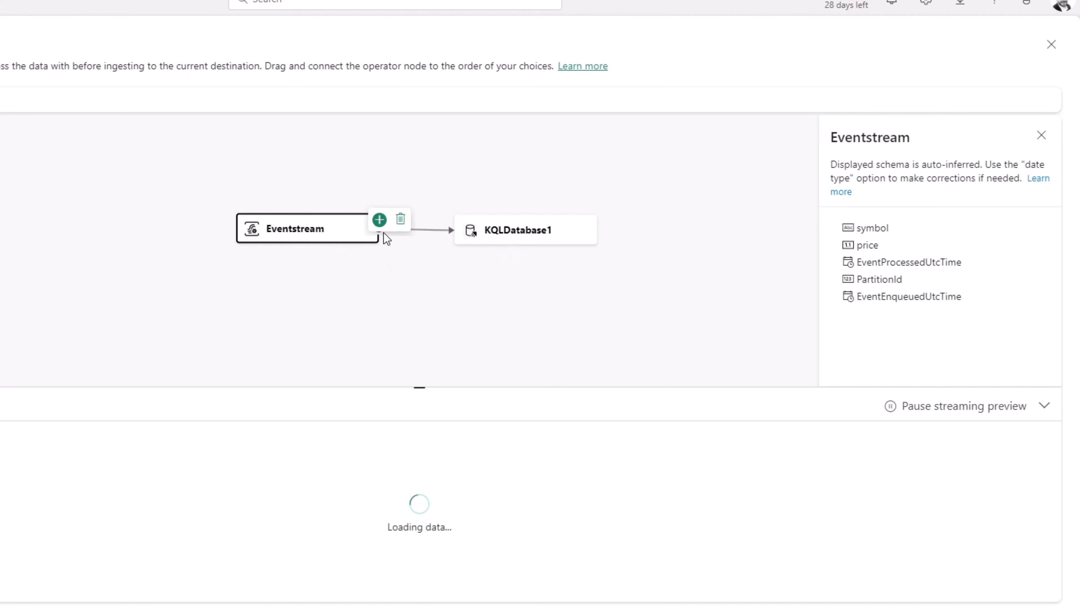
pyautogui.click(380, 219)
pyautogui.click(399, 362)
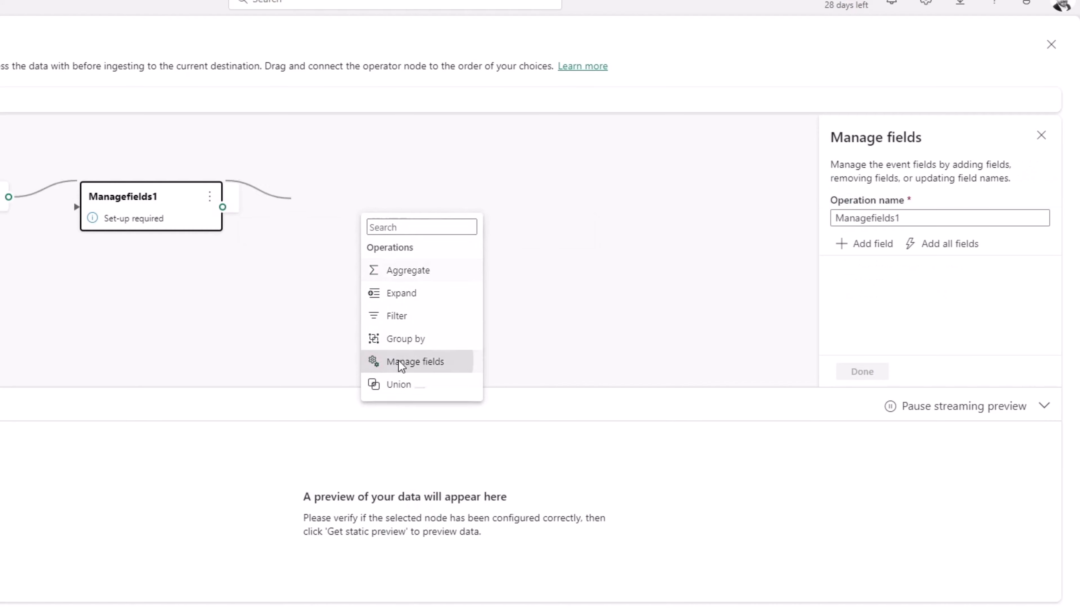
# - Add the imported fields symbol, price and EventProcessedUtcTime to the Manage fields operation
pyautogui.click(850, 247)
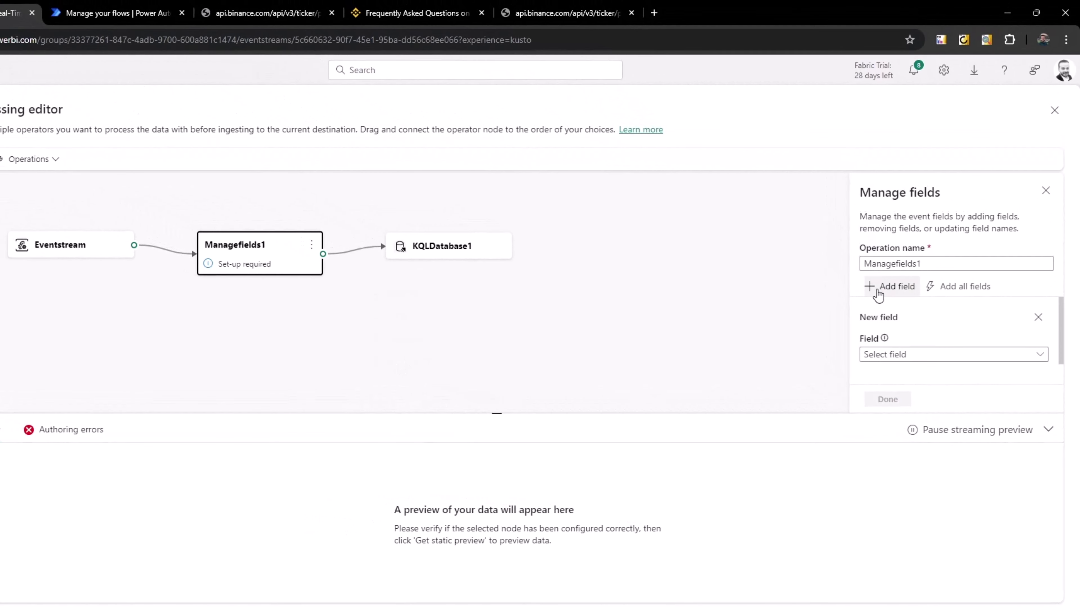
pyautogui.click(889, 330)
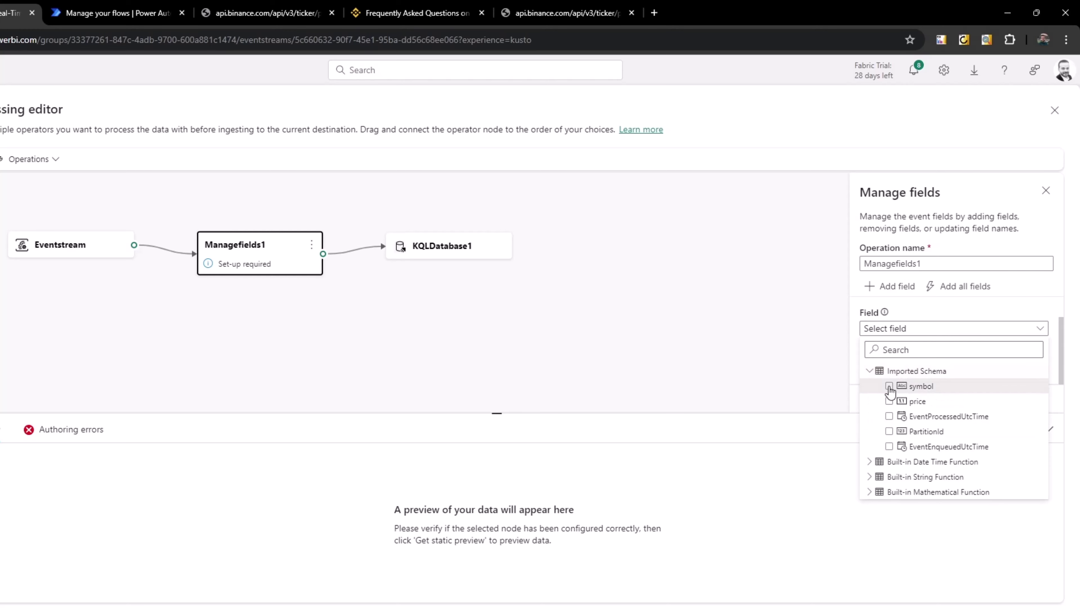
pyautogui.click(889, 386)
pyautogui.click(889, 400)
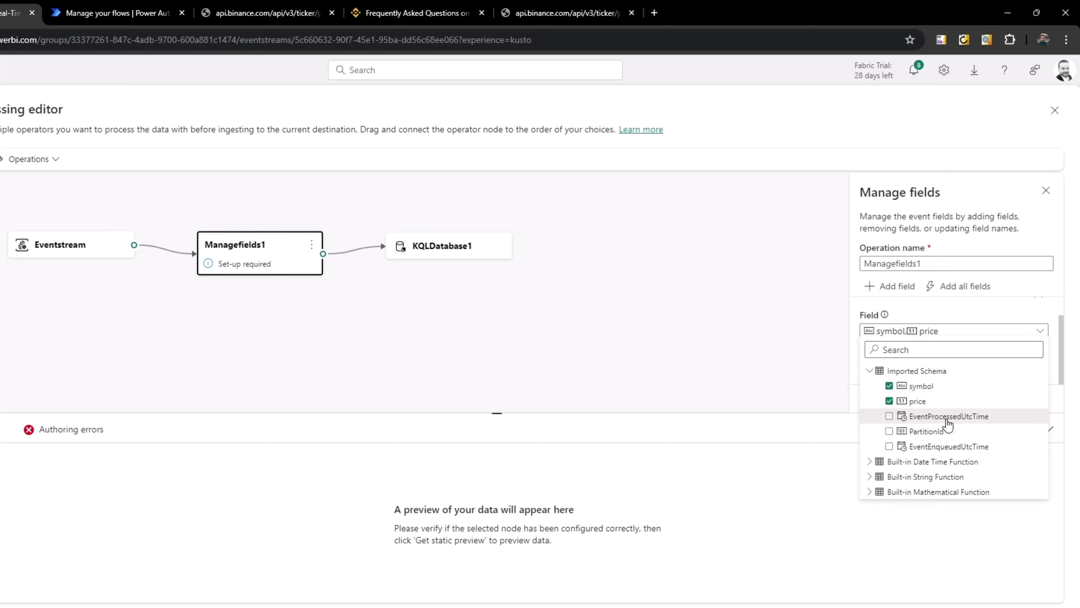
pyautogui.click(890, 416)
pyautogui.click(849, 365)
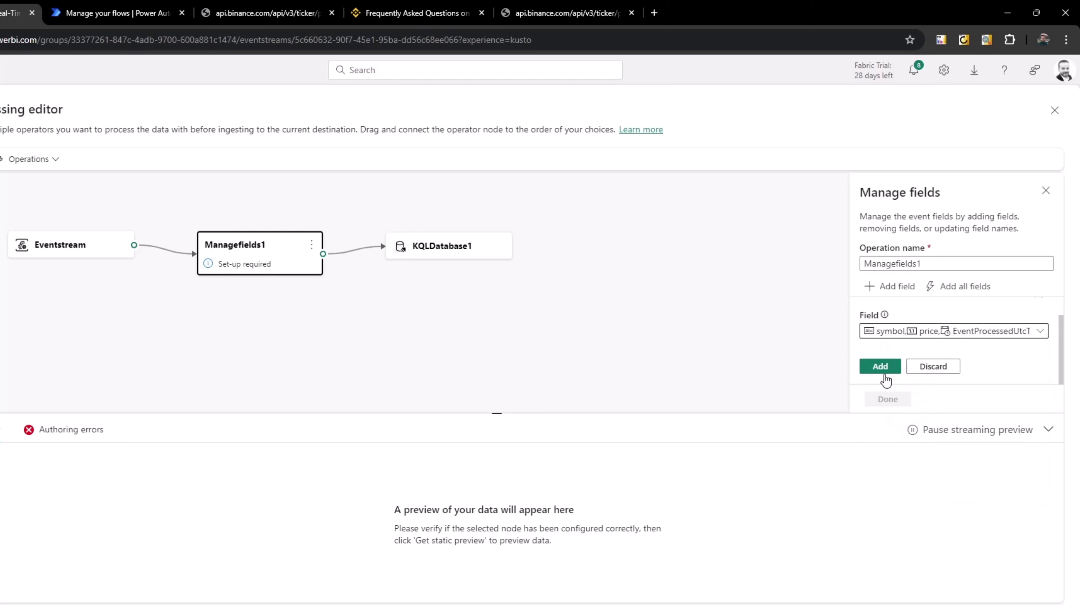
pyautogui.click(879, 368)
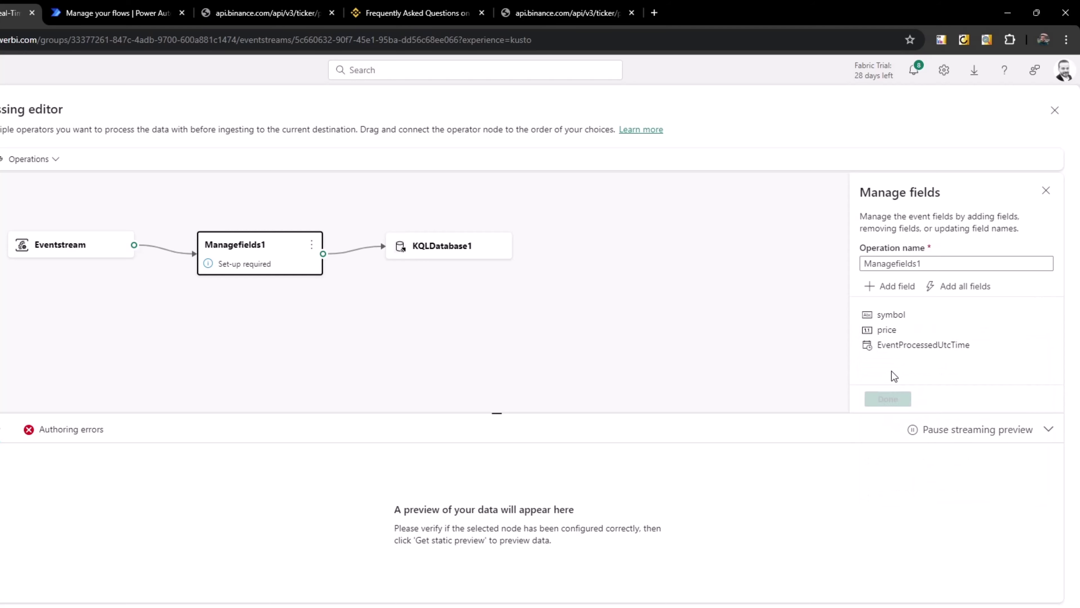
# - Rename the symbol field to Symbol in the Manage fields operation and compare the Eventstream schema with the destination table schema
pyautogui.click(892, 330)
pyautogui.click(894, 315)
pyautogui.scroll(-1, 902, 351)
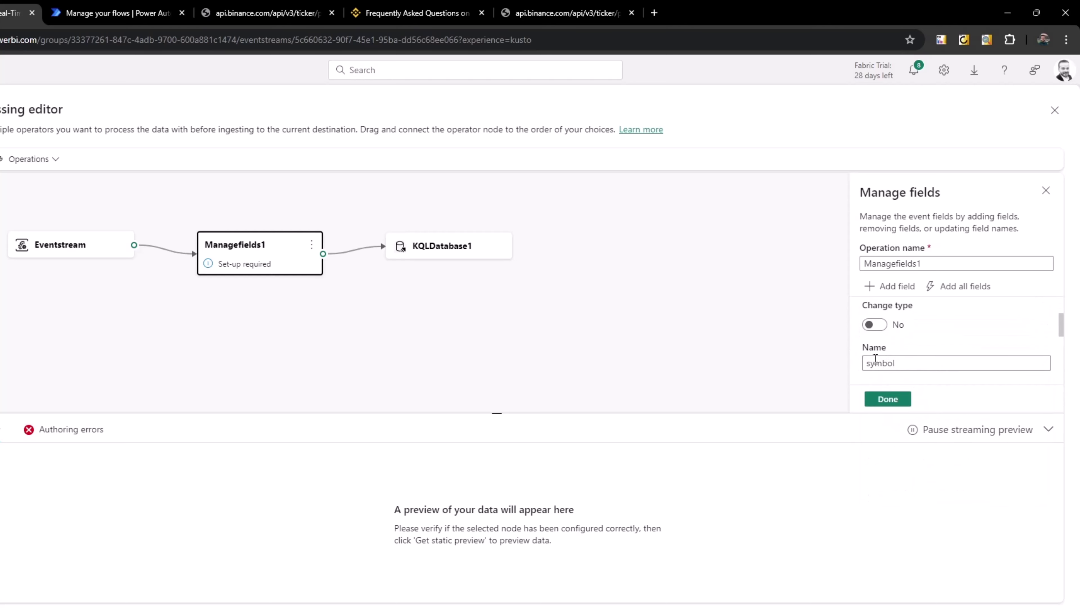
pyautogui.write('S')
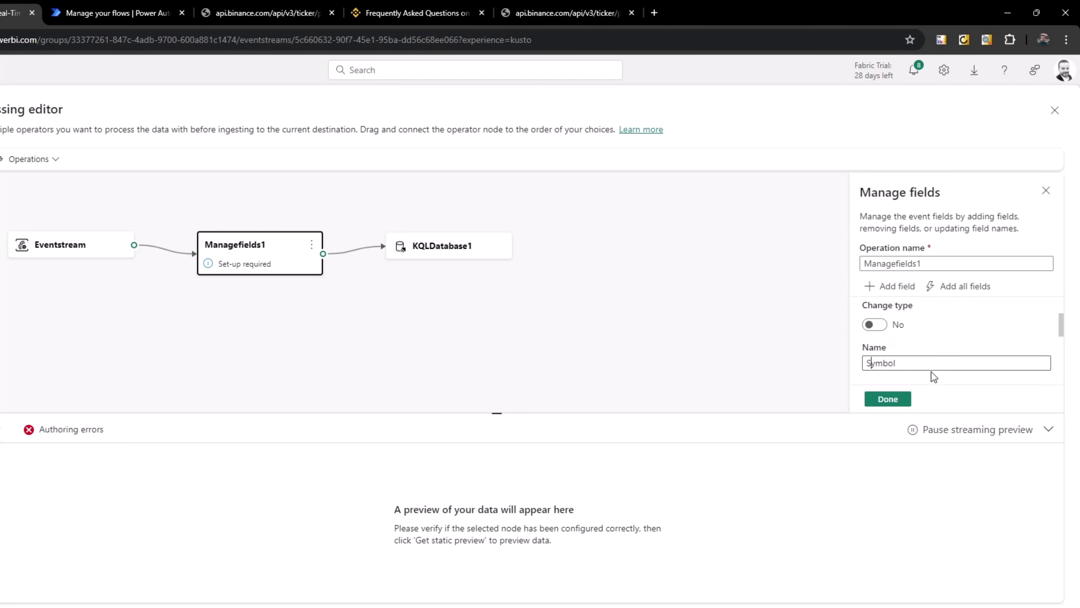
pyautogui.click(882, 400)
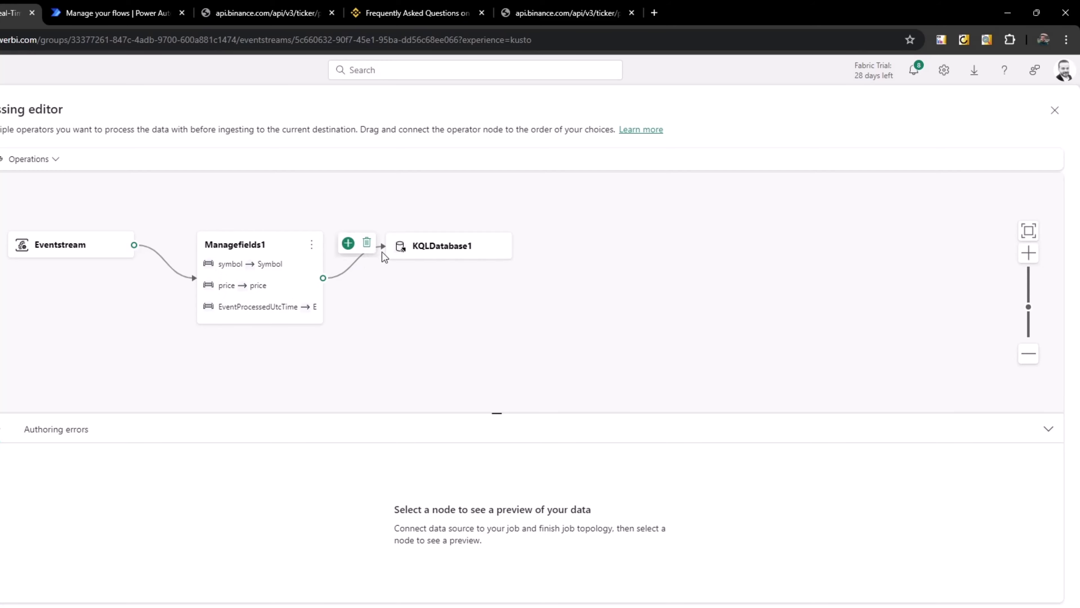
pyautogui.click(393, 248)
pyautogui.click(83, 249)
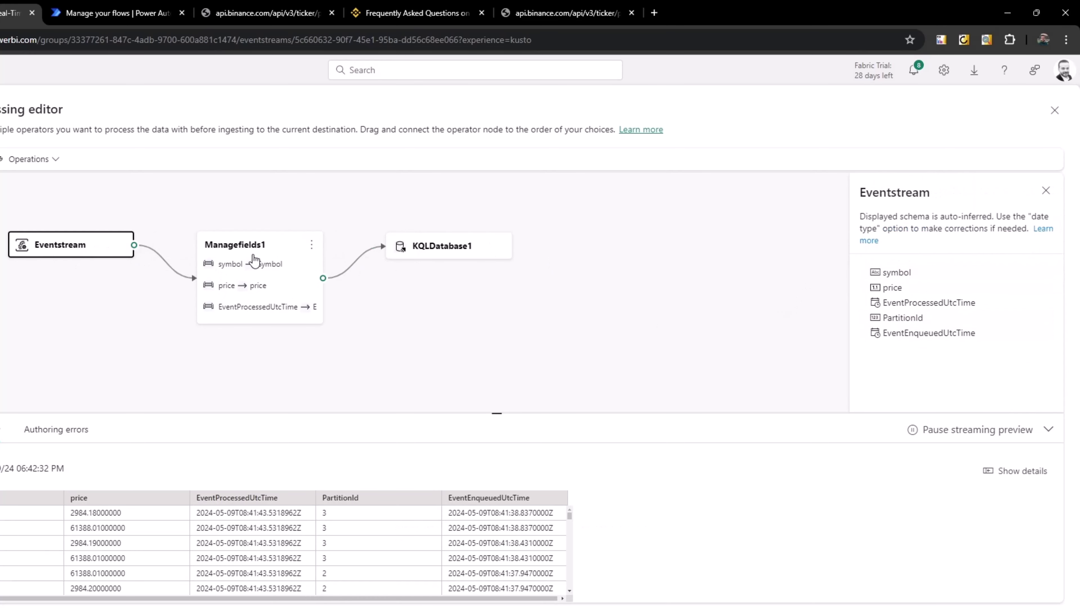
pyautogui.click(409, 261)
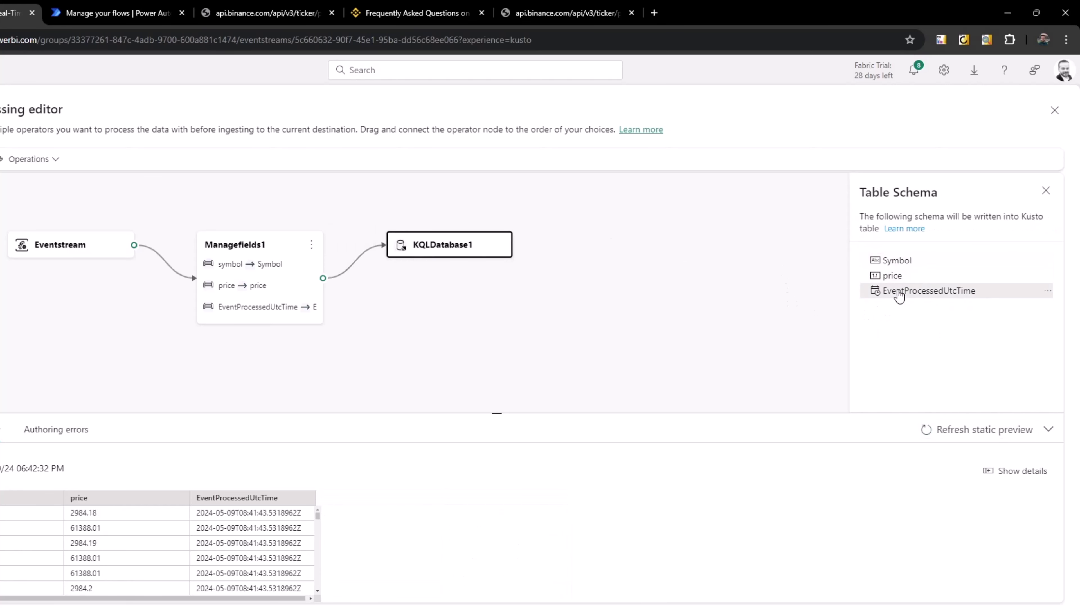
# - Rename the EventProcessedUtcTime field to DateTime in the Manage fields operation, then save the event processing setup
pyautogui.click(263, 270)
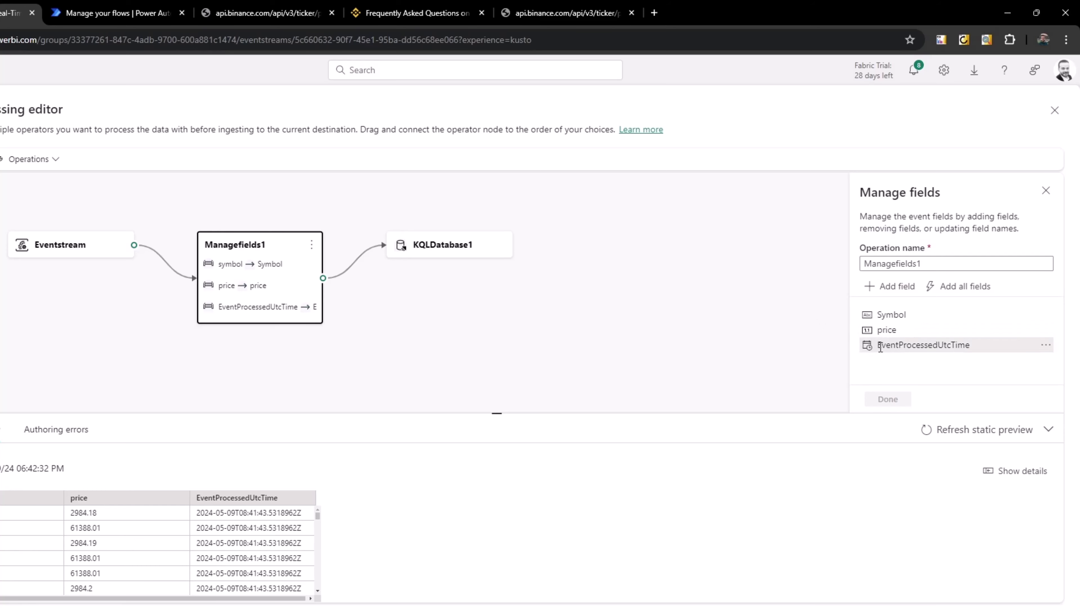
pyautogui.click(893, 344)
pyautogui.scroll(-3, 910, 363)
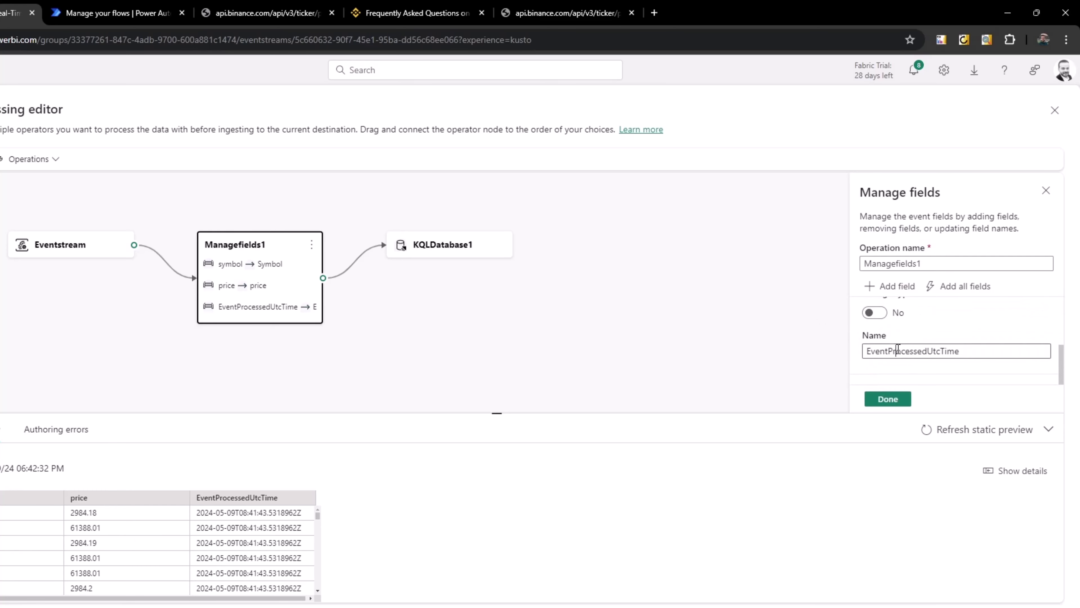
pyautogui.doubleClick(898, 350)
pyautogui.write('DateTime')
pyautogui.click(876, 399)
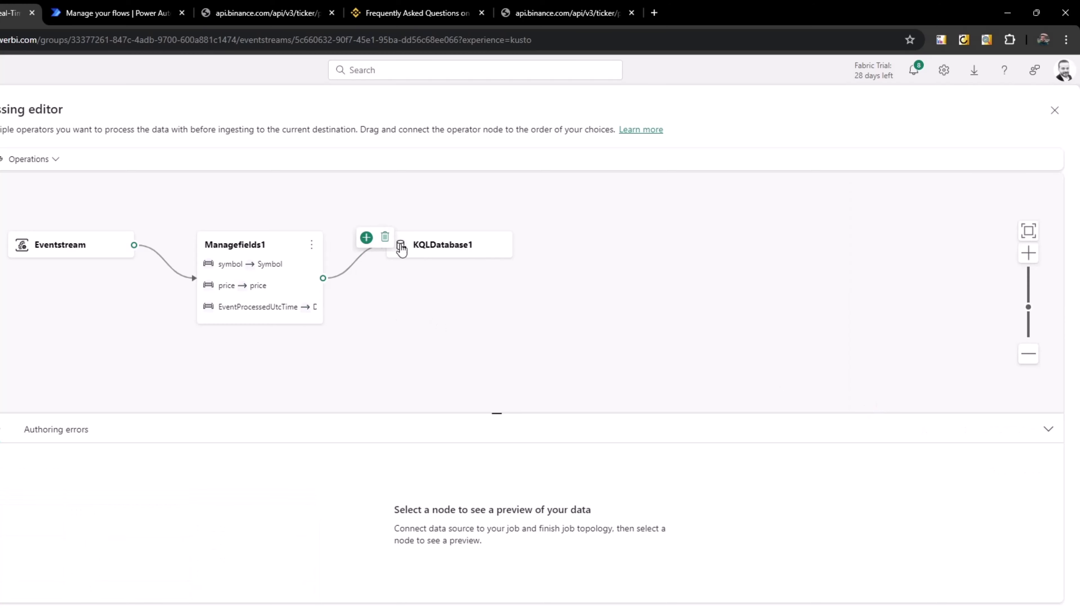
pyautogui.click(425, 250)
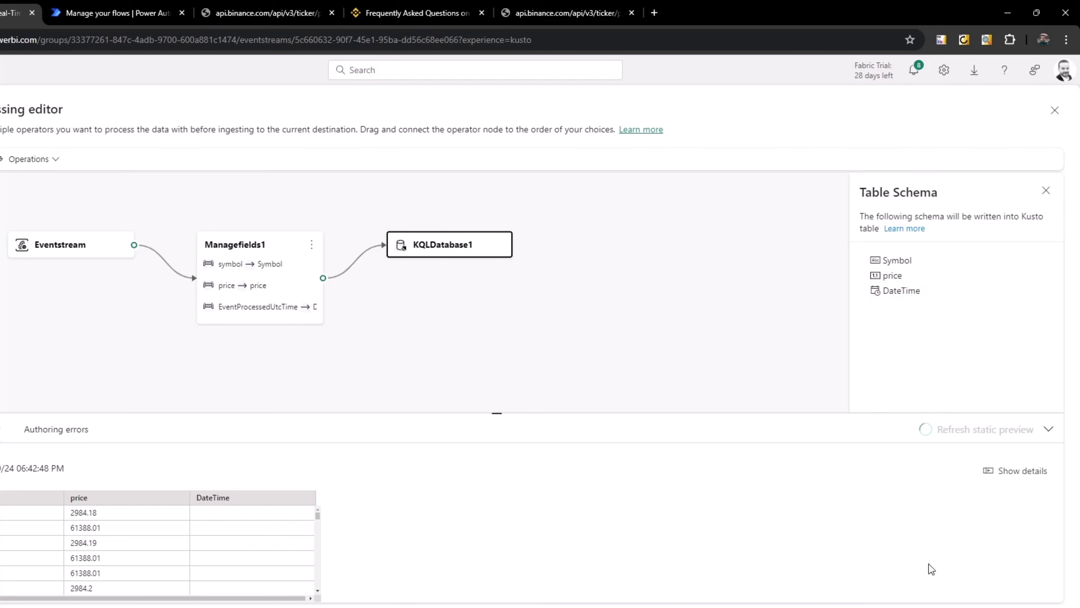
pyautogui.click(1020, 604)
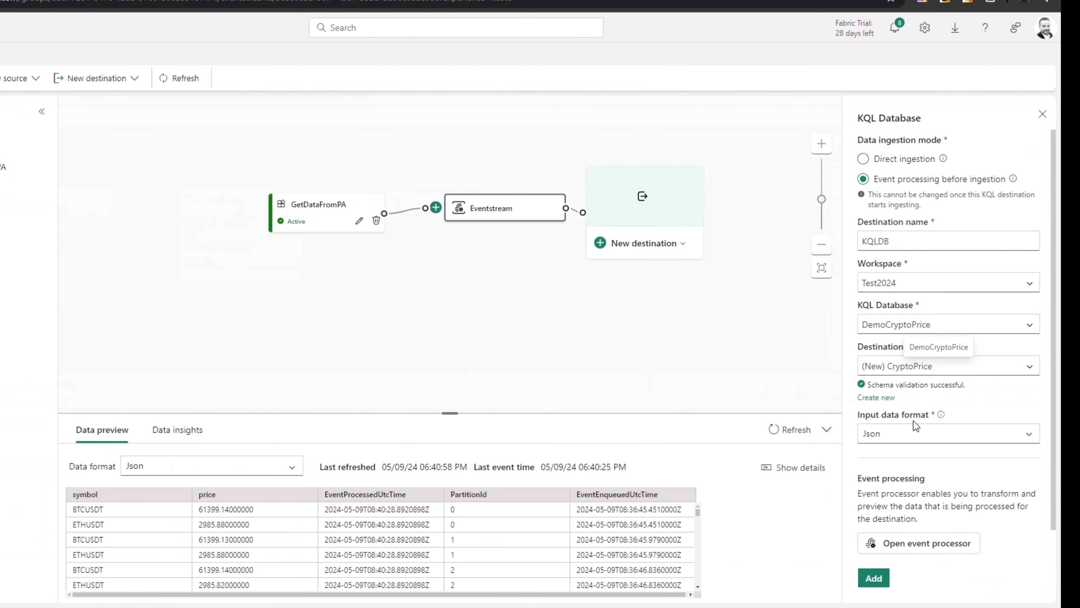
# - Add the configured KQL database destination to the eventstream and check the KQLDB node's details and data preview
pyautogui.click(874, 579)
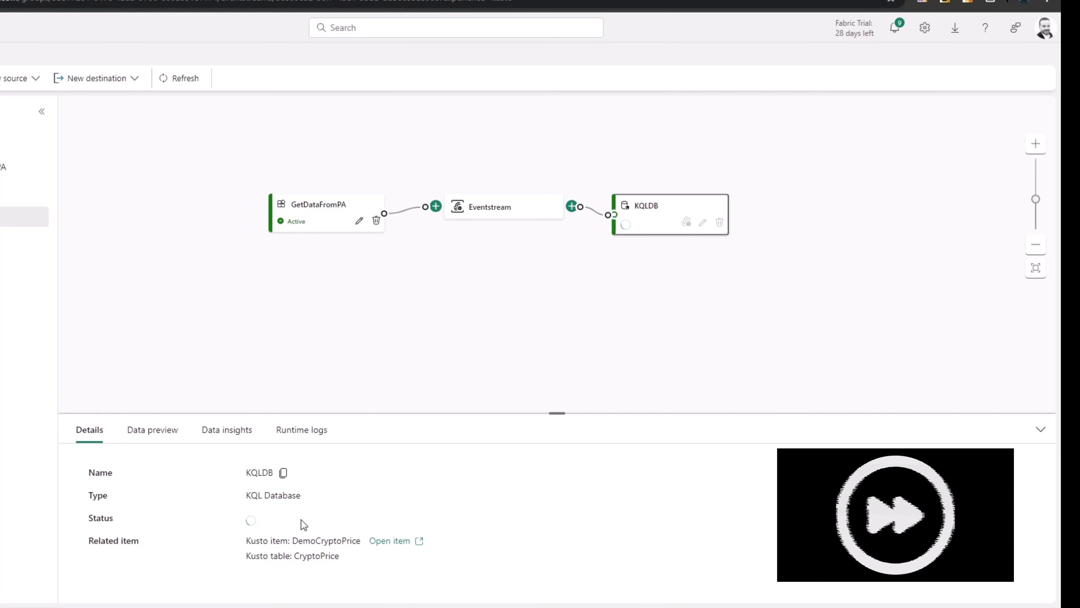
pyautogui.click(503, 206)
pyautogui.click(669, 206)
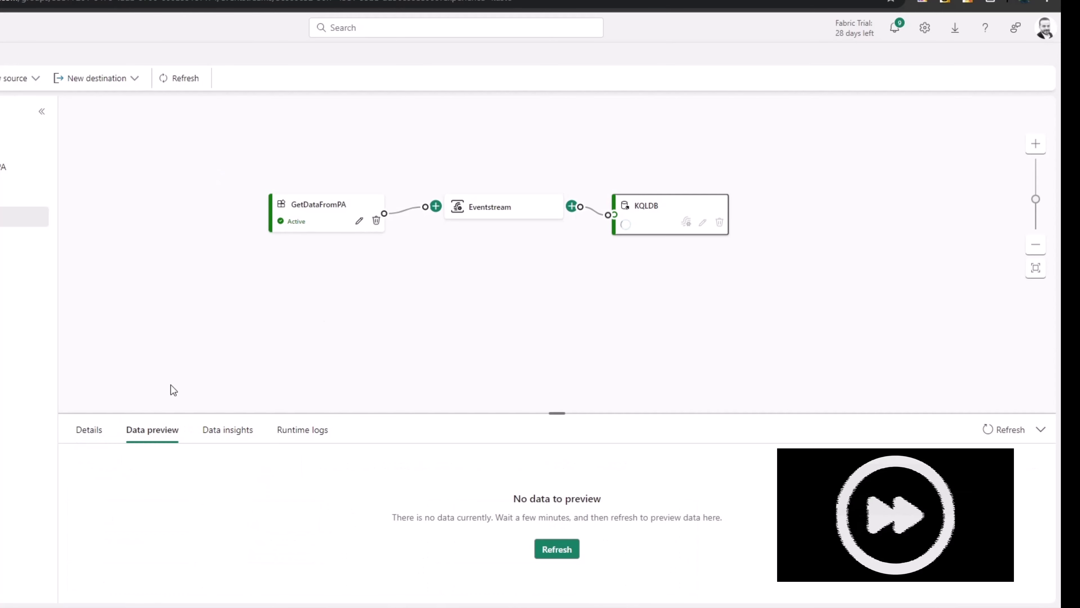
pyautogui.click(89, 430)
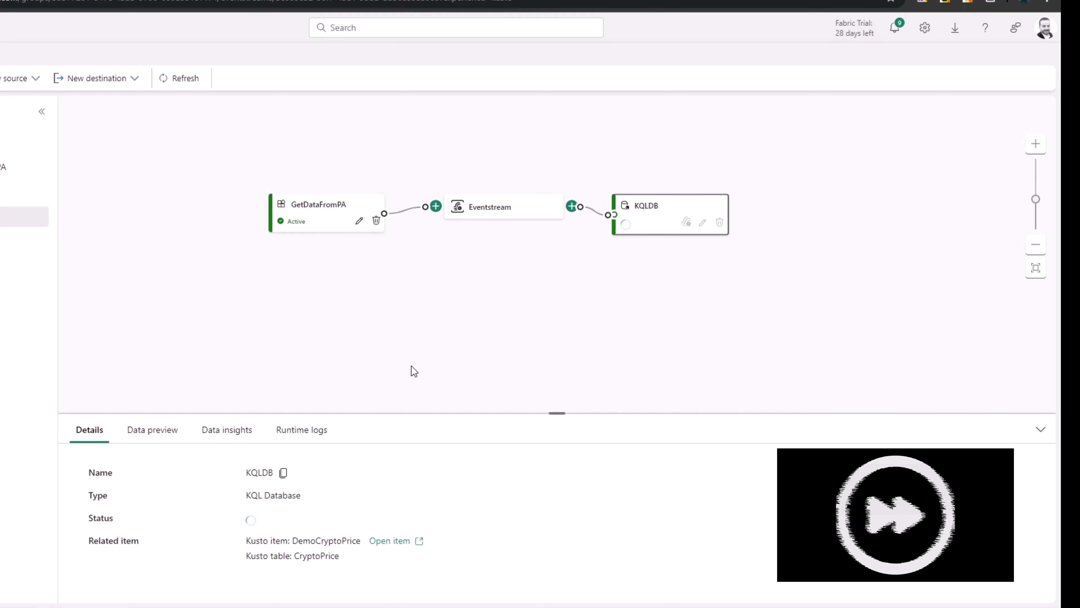
pyautogui.click(152, 429)
pyautogui.click(89, 430)
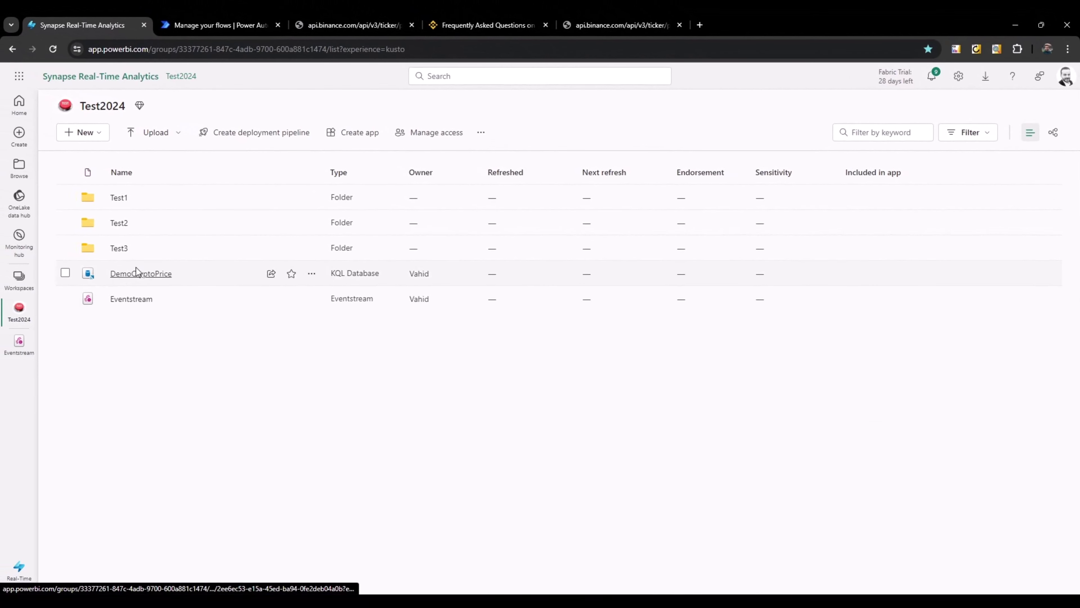
# - Open the DemoCryptoPrice database from the workspace and examine the column names and data types of its CryptoPrice table
pyautogui.click(136, 272)
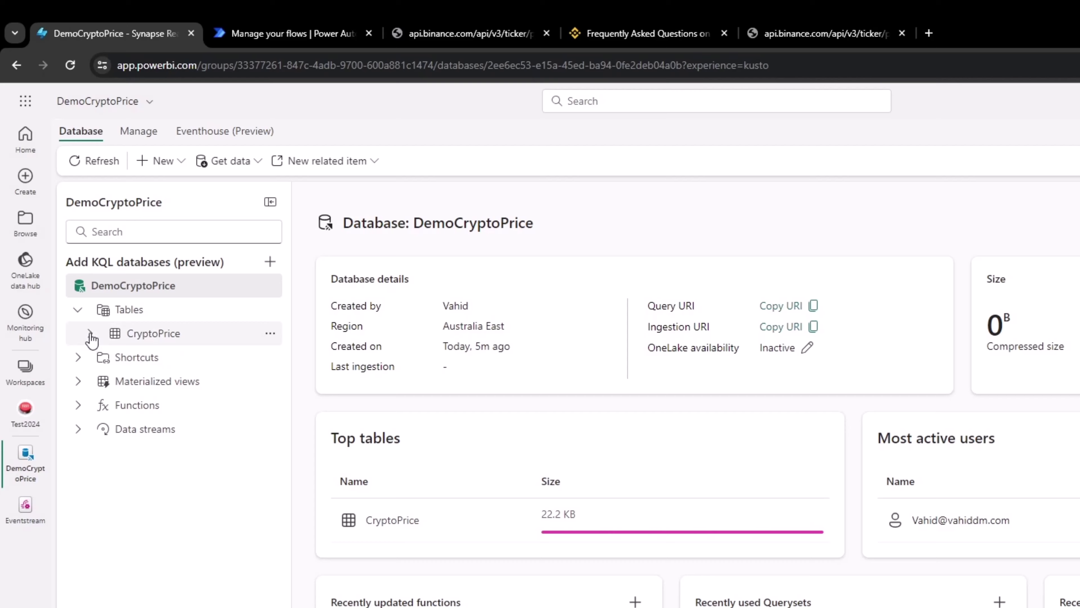
pyautogui.click(91, 334)
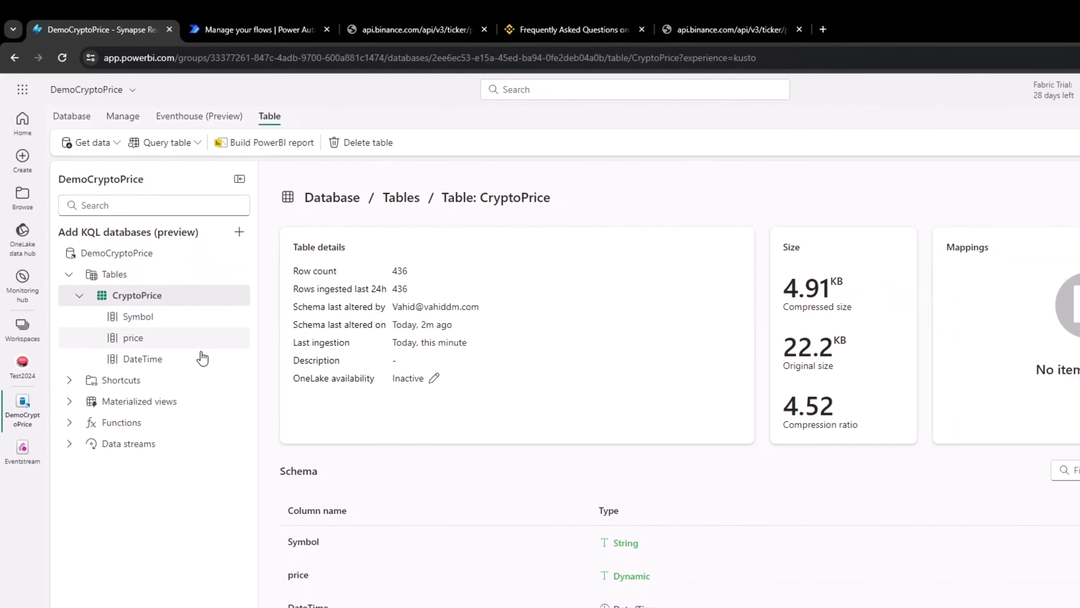
pyautogui.moveTo(572, 524); pyautogui.dragTo(641, 558)
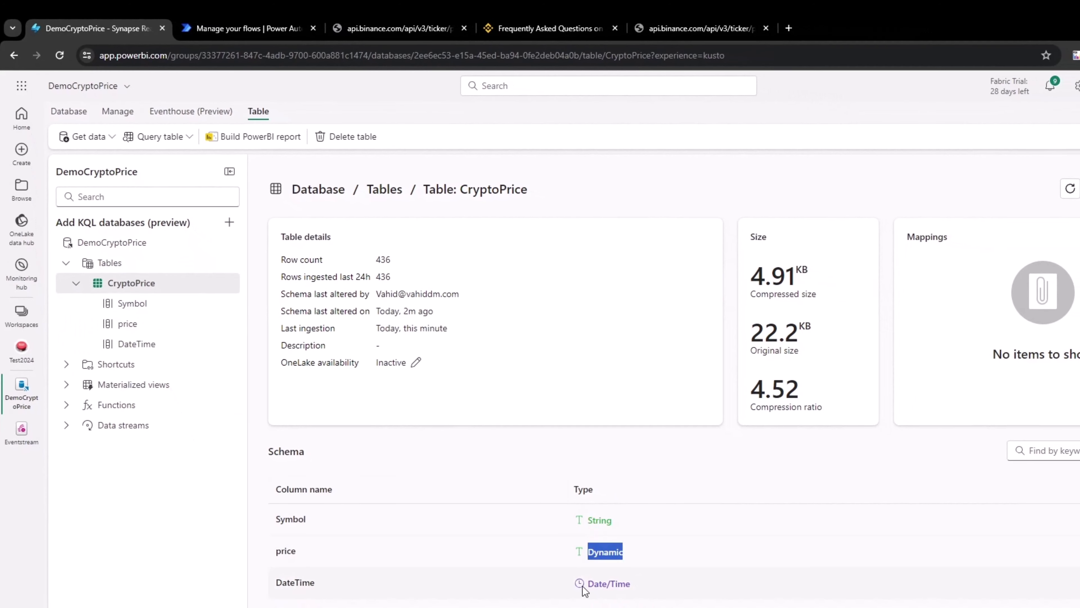
pyautogui.moveTo(567, 588); pyautogui.dragTo(656, 591)
pyautogui.moveTo(589, 528); pyautogui.dragTo(559, 555)
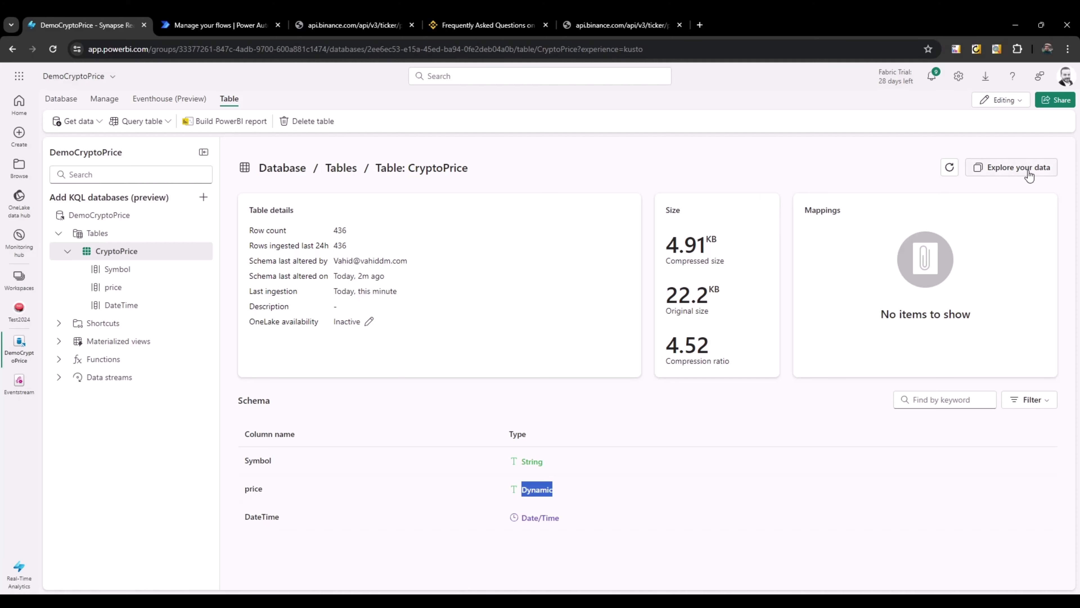
# - Explore the CryptoPrice table's data, replacing the sample queries with SELECT * FROM CryptoPrice and running it
pyautogui.click(1020, 170)
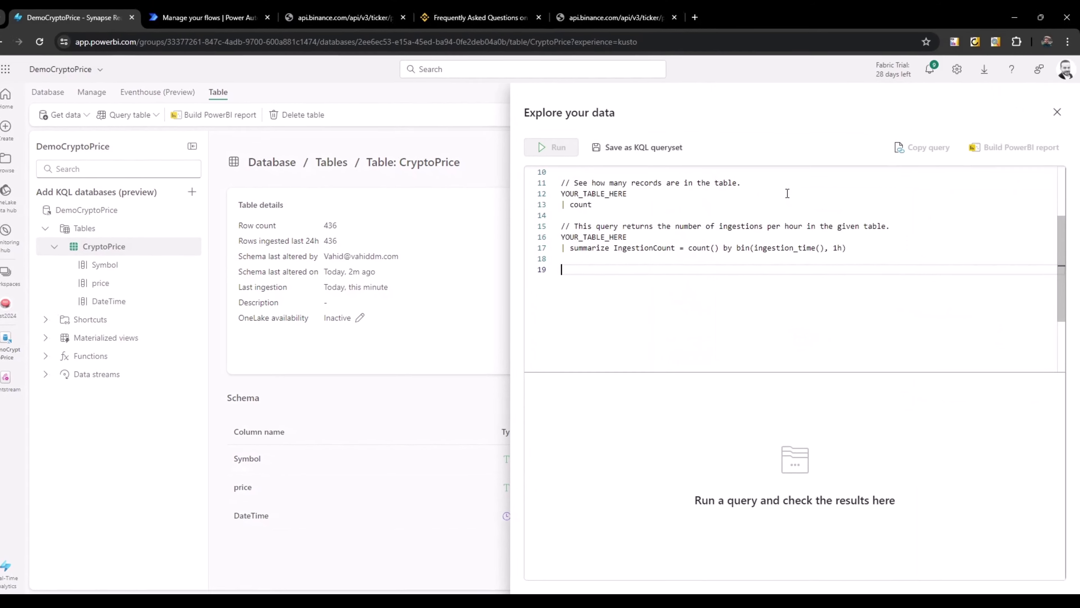
pyautogui.hotkey('ctrl', 'a')
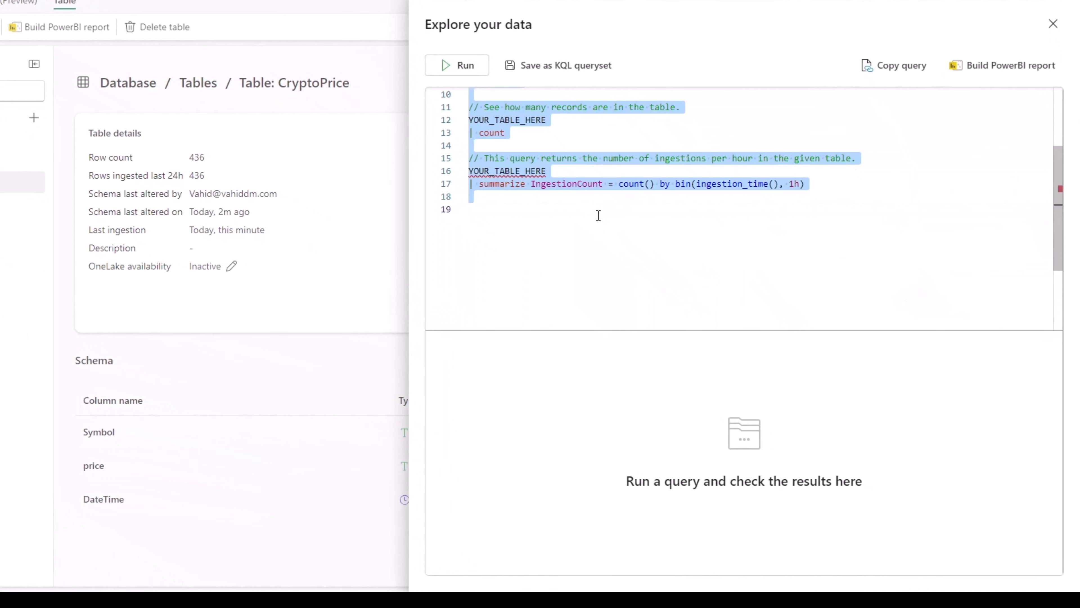
pyautogui.write('S')
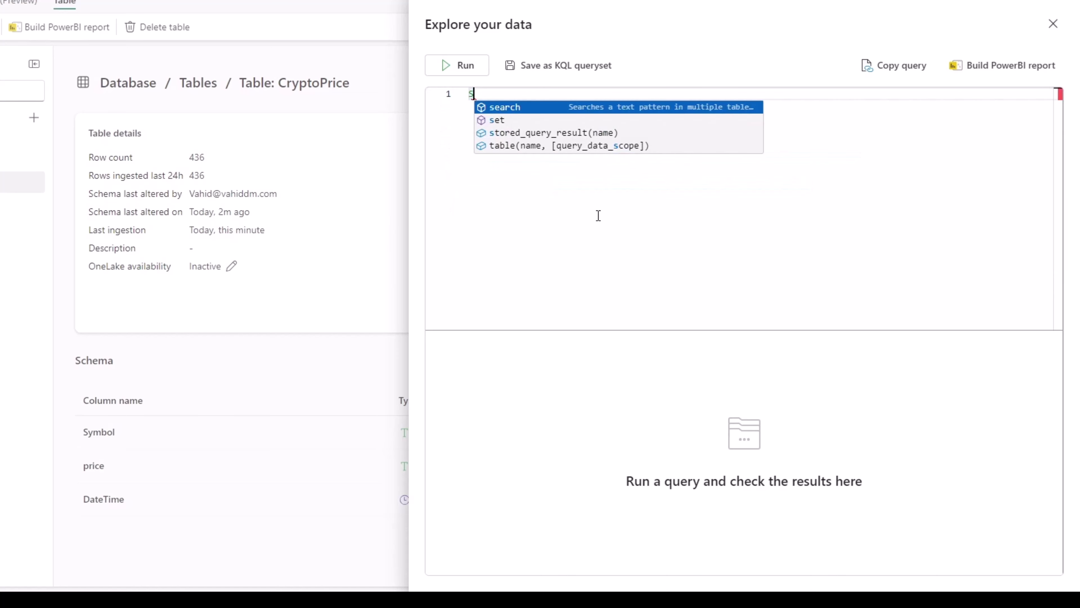
pyautogui.write('ELECT *')
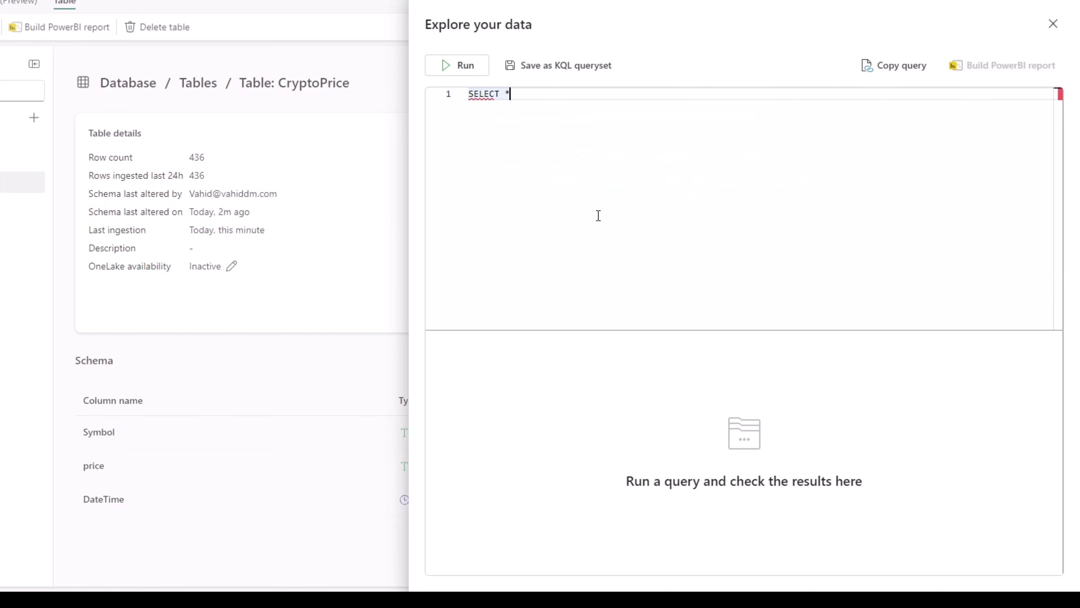
pyautogui.press('Return')
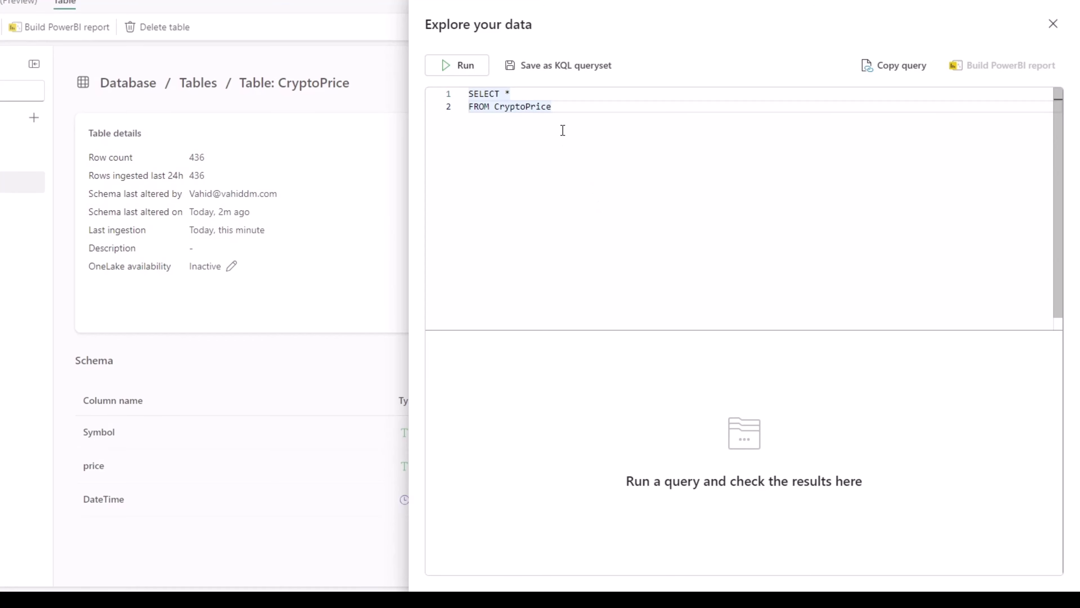
pyautogui.click(467, 67)
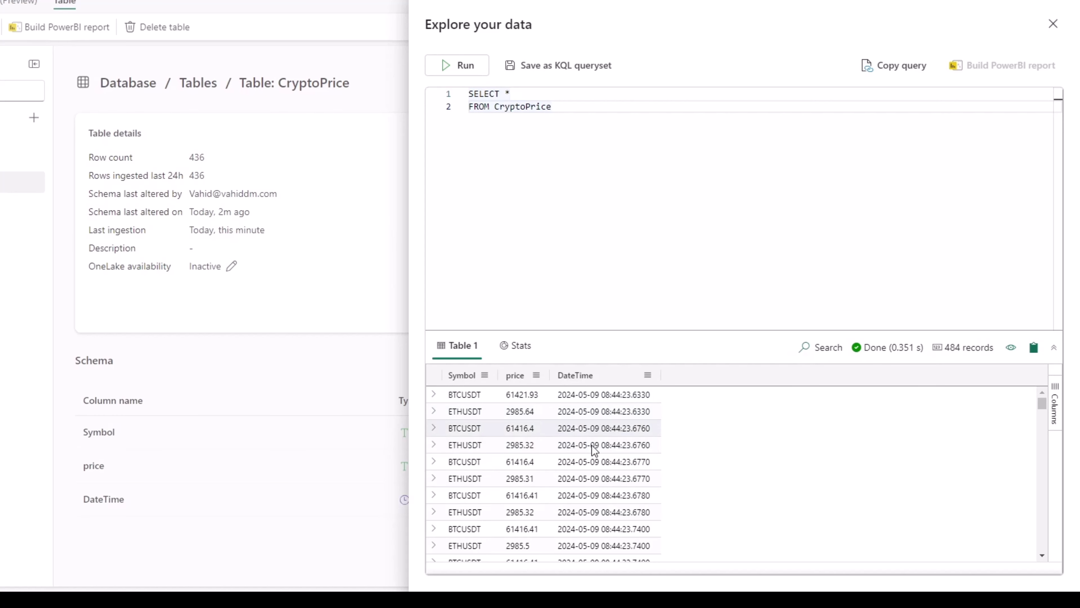
# - Insert an EXPLAIN line above the SELECT * query and run it to translate the SQL into KQL
pyautogui.doubleClick(472, 95)
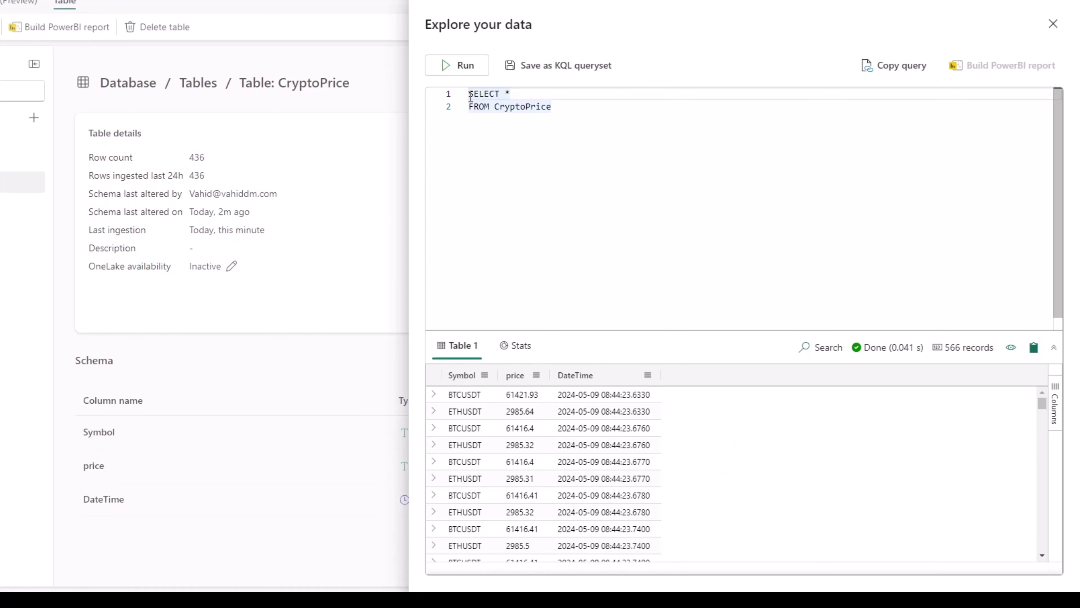
pyautogui.press('Return')
pyautogui.write('EXPLAIN')
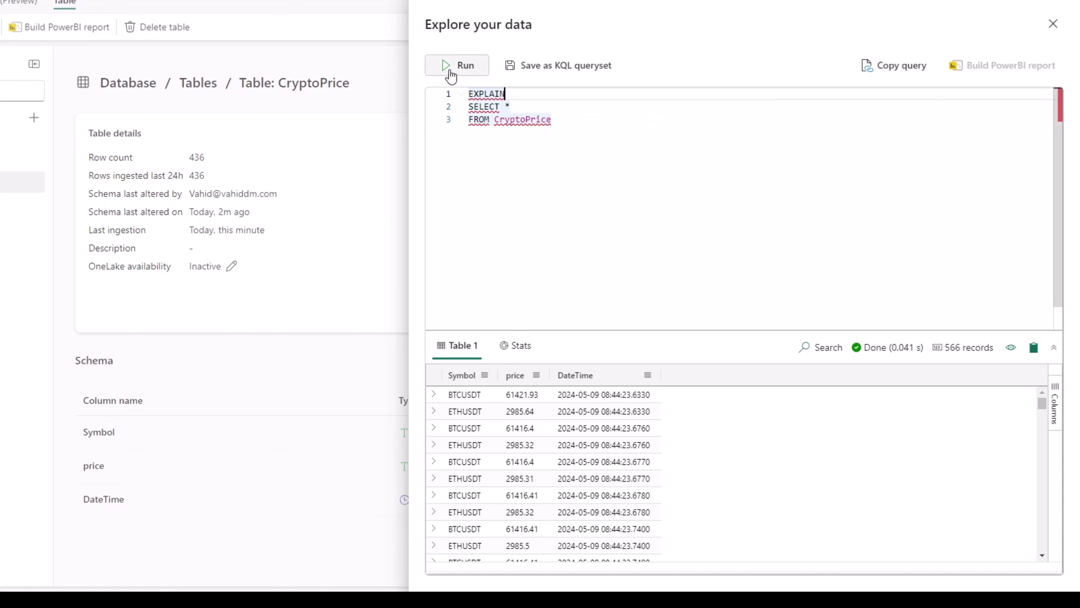
pyautogui.click(450, 72)
# - Copy the translated query, replace the SQL with CryptoPrice | project Symbol, price, DateTime, and run it
pyautogui.rightClick(474, 395)
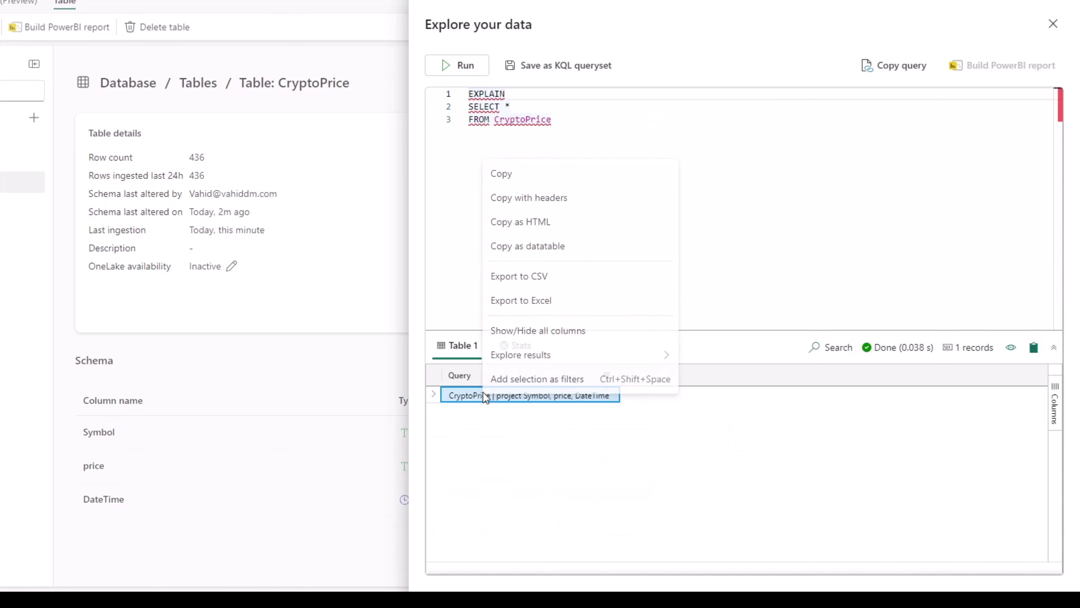
pyautogui.click(520, 181)
pyautogui.hotkey('ctrl', 'a')
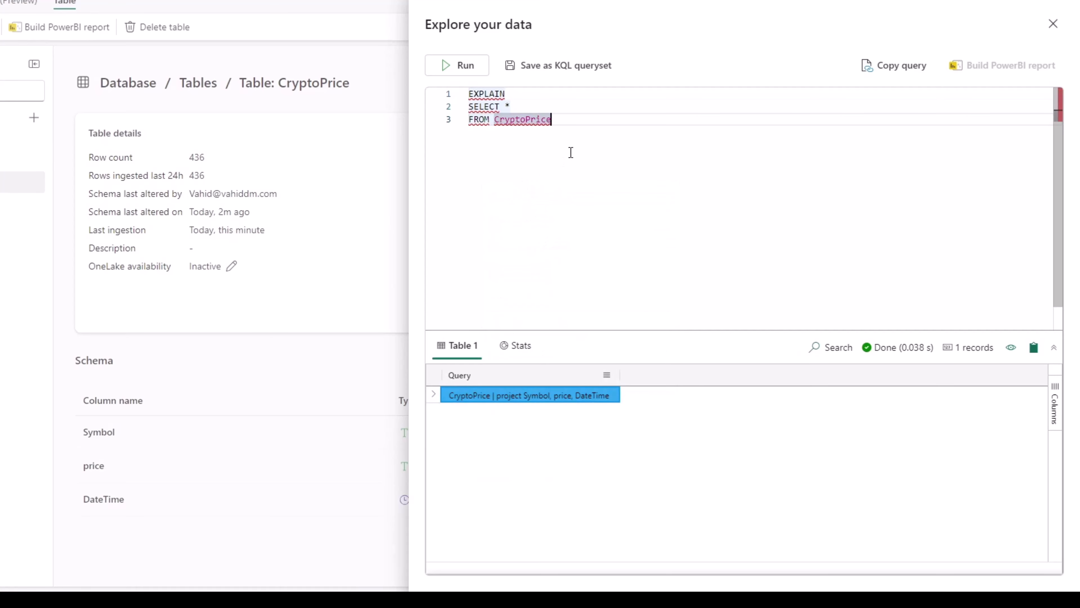
pyautogui.write('CryptoPrice | project Symbol, price, DateTime')
pyautogui.click(464, 66)
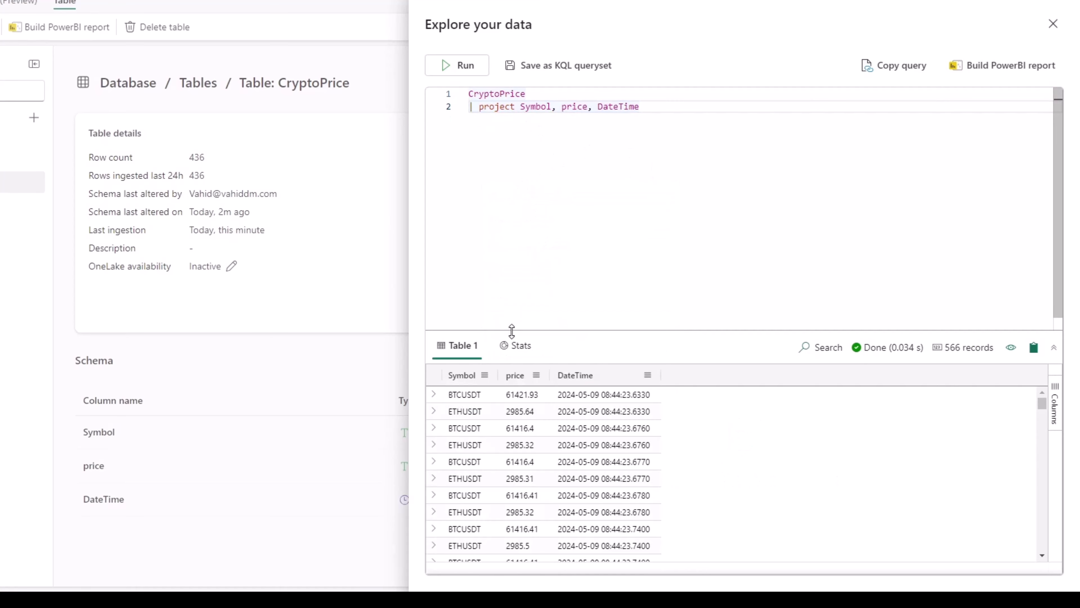
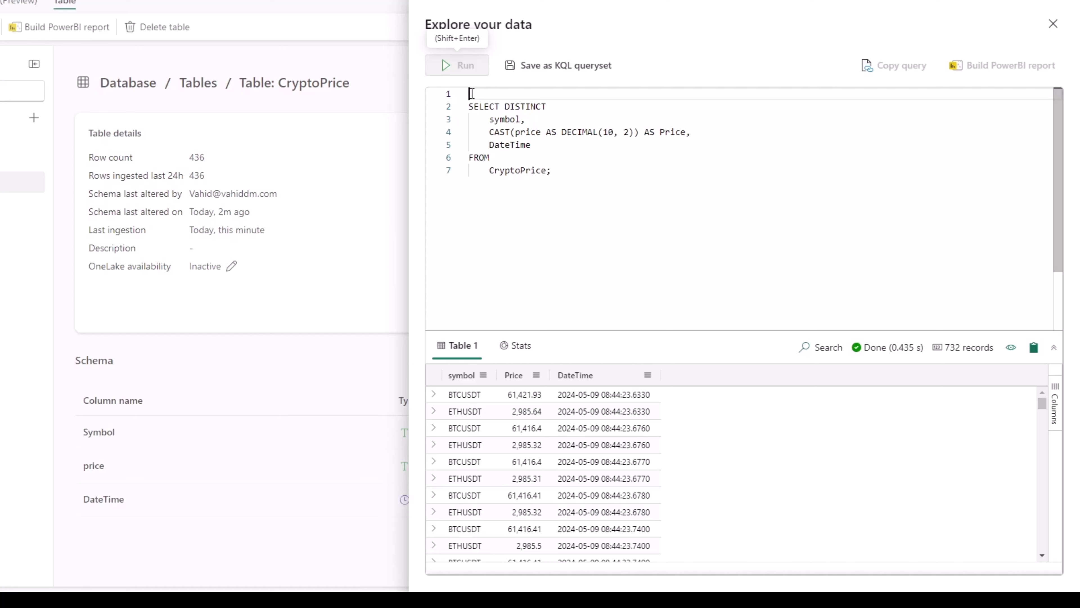
# - Add EXPLAIN above the SELECT DISTINCT query that casts price to DECIMAL(10, 2), and run it
pyautogui.write('ex')
pyautogui.press('BackSpace')
pyautogui.press('BackSpace')
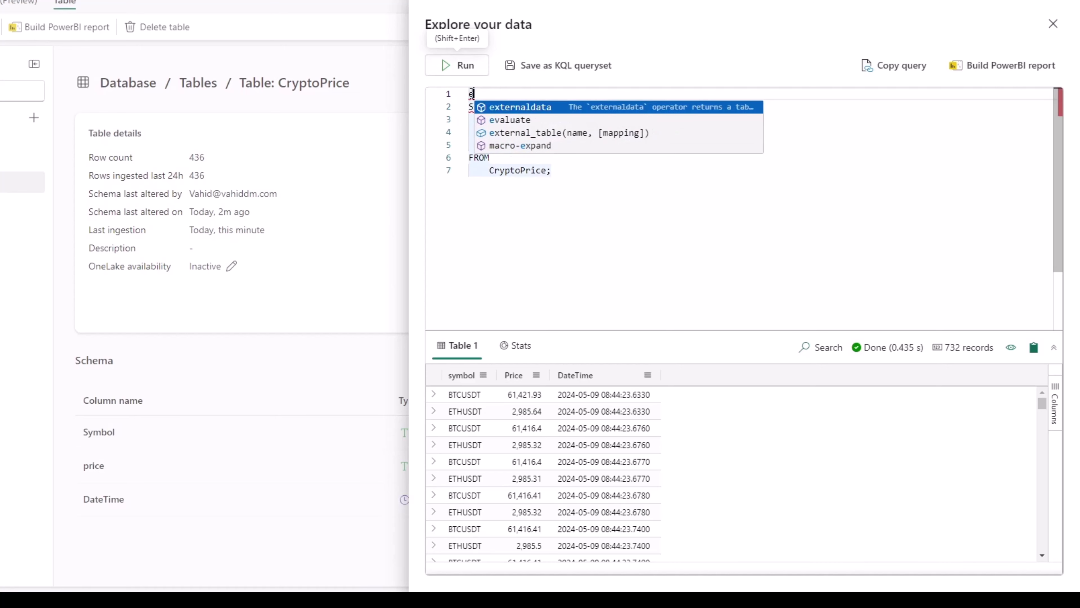
pyautogui.write('ex')
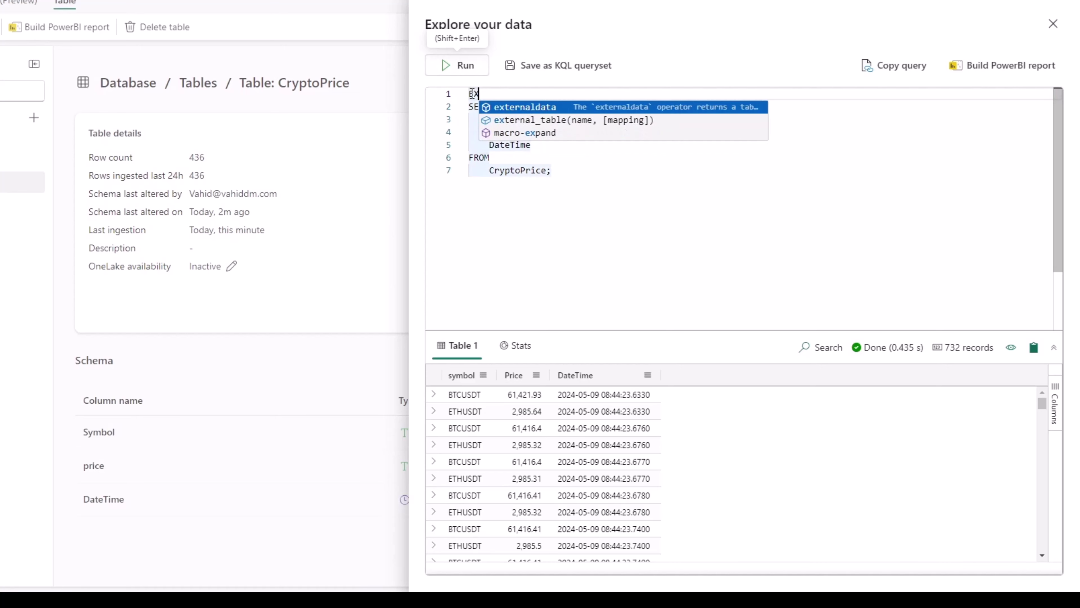
pyautogui.write('PLAIN')
pyautogui.hotkey('shift', 'Return')
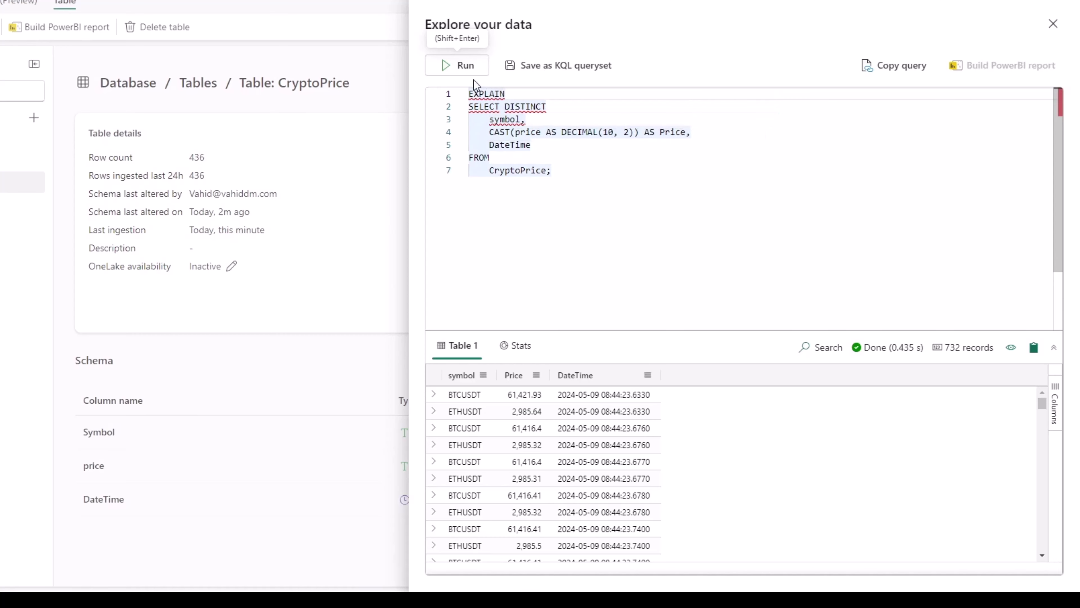
# - Replace the SELECT DISTINCT query with its copied KQL translation using project, distinct and project-rename, and run it
pyautogui.rightClick(525, 396)
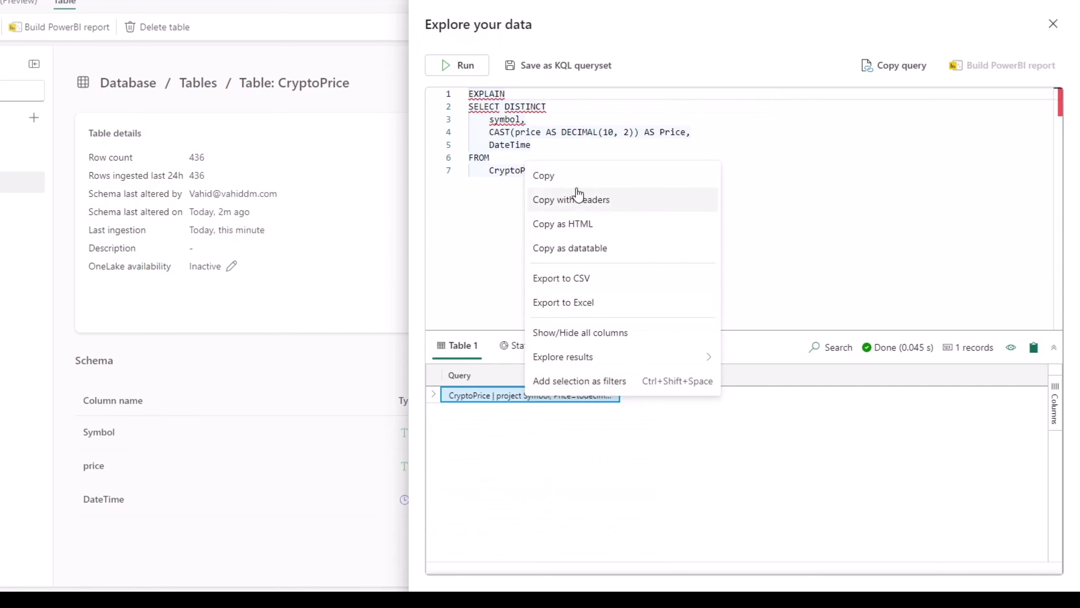
pyautogui.click(550, 178)
pyautogui.hotkey('ctrl', 'a')
pyautogui.hotkey('ctrl', 'v')
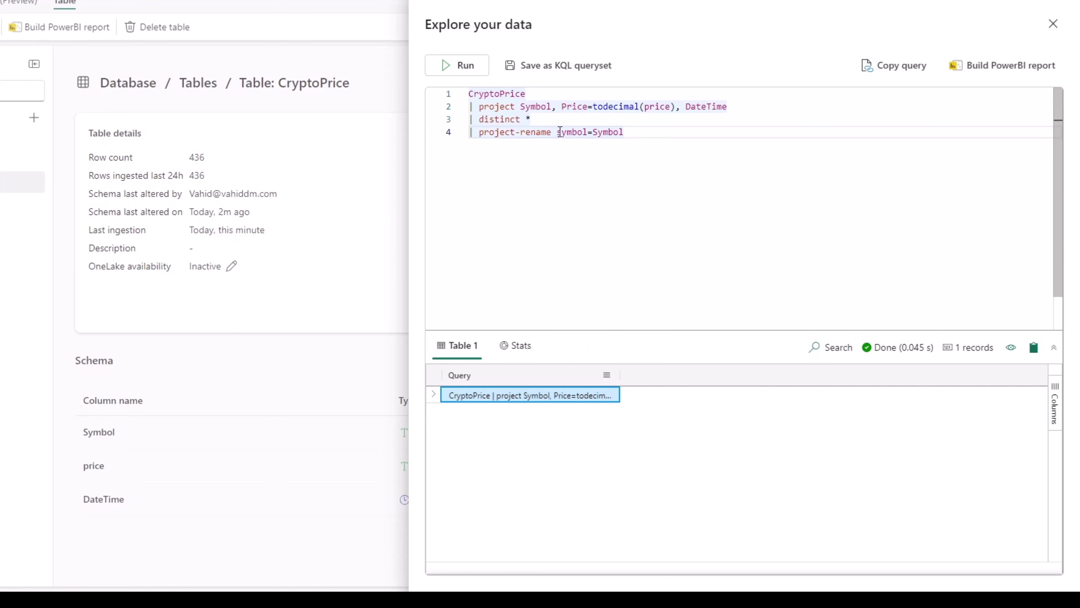
pyautogui.click(471, 73)
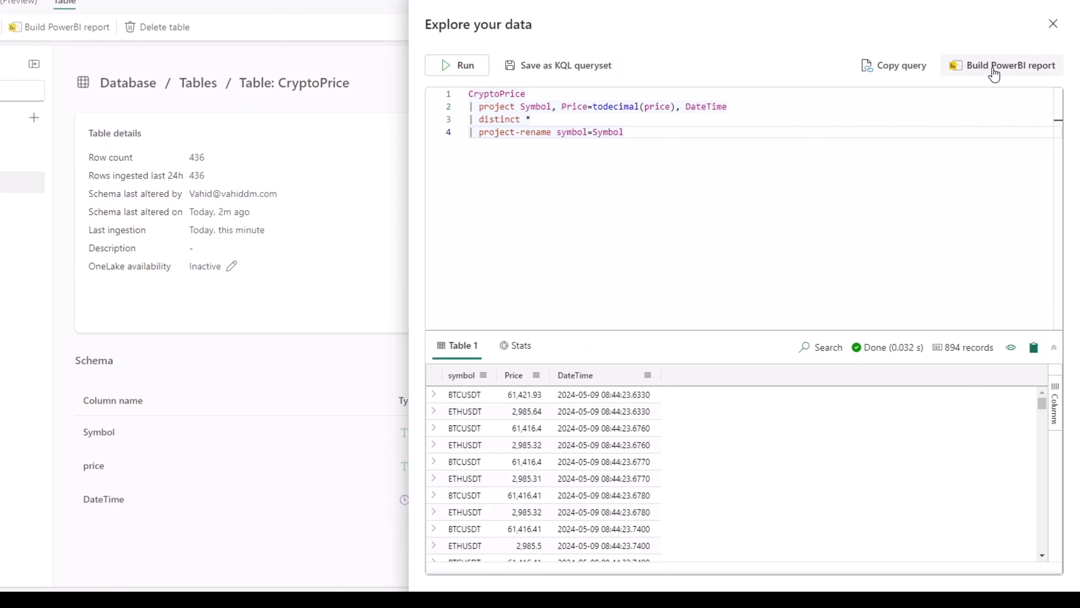
# - Build a Power BI report from the query result and add a line chart enlarged to fill the report page
pyautogui.click(982, 68)
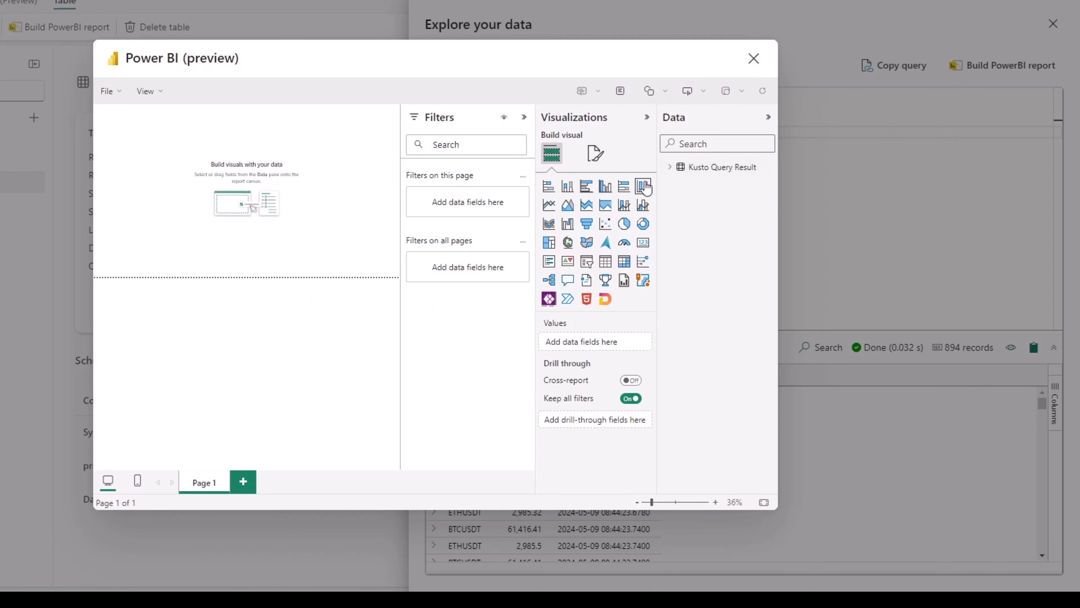
pyautogui.click(549, 205)
pyautogui.moveTo(164, 173); pyautogui.dragTo(398, 274)
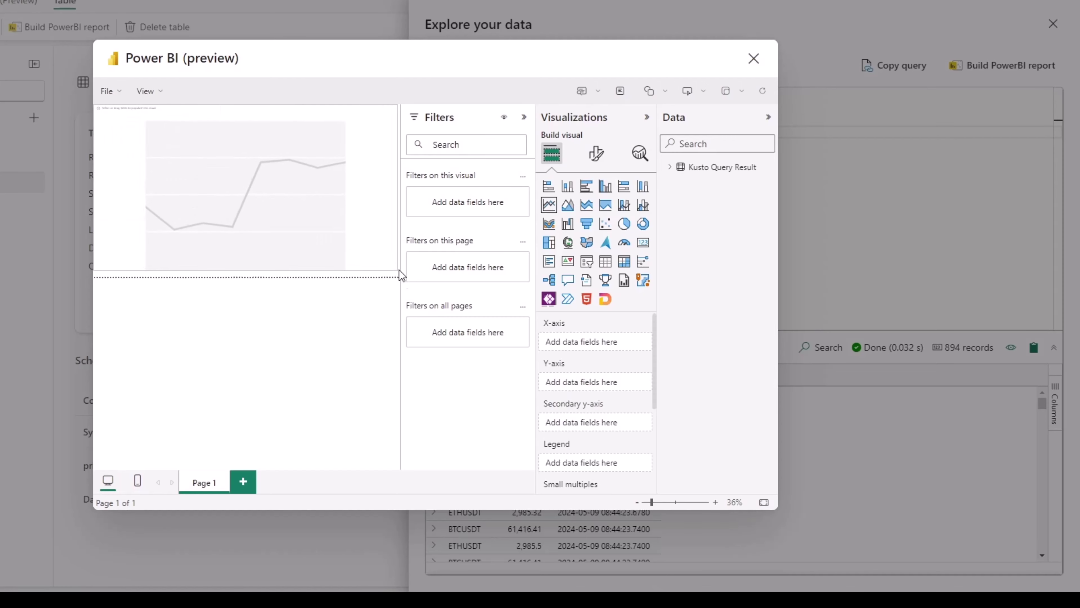
# - Plot Price on the Y-axis against DateTime on the X-axis and filter the line chart to the symbol BTCUSDT
pyautogui.click(669, 167)
pyautogui.moveTo(729, 183); pyautogui.dragTo(614, 342)
pyautogui.moveTo(715, 207); pyautogui.dragTo(589, 396)
pyautogui.moveTo(724, 228); pyautogui.dragTo(470, 283)
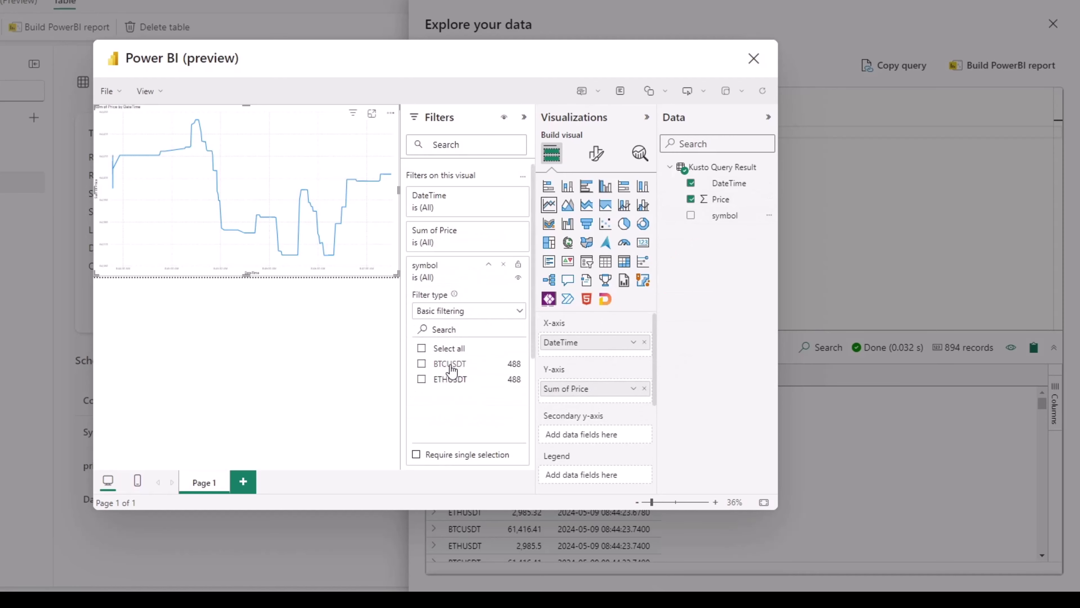
pyautogui.click(422, 364)
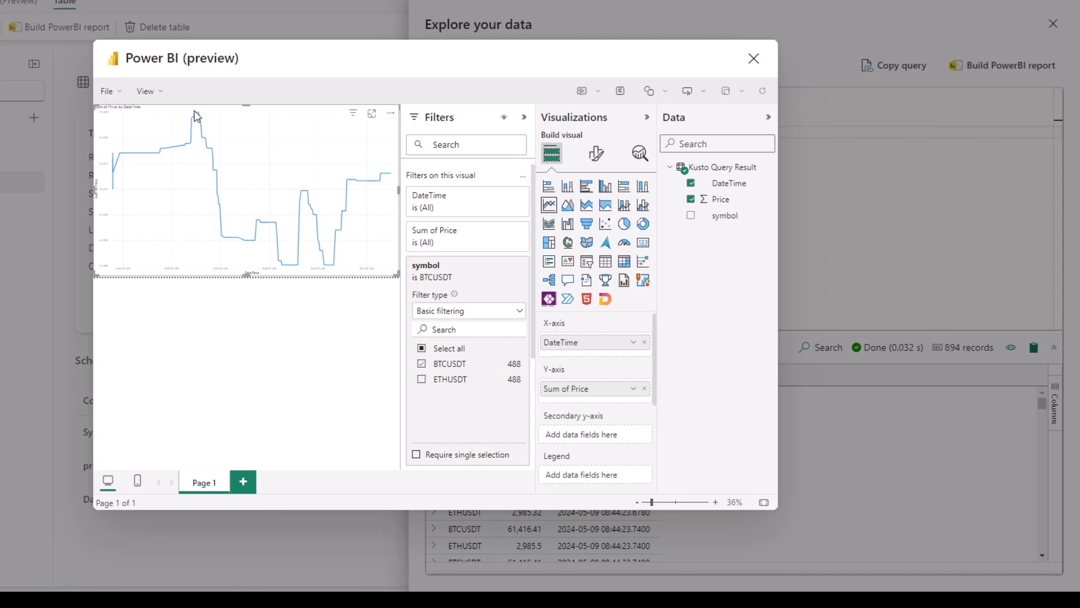
pyautogui.moveTo(199, 119)
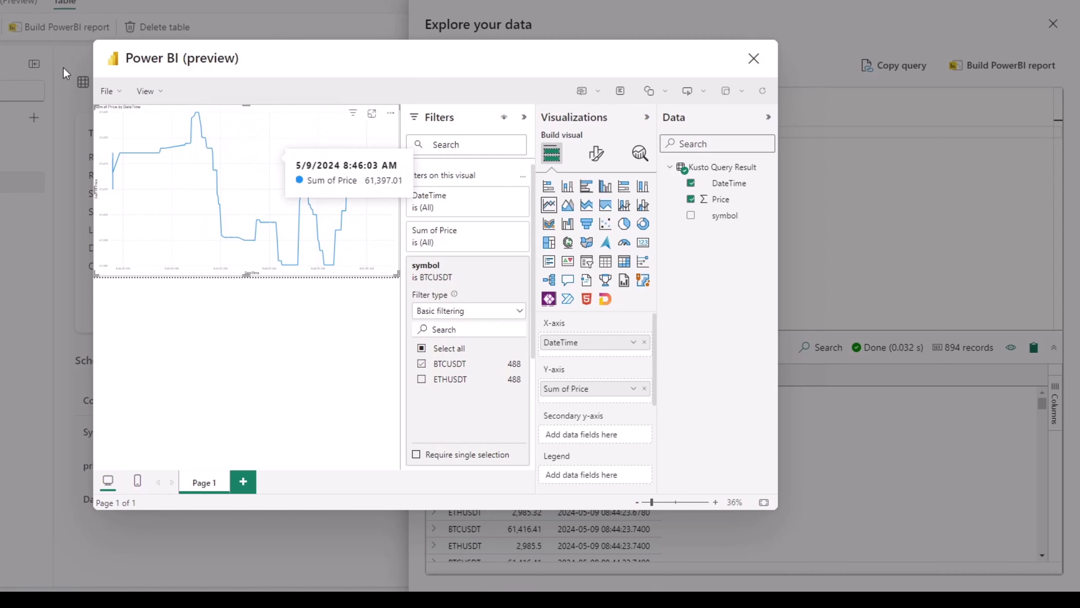
# - Save the Power BI report as CCPREPORT in the Test2024 workspace and close the report and data exploration windows
pyautogui.click(107, 90)
pyautogui.click(123, 122)
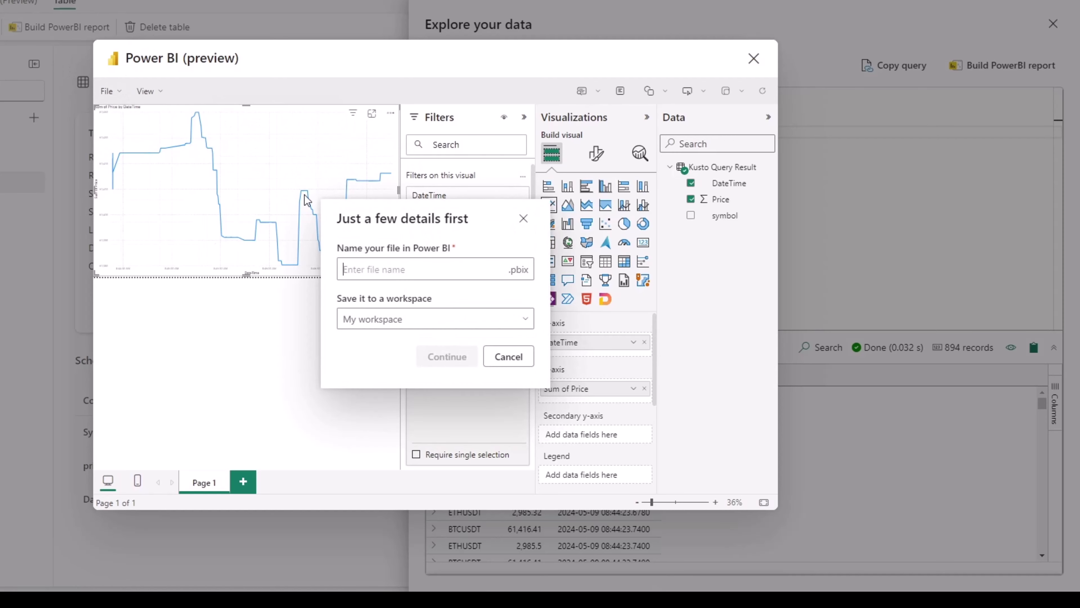
pyautogui.click(410, 317)
pyautogui.click(374, 296)
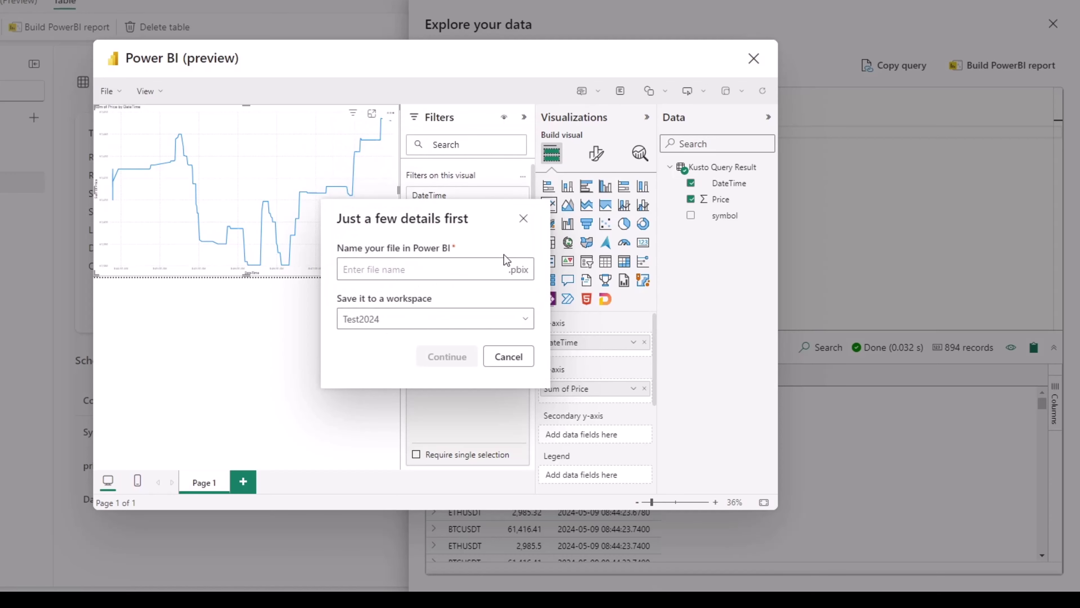
pyautogui.click(489, 264)
pyautogui.write('C')
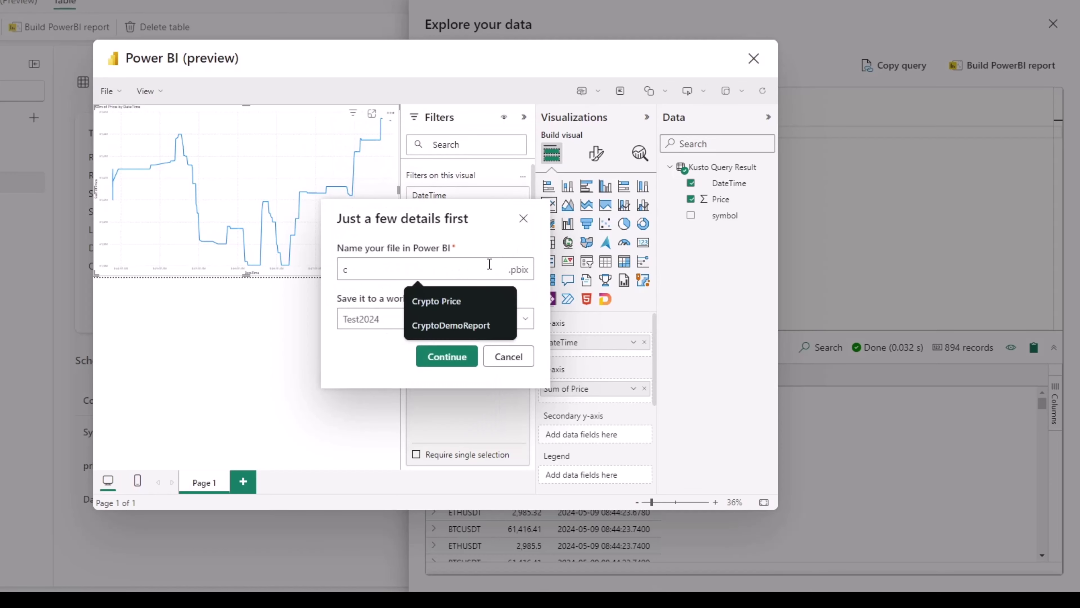
pyautogui.press('BackSpace')
pyautogui.write('Cc')
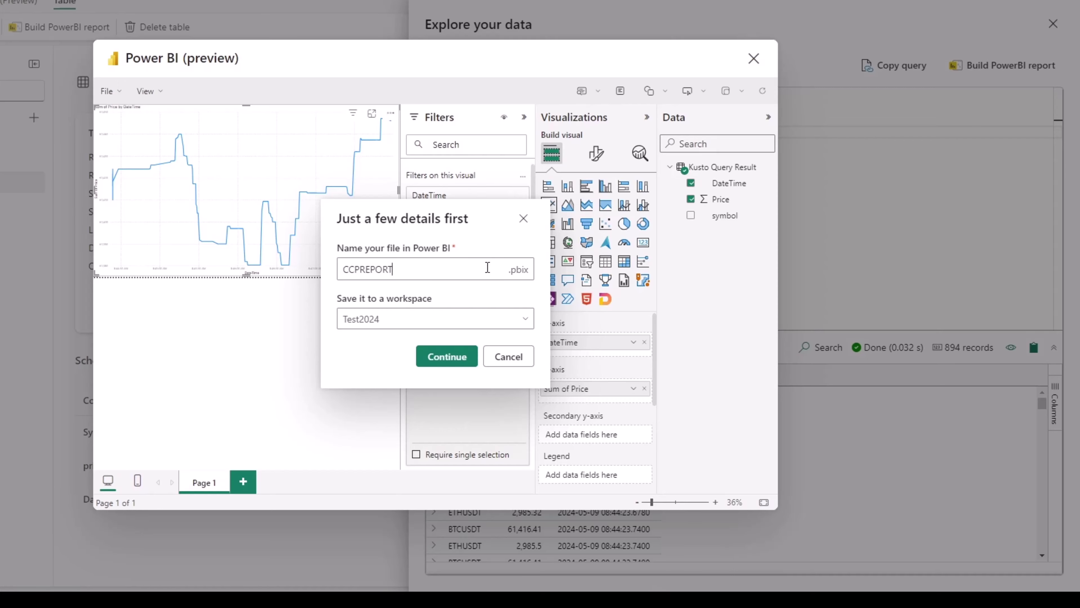
pyautogui.click(474, 357)
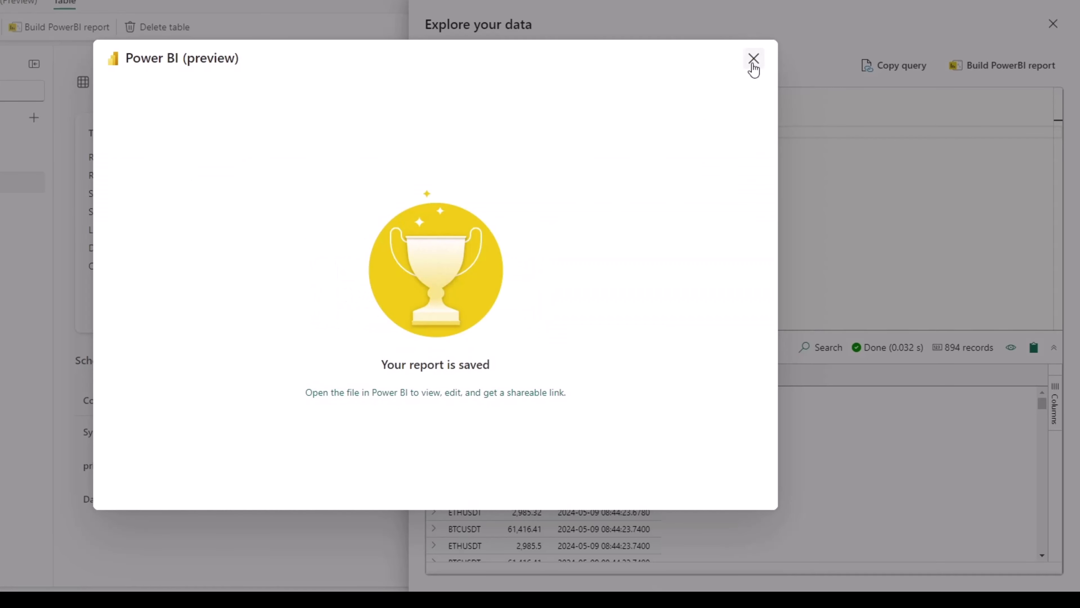
pyautogui.click(753, 59)
pyautogui.click(1053, 23)
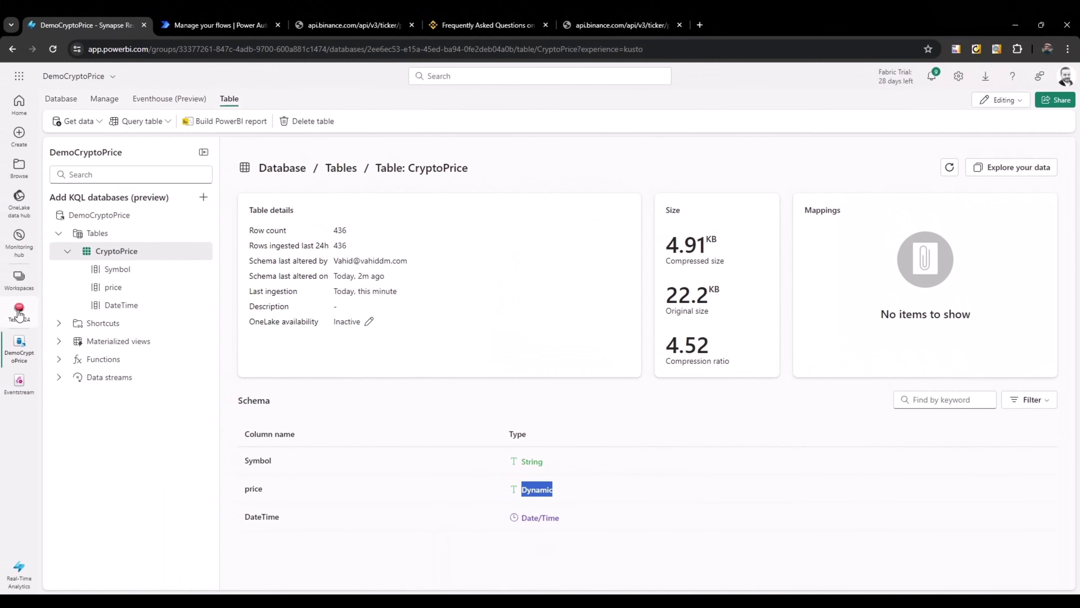
# - Go to the Test2024 workspace, reload its item list and open the CCPREPORT report
pyautogui.click(18, 313)
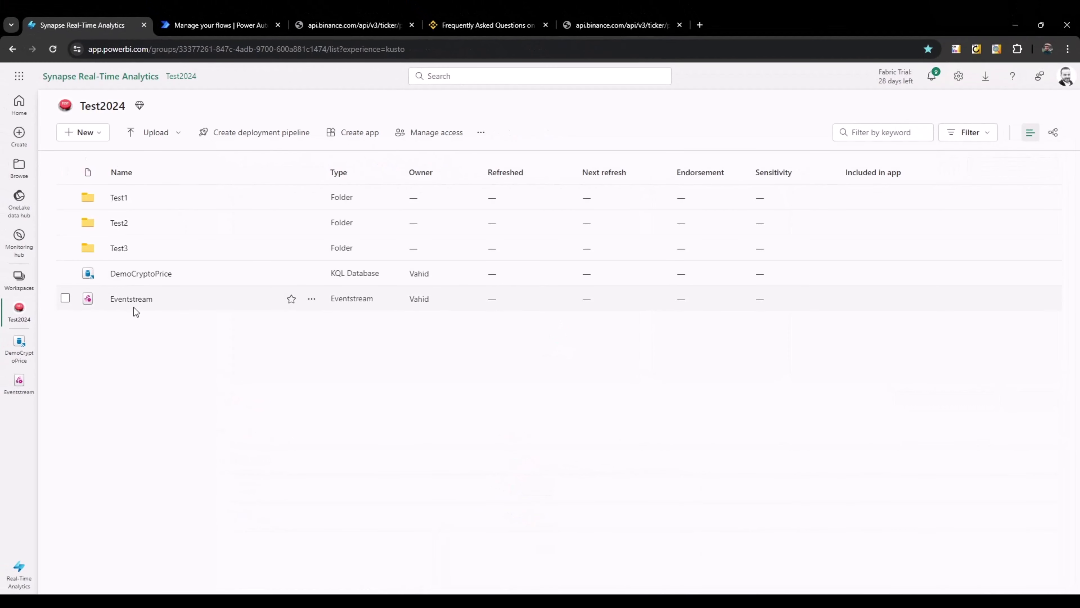
pyautogui.click(48, 52)
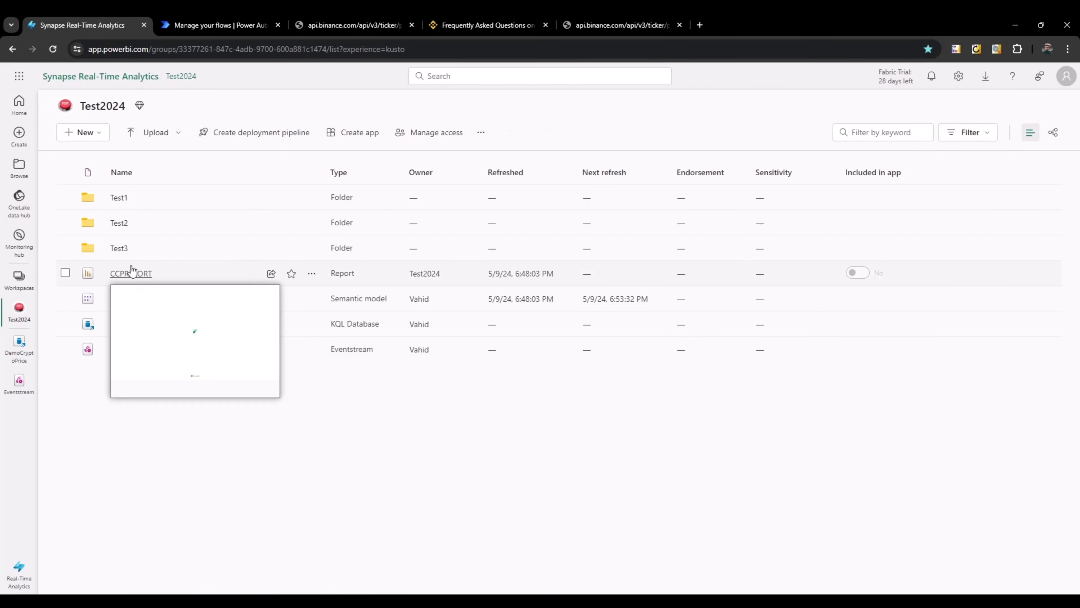
pyautogui.click(134, 273)
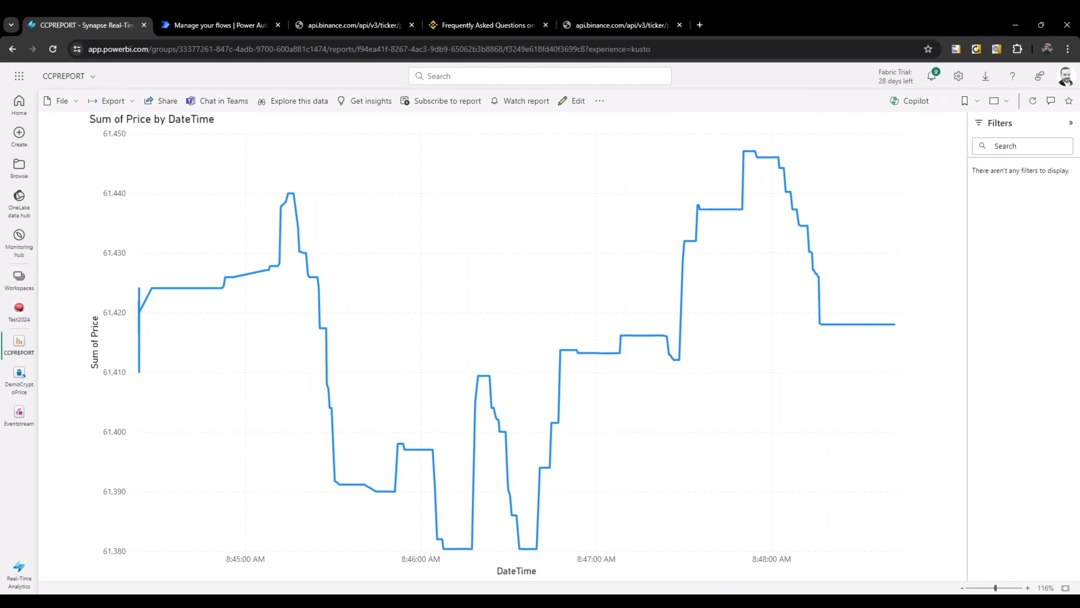
# - Search for Power BI Desktop on the computer and launch it
pyautogui.press('super')
pyautogui.write('power BI Desktop')
pyautogui.press('Down')
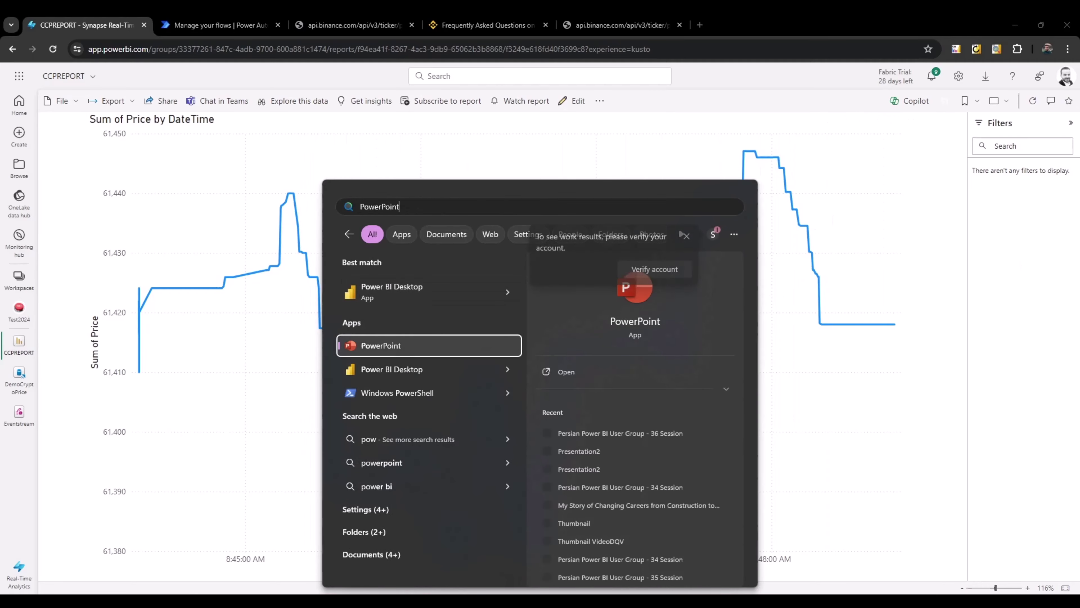
pyautogui.press('Down')
pyautogui.press('Return')
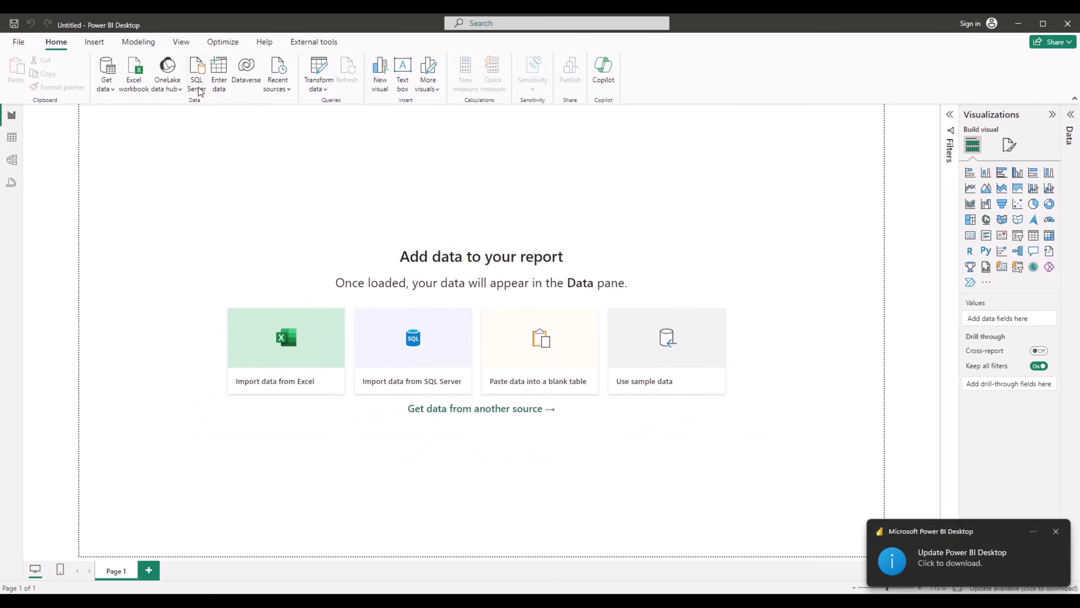
# - Connect to the DemoCryptoPrice KQL database from the OneLake data hub and open its CryptoPrice table for transformation in DirectQuery mode
pyautogui.click(173, 94)
pyautogui.press('Escape')
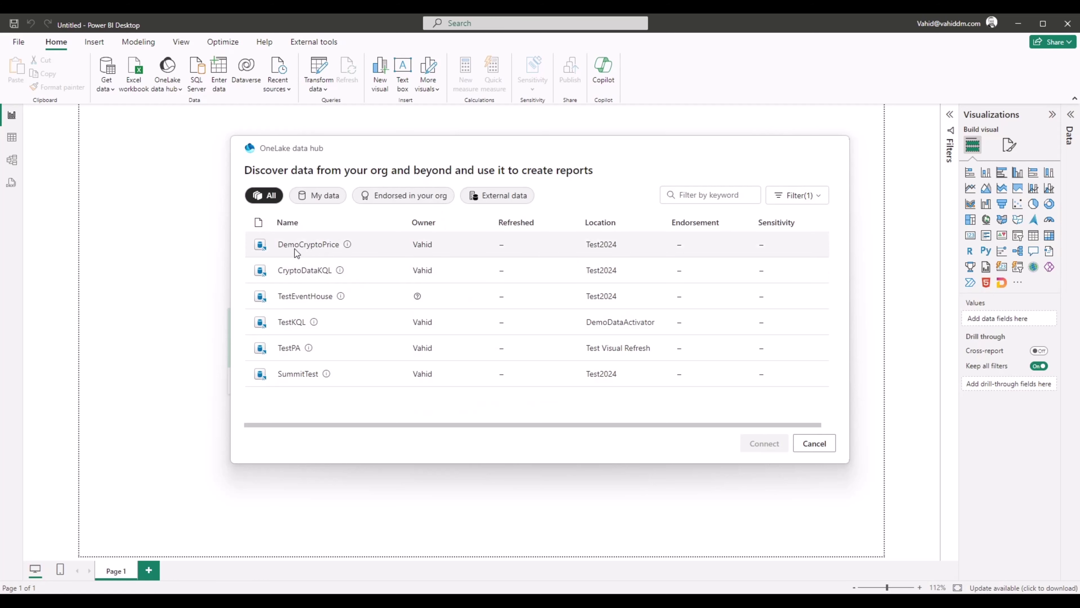
pyautogui.click(296, 249)
pyautogui.click(764, 443)
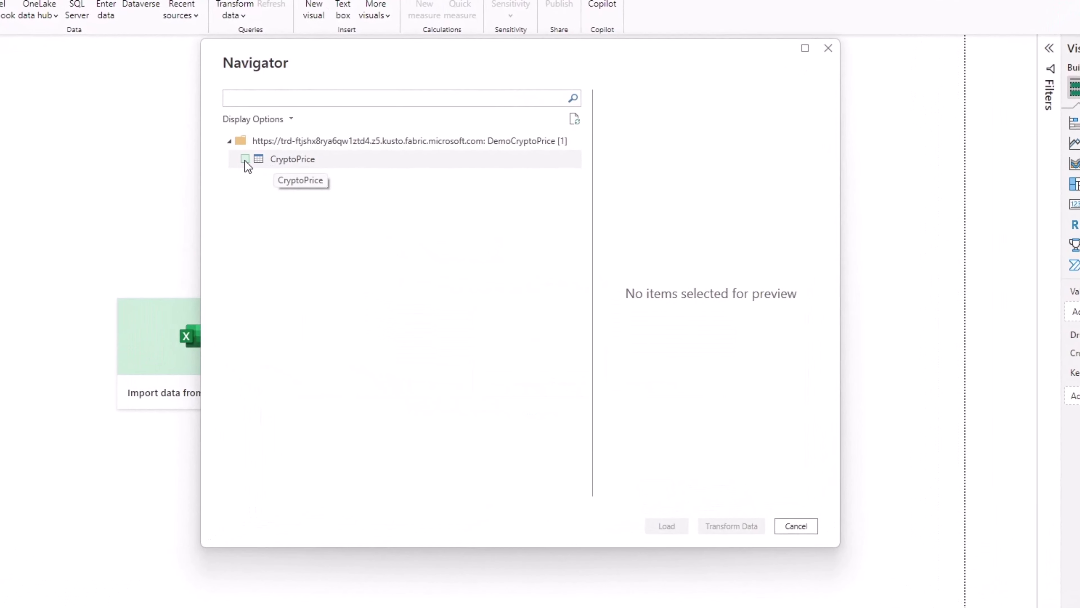
pyautogui.click(245, 159)
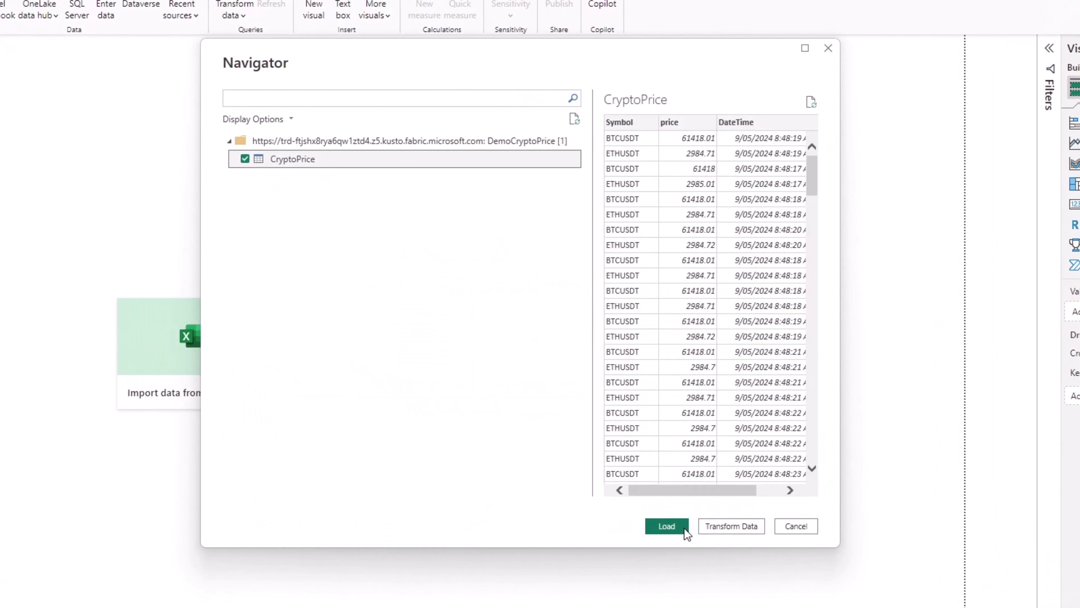
pyautogui.click(722, 530)
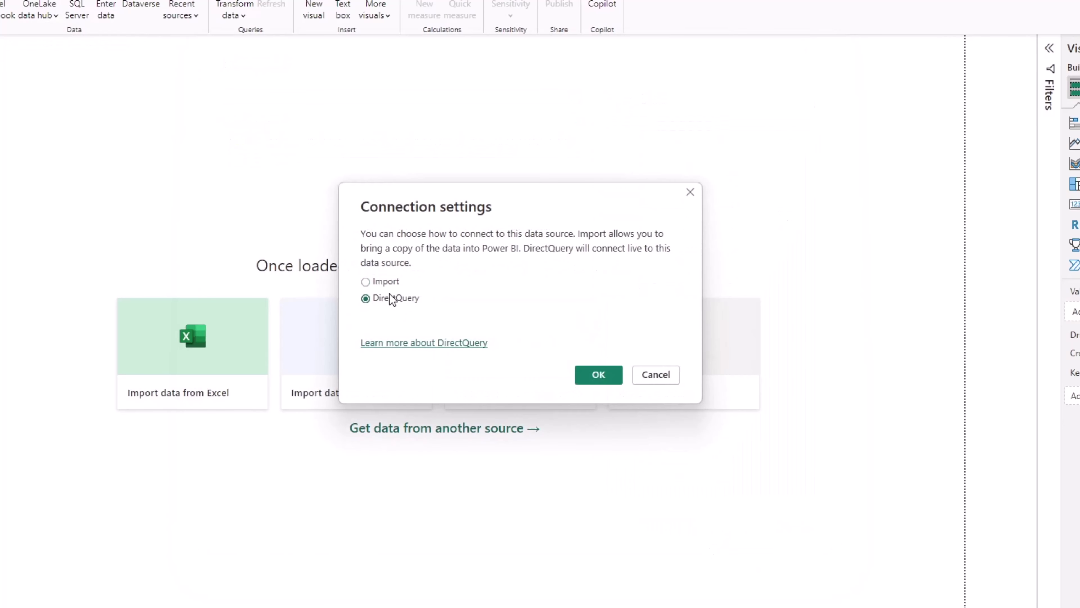
pyautogui.click(581, 376)
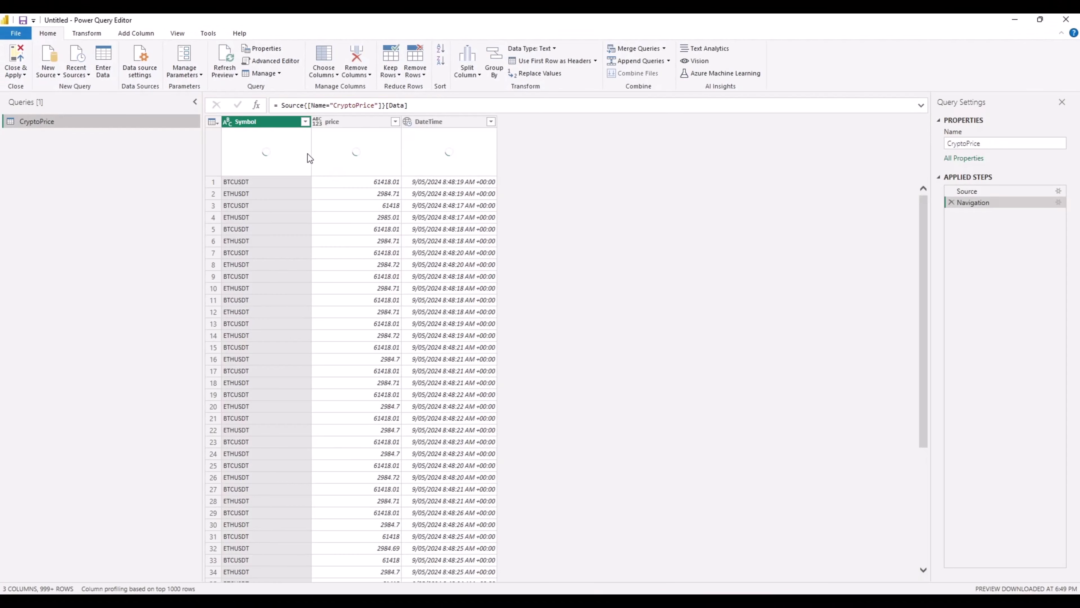
# - Change the price column's data type to Decimal Number and apply the query changes to the report
pyautogui.click(338, 122)
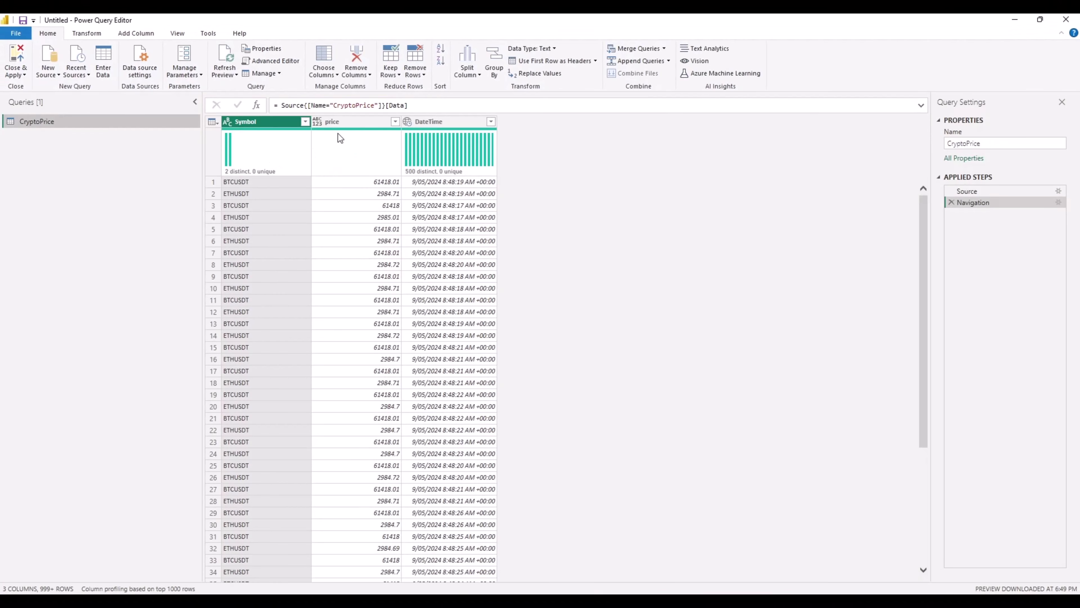
pyautogui.click(317, 122)
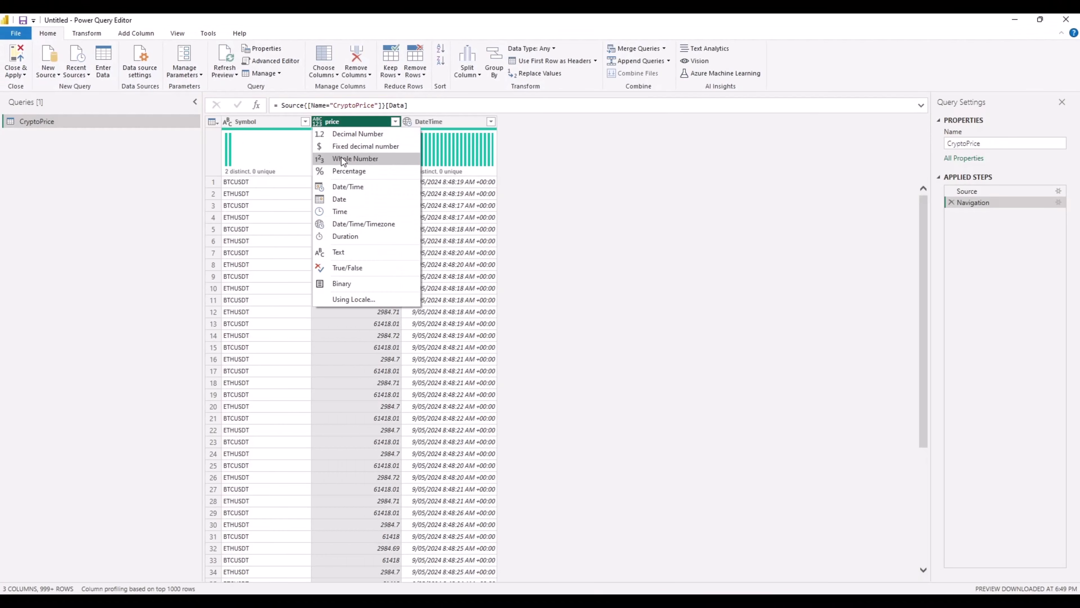
pyautogui.click(337, 136)
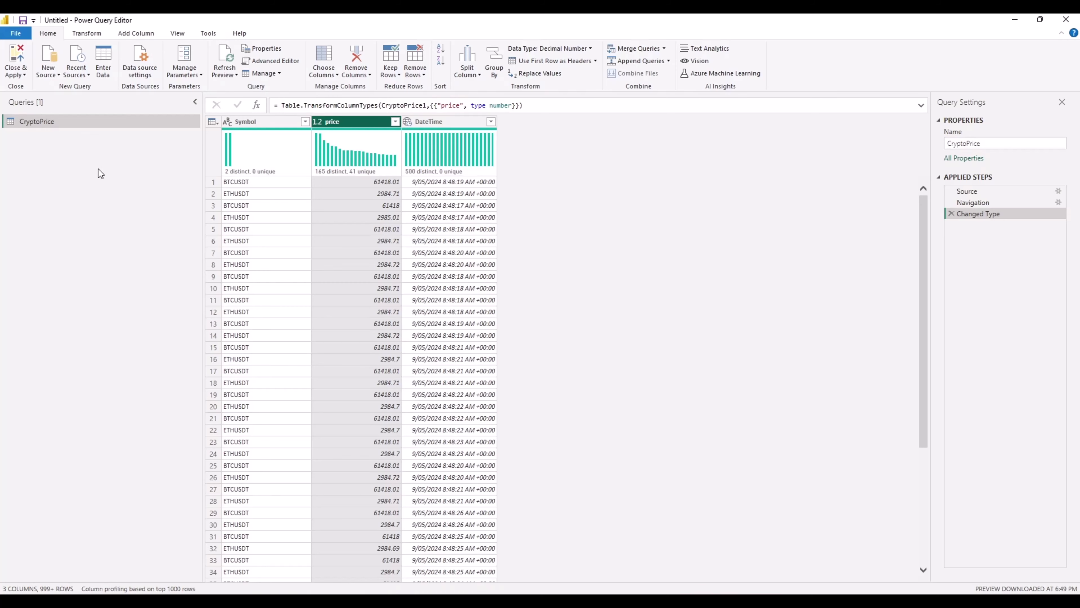
pyautogui.click(22, 60)
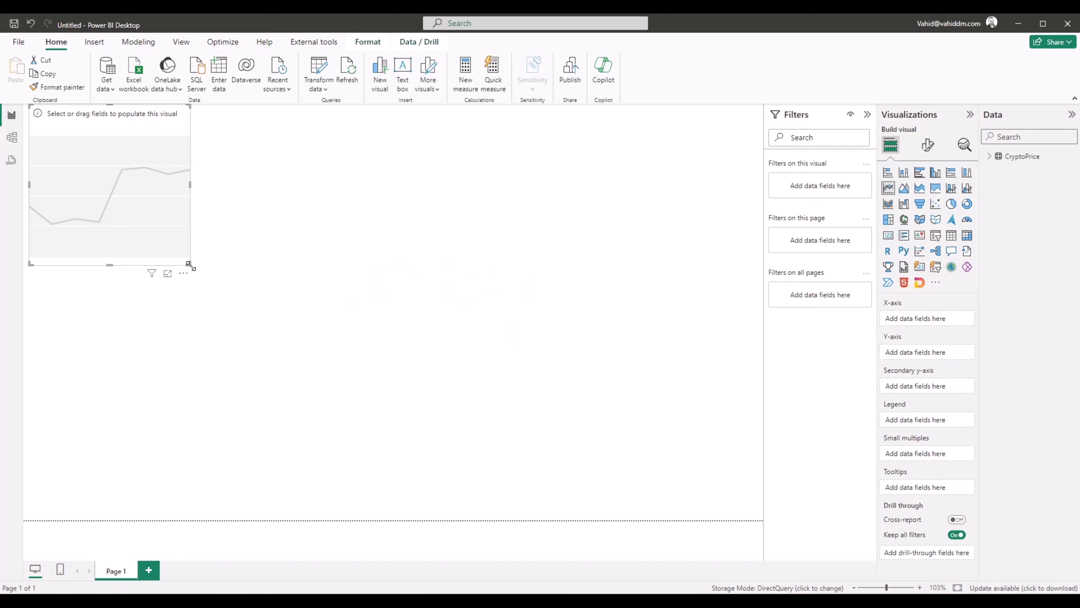
# - Enlarge the line chart to fill the page and plot price on the Y-axis against DateTime on the X-axis
pyautogui.moveTo(190, 266); pyautogui.dragTo(796, 524)
pyautogui.click(989, 156)
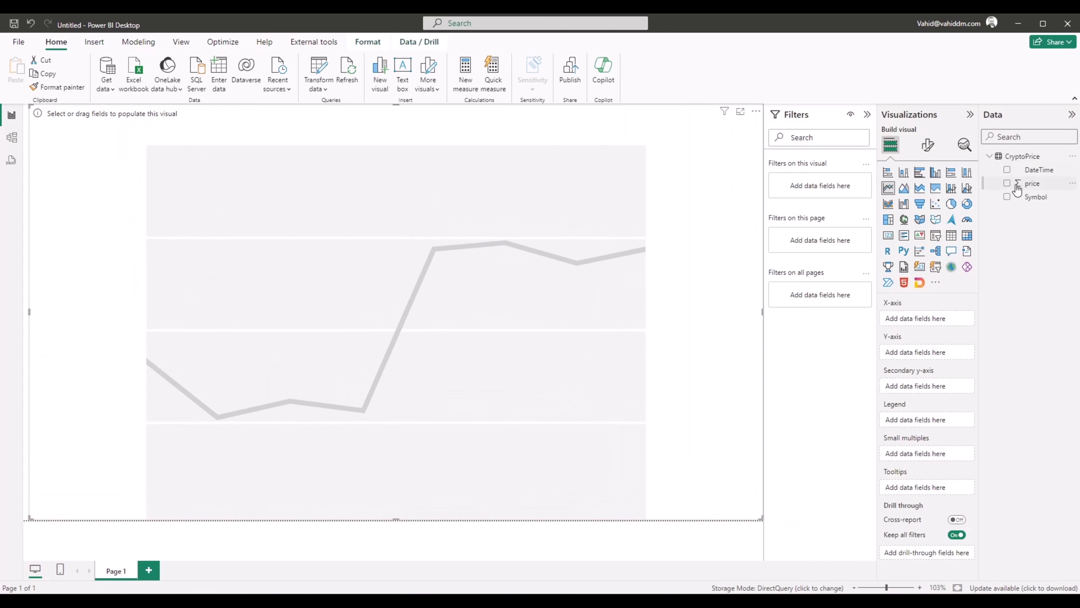
pyautogui.moveTo(1029, 172); pyautogui.dragTo(923, 321)
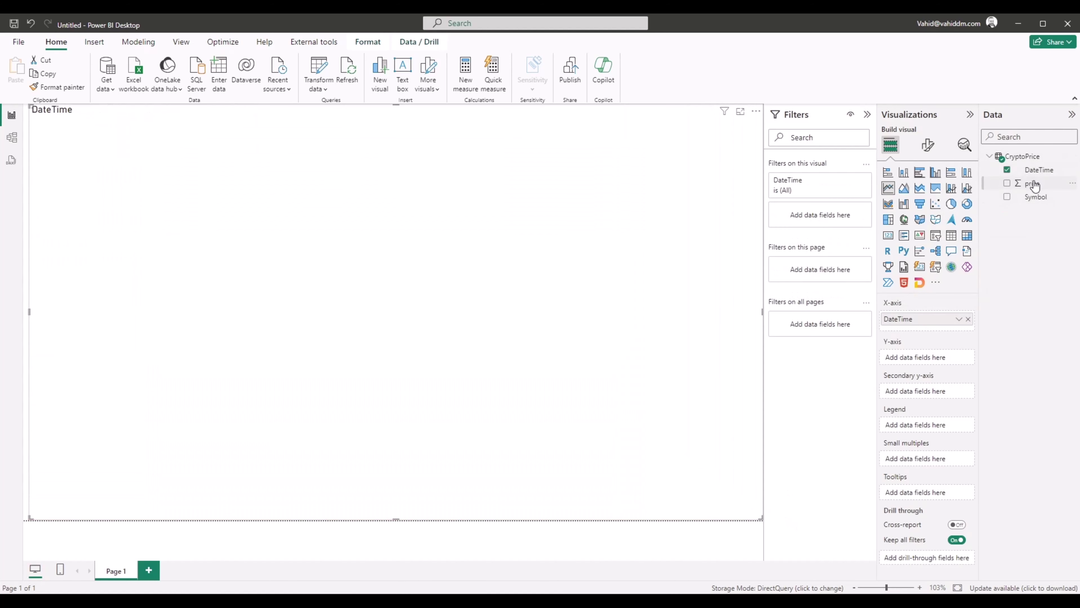
pyautogui.moveTo(1032, 184)
pyautogui.mouseDown()
pyautogui.moveTo(957, 353)
pyautogui.moveTo(940, 360)
pyautogui.mouseUp()
# - Add Symbol as a filter on the line chart and limit it to BTCUSDT
pyautogui.moveTo(1037, 204); pyautogui.dragTo(820, 246)
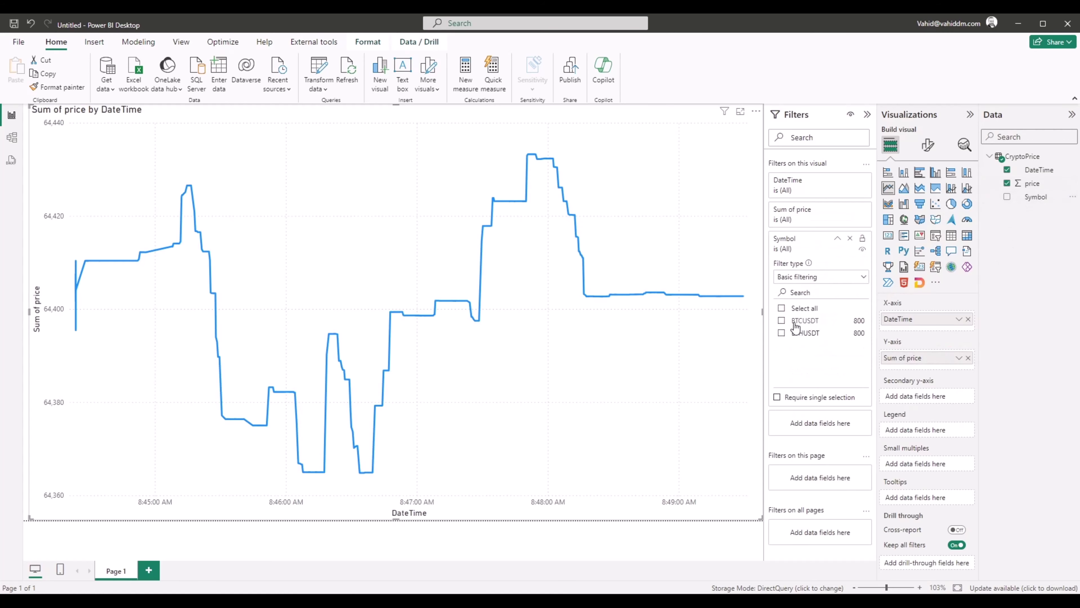
pyautogui.click(793, 324)
pyautogui.click(791, 333)
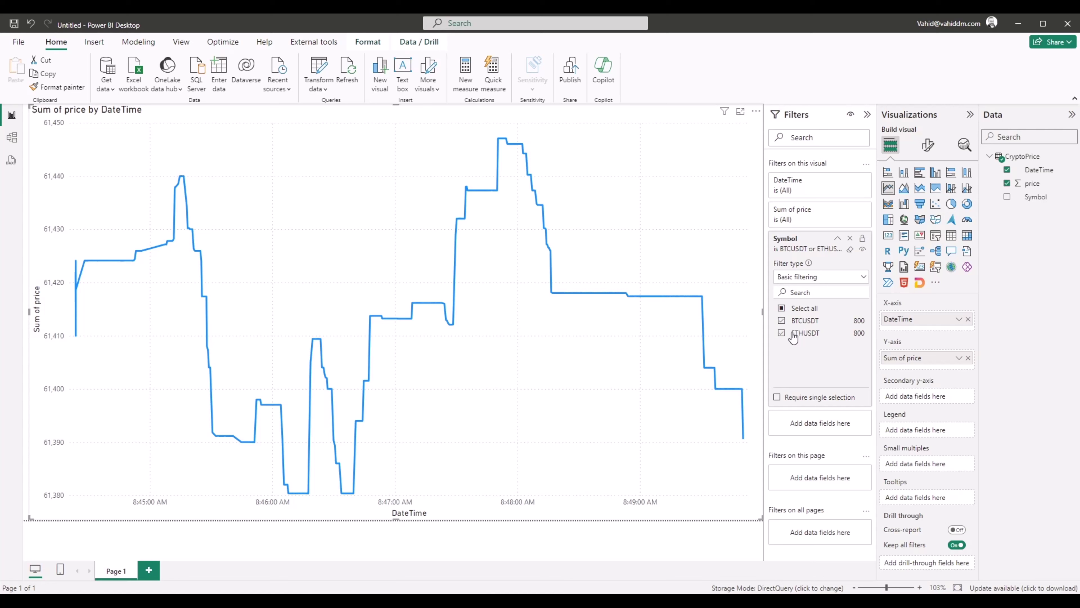
pyautogui.click(781, 320)
pyautogui.click(781, 333)
pyautogui.click(782, 321)
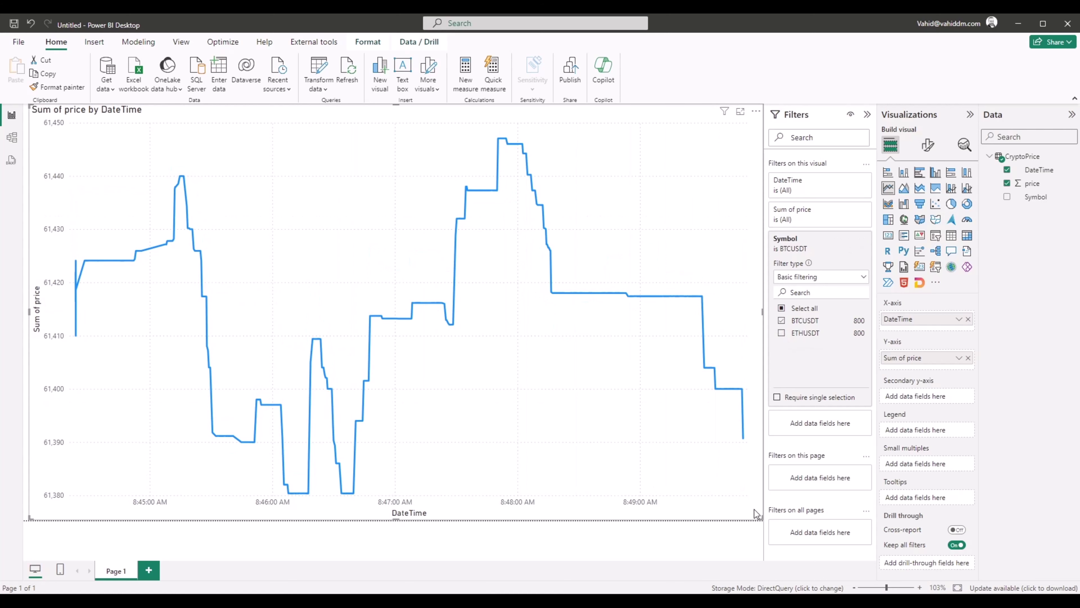
# - Shrink the BTCUSDT line chart to the upper half of the page and place a copy of it below
pyautogui.moveTo(761, 519); pyautogui.dragTo(730, 282)
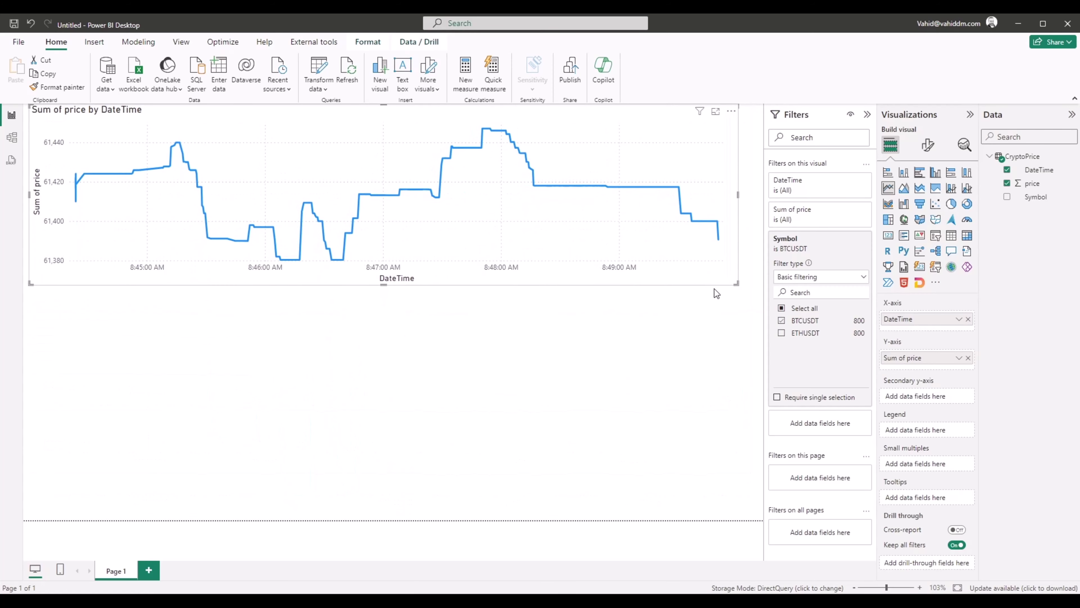
pyautogui.moveTo(605, 242); pyautogui.dragTo(605, 415)
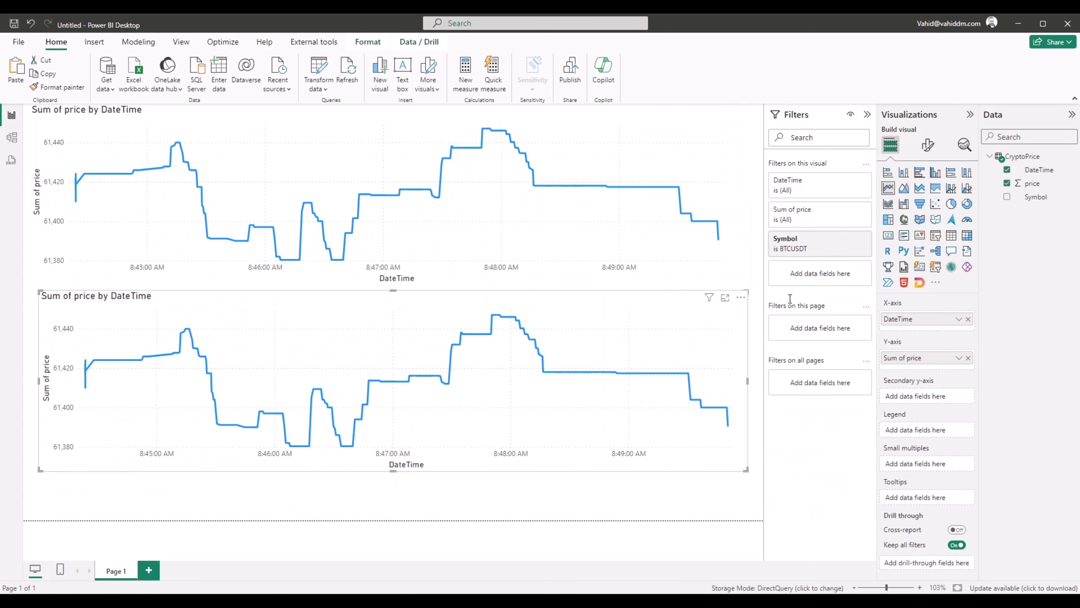
# - Switch the lower chart's Symbol filter to ETHUSDT only and refresh the report data
pyautogui.click(837, 240)
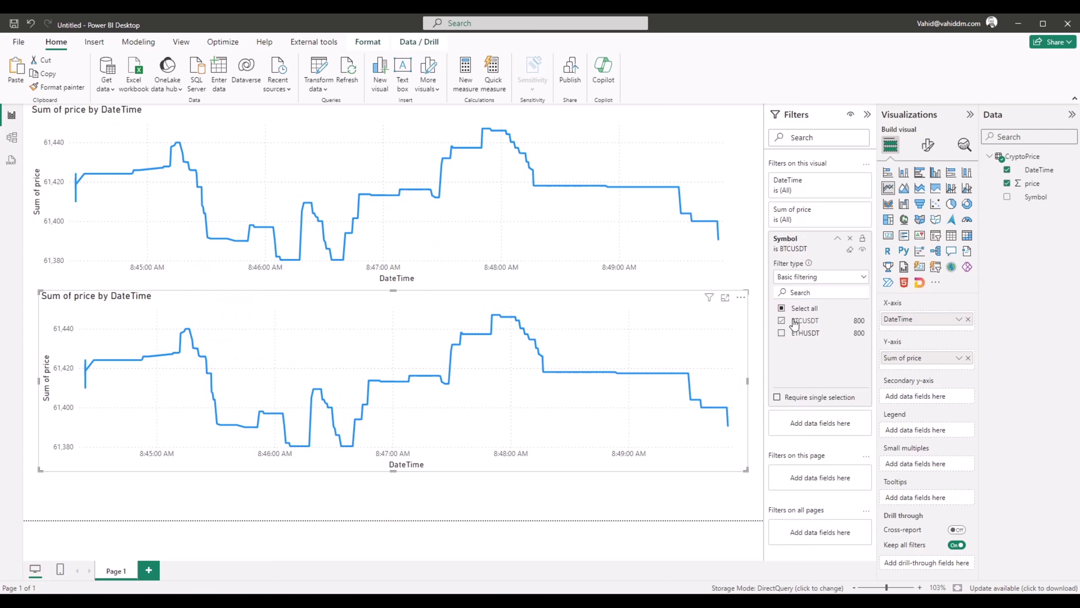
pyautogui.click(801, 332)
pyautogui.click(351, 74)
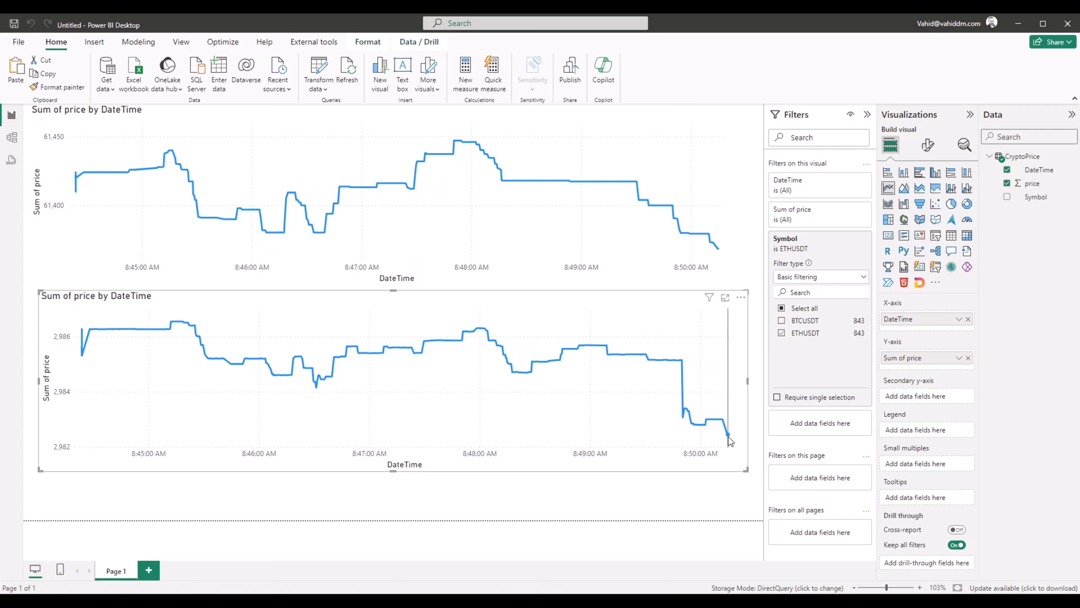
pyautogui.moveTo(727, 436)
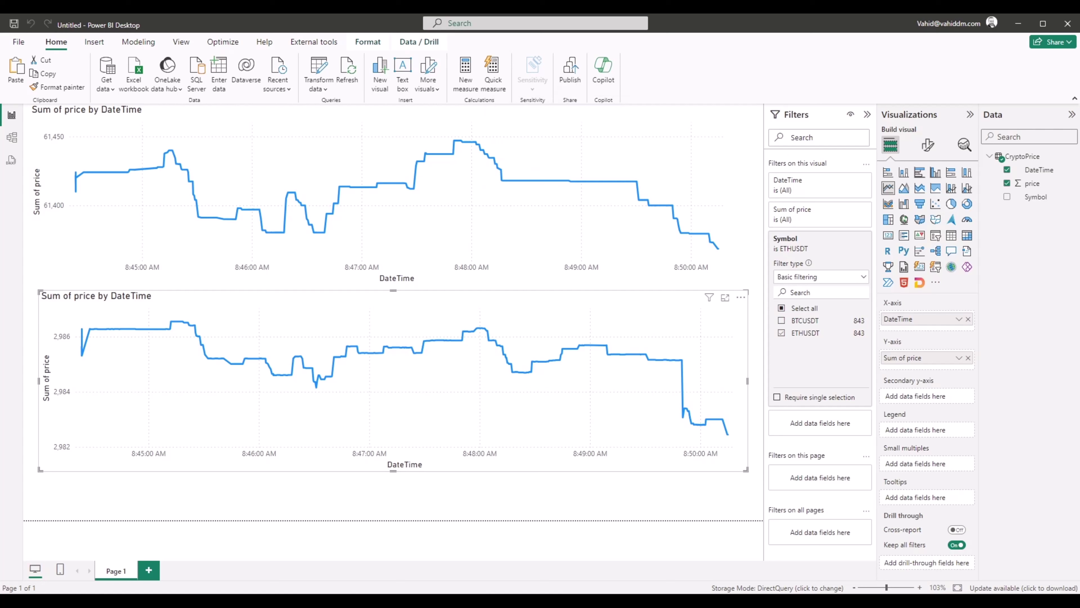
# - Start publishing the report and save the file as CCPriceReport in the Desktop folder
pyautogui.click(579, 82)
pyautogui.click(583, 330)
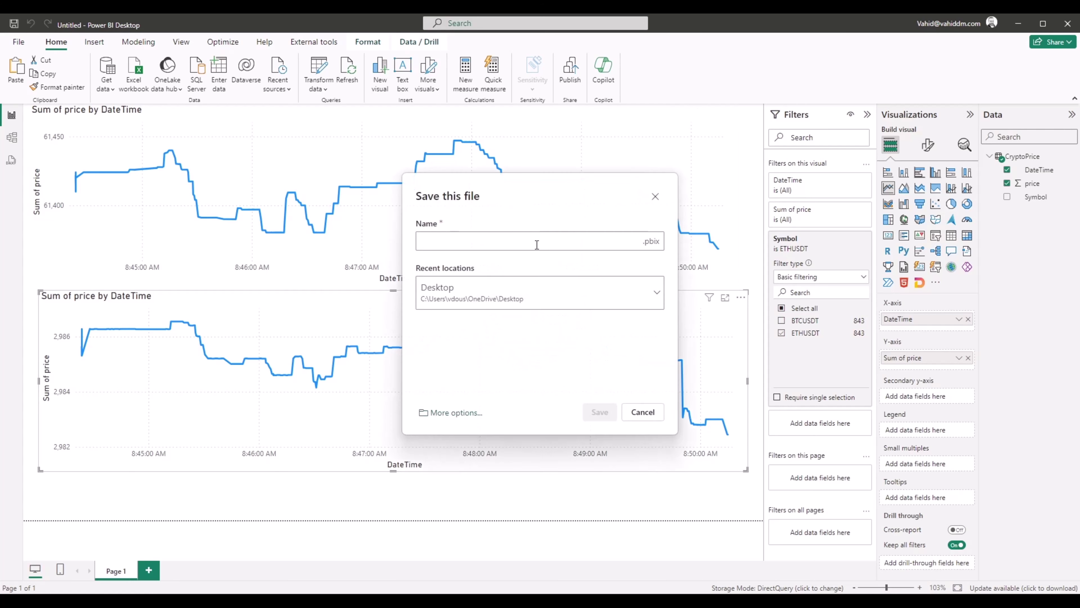
pyautogui.write('co')
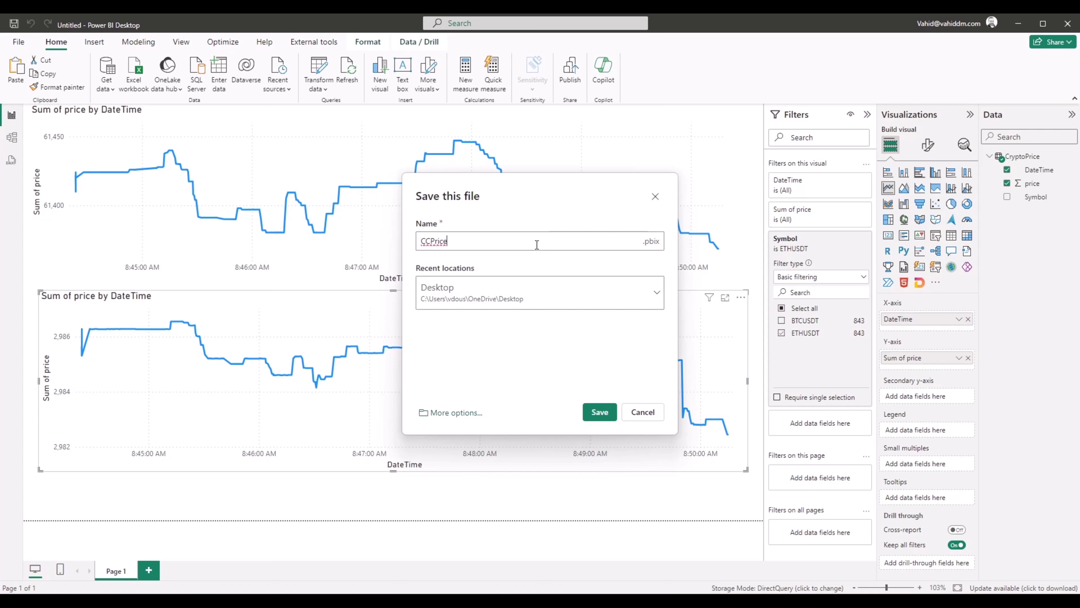
pyautogui.click(604, 415)
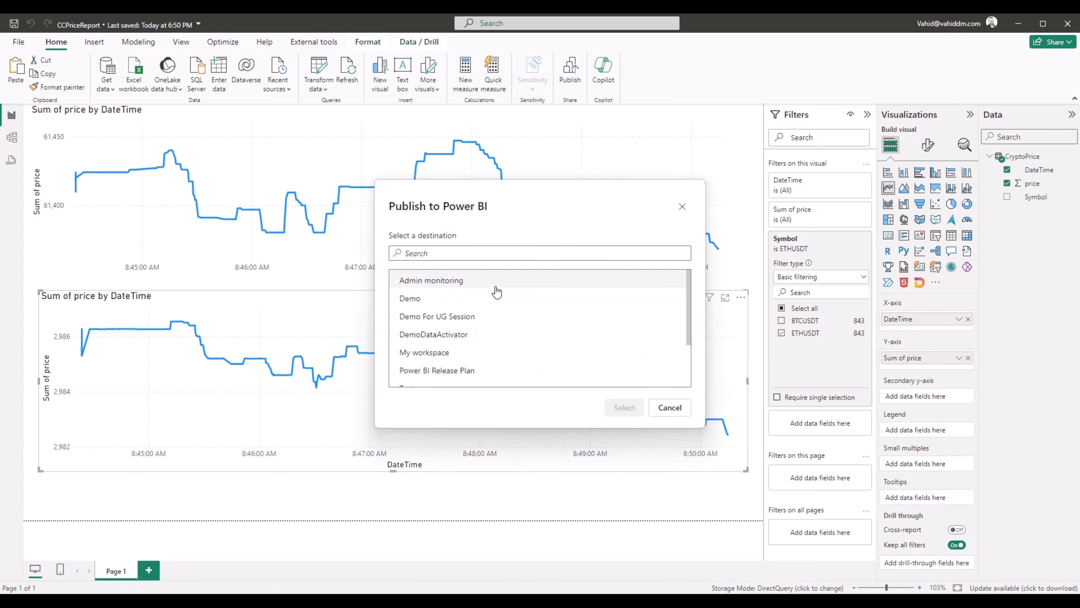
# - Select the destination workspace, publish CCPriceReport to it and dismiss the publishing dialog
pyautogui.scroll(-3, 446, 341)
pyautogui.click(446, 378)
pyautogui.click(624, 408)
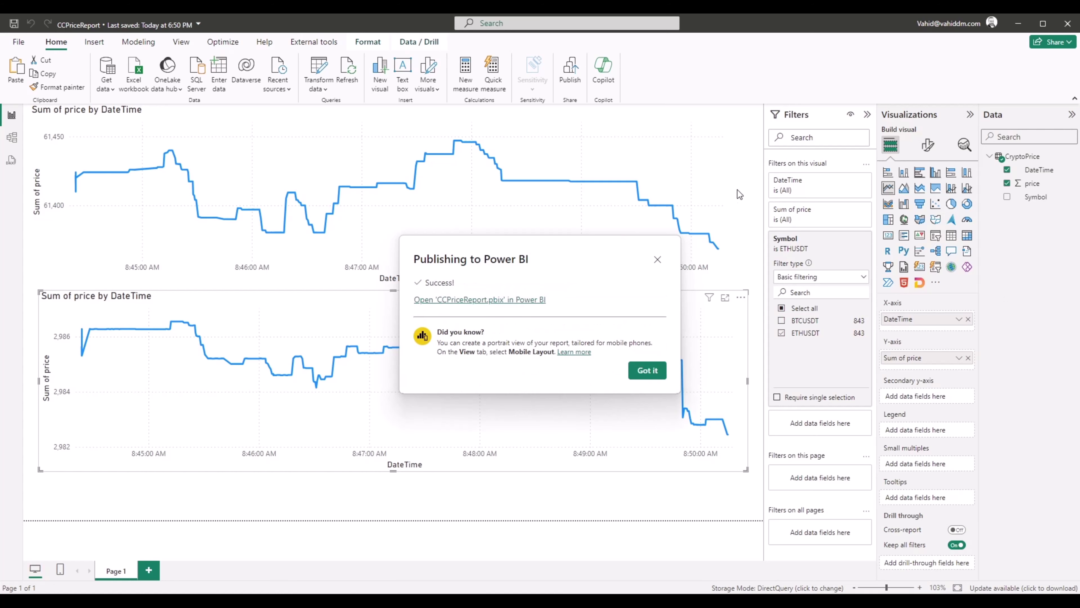
pyautogui.click(647, 370)
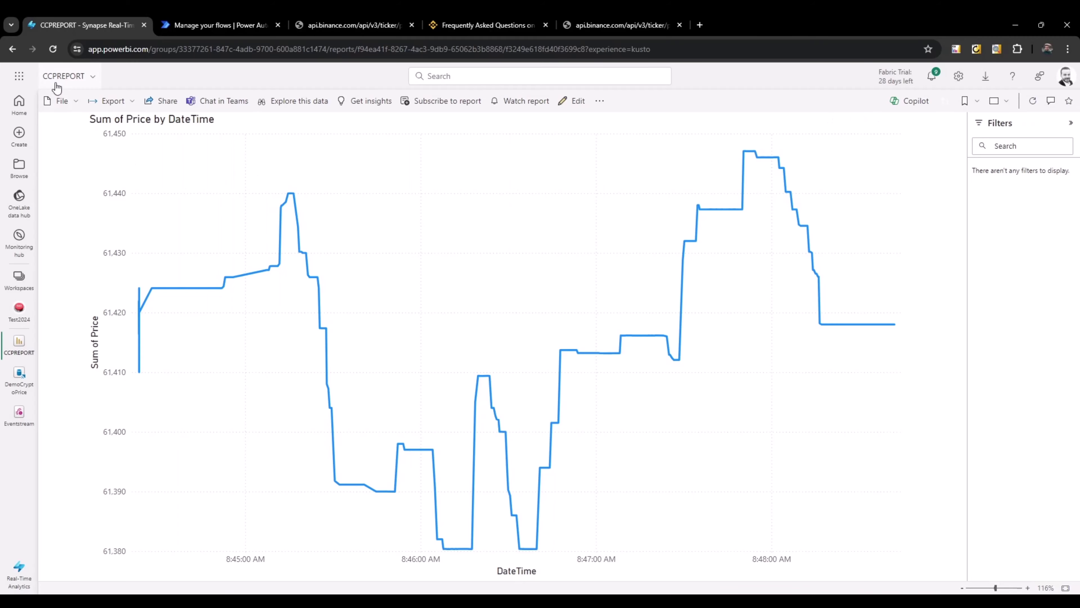
# - Go to the Test2024 workspace, reload its item list and open the published CCPriceReport report
pyautogui.click(64, 76)
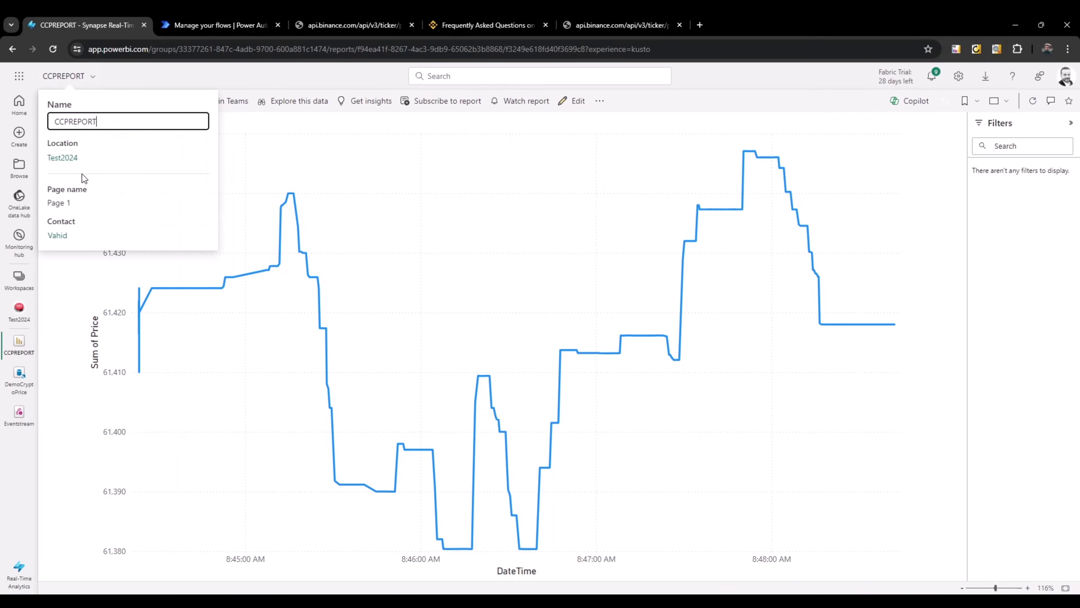
pyautogui.click(61, 159)
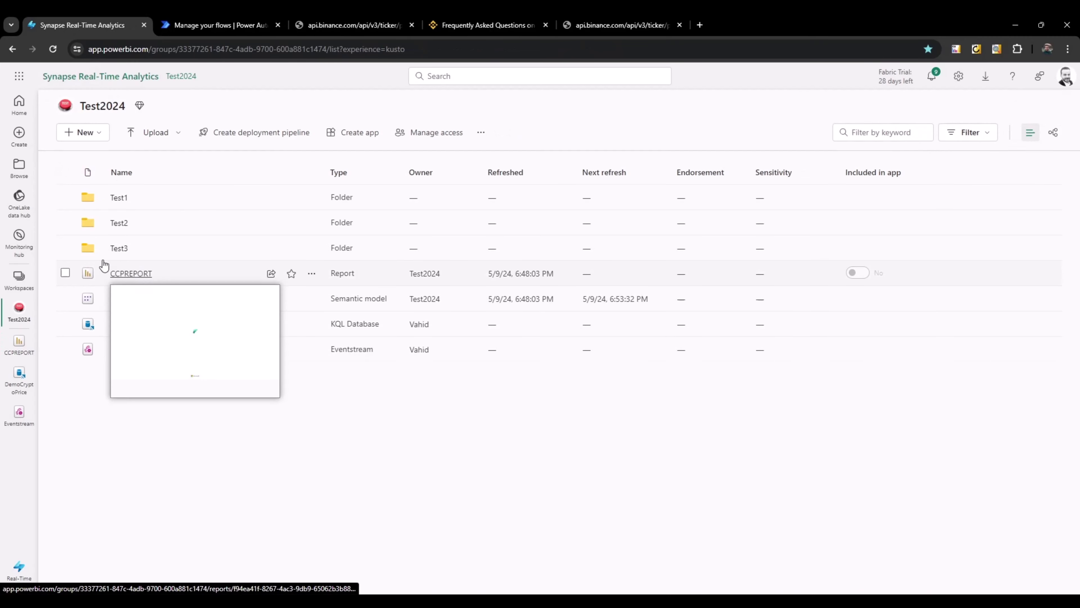
pyautogui.click(52, 49)
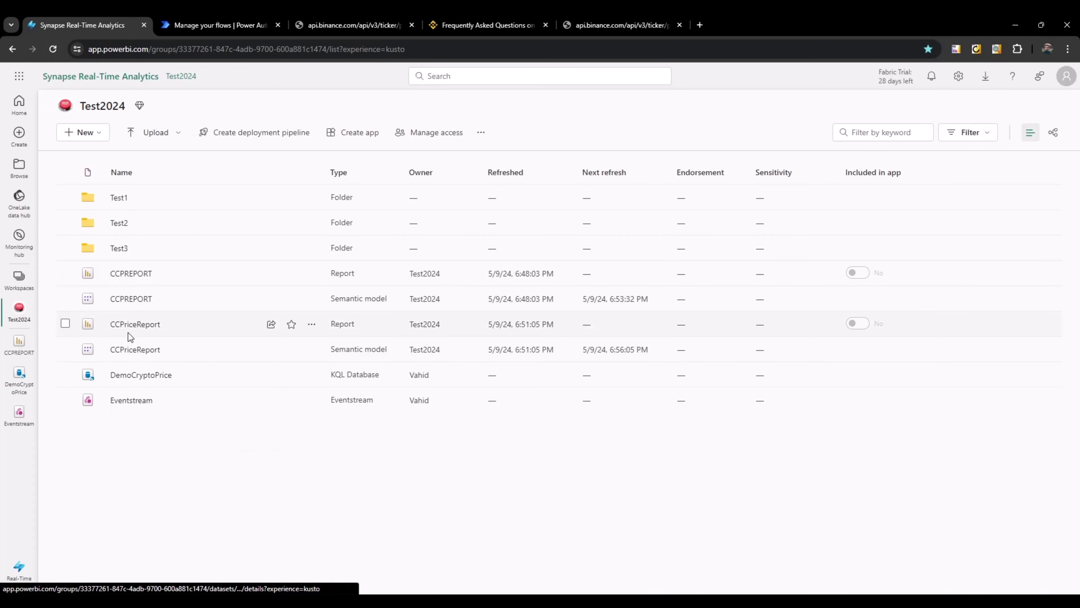
pyautogui.click(126, 328)
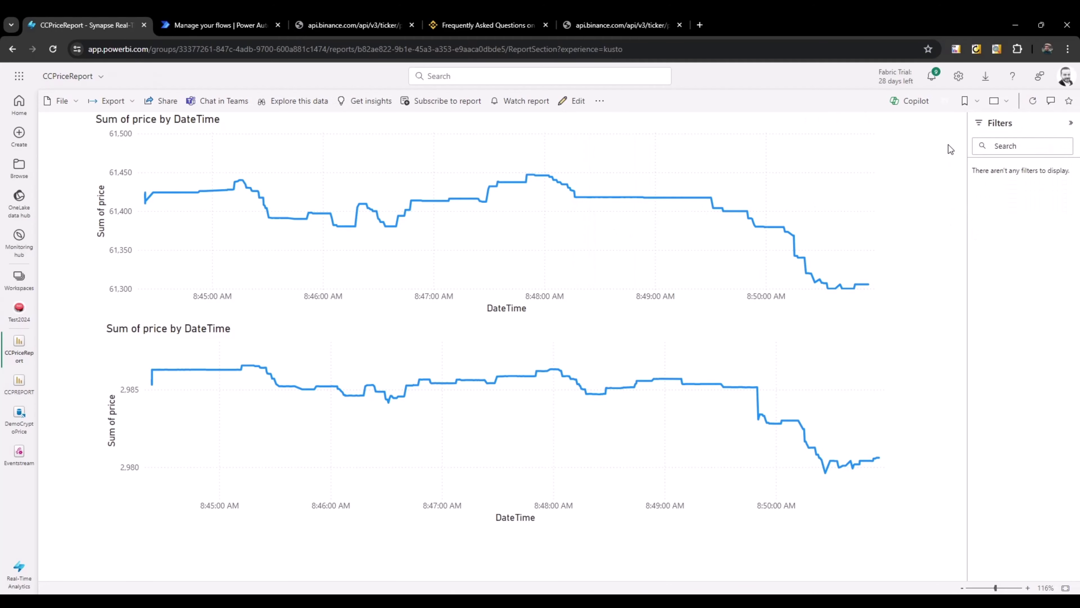
# - Set the Power BI Visuals Auto-Refresh extension's refresh interval to 10 seconds and start the automatic refresh
pyautogui.click(976, 50)
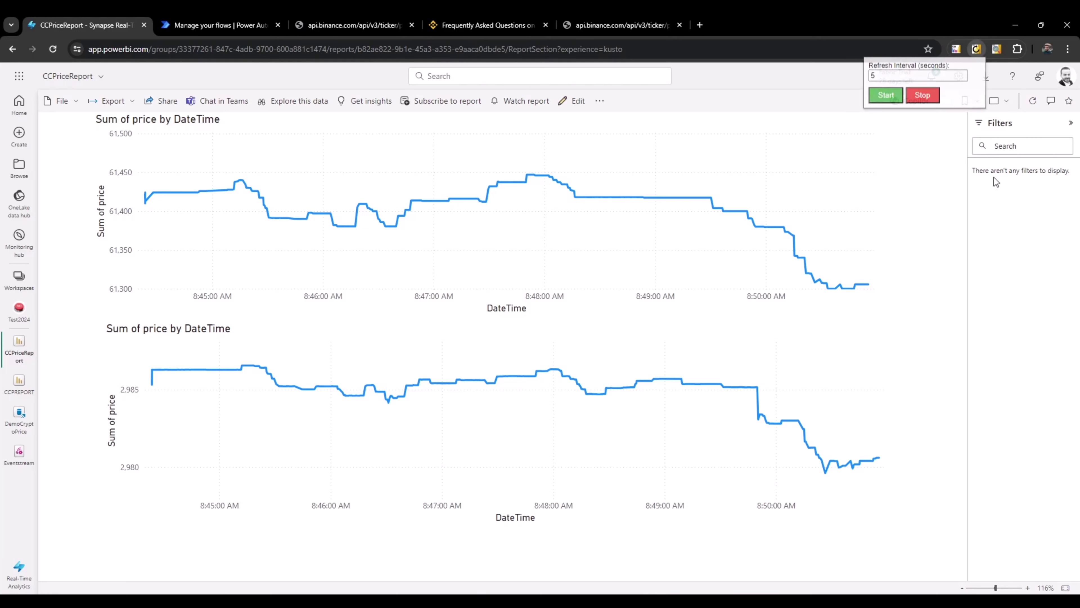
pyautogui.click(984, 118)
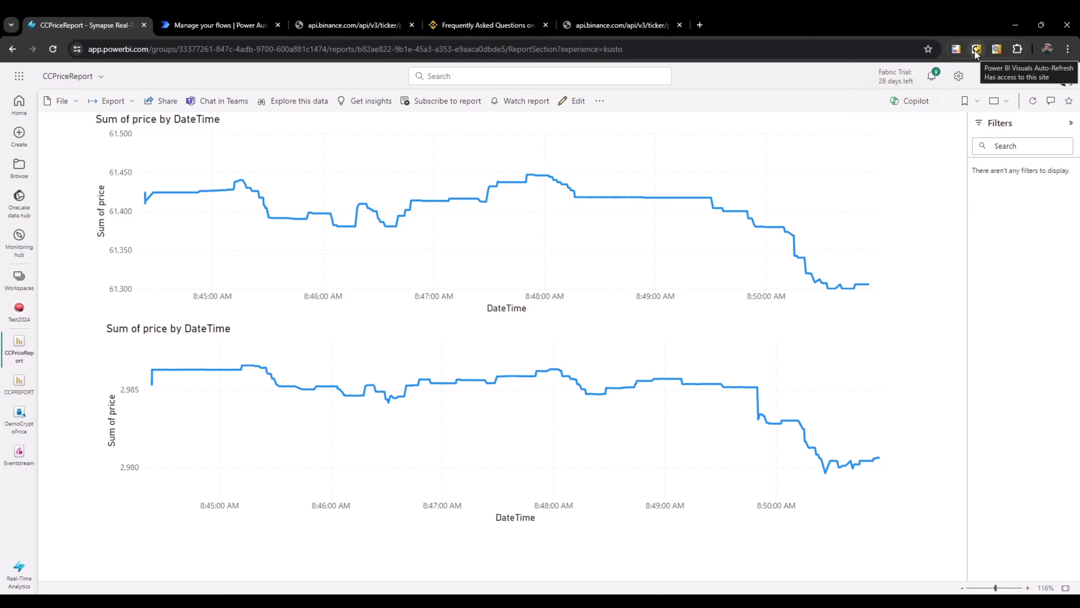
pyautogui.click(976, 50)
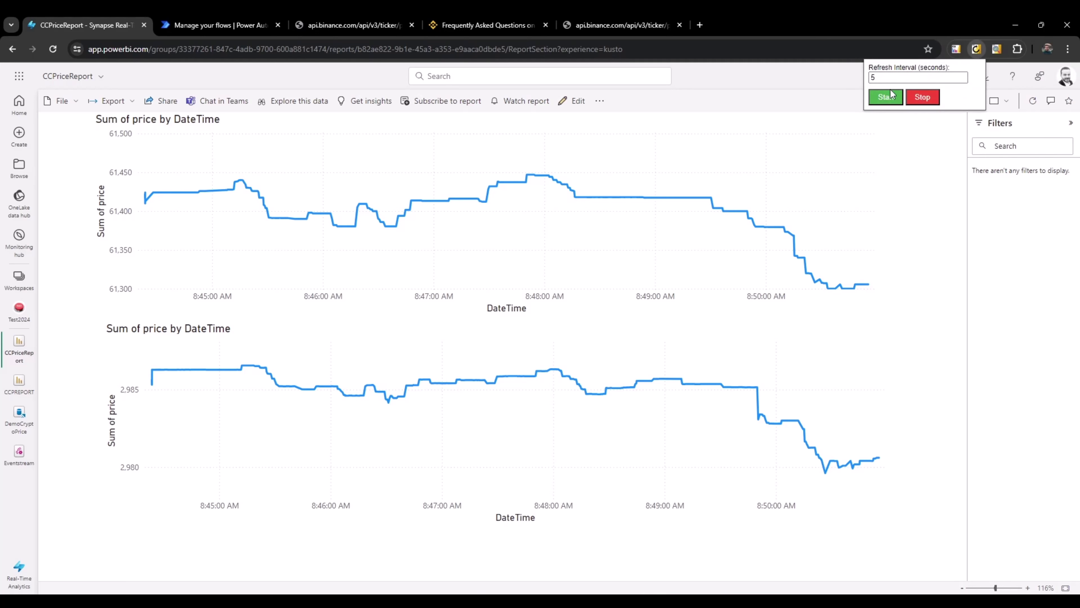
pyautogui.moveTo(893, 77); pyautogui.dragTo(865, 81)
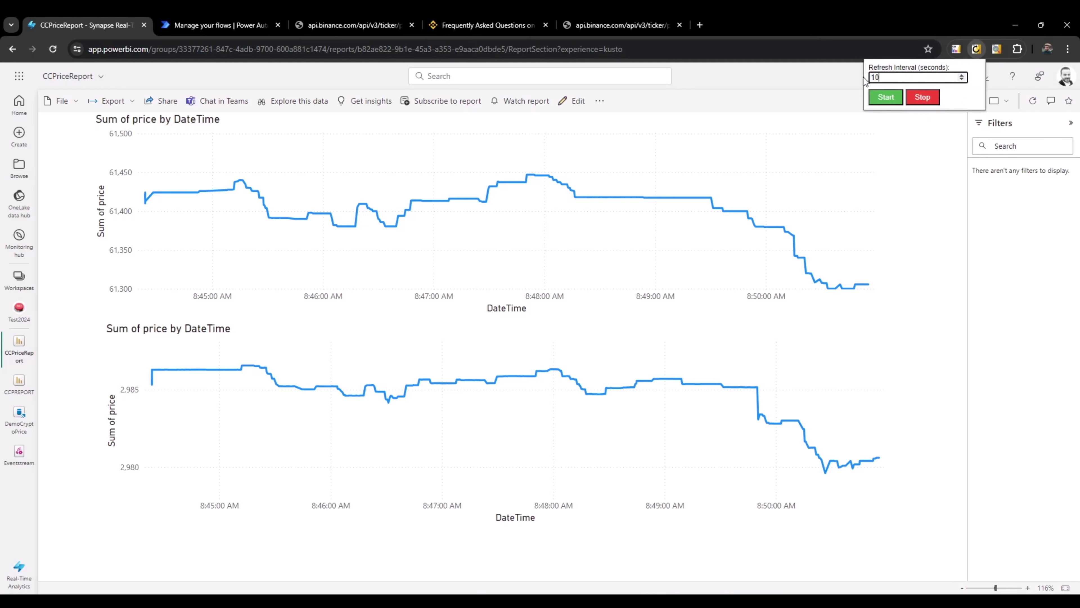
pyautogui.click(885, 97)
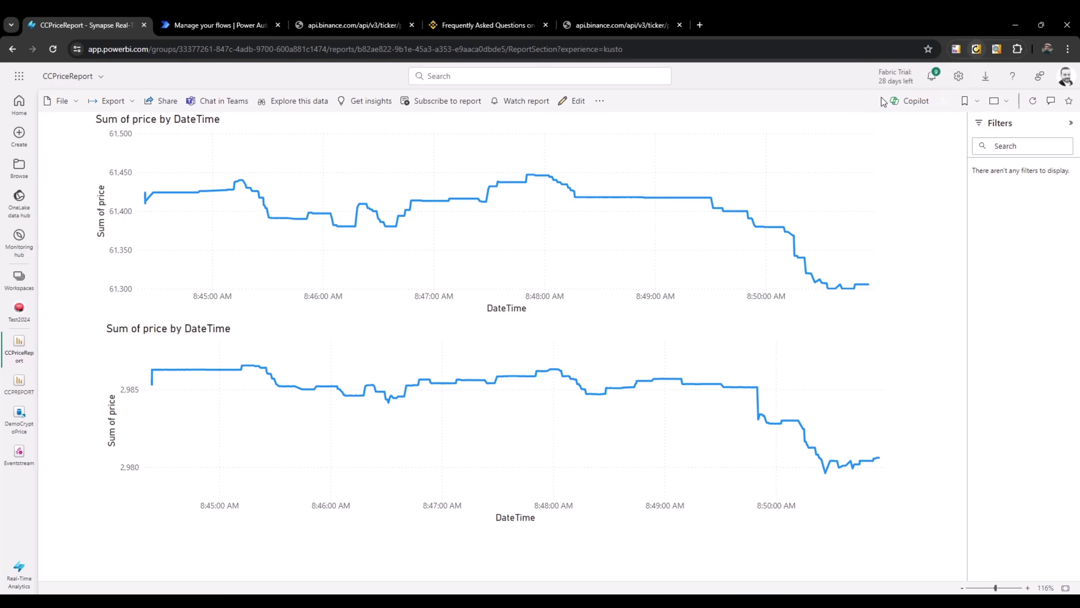